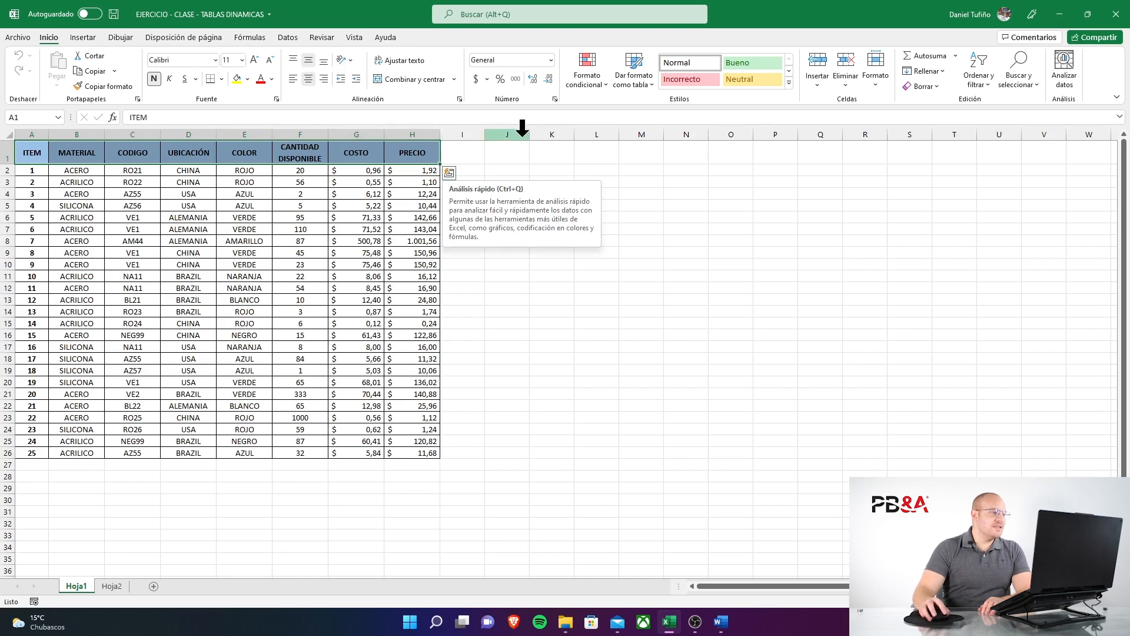
- Examine the header row and the ITEM, MATERIAL, CODIGO and UBICACIÓN columns of the source table on Hoja1
{"action": "left_click", "coordinate": [507, 170]}
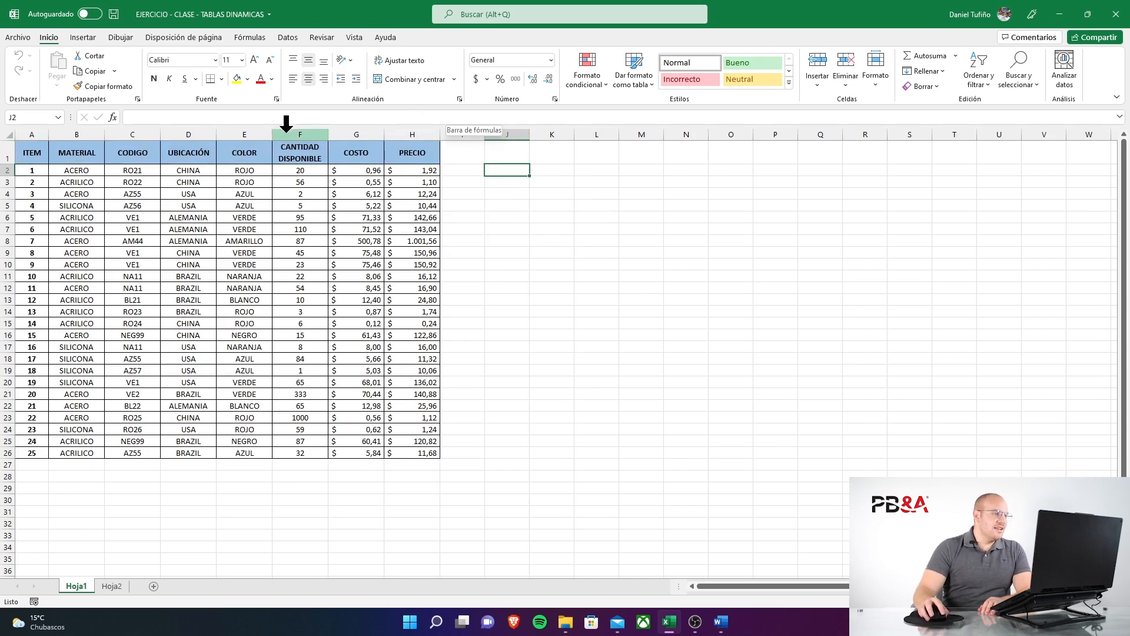
{"action": "left_click_drag", "start_coordinate": [26, 152], "coordinate": [412, 153]}
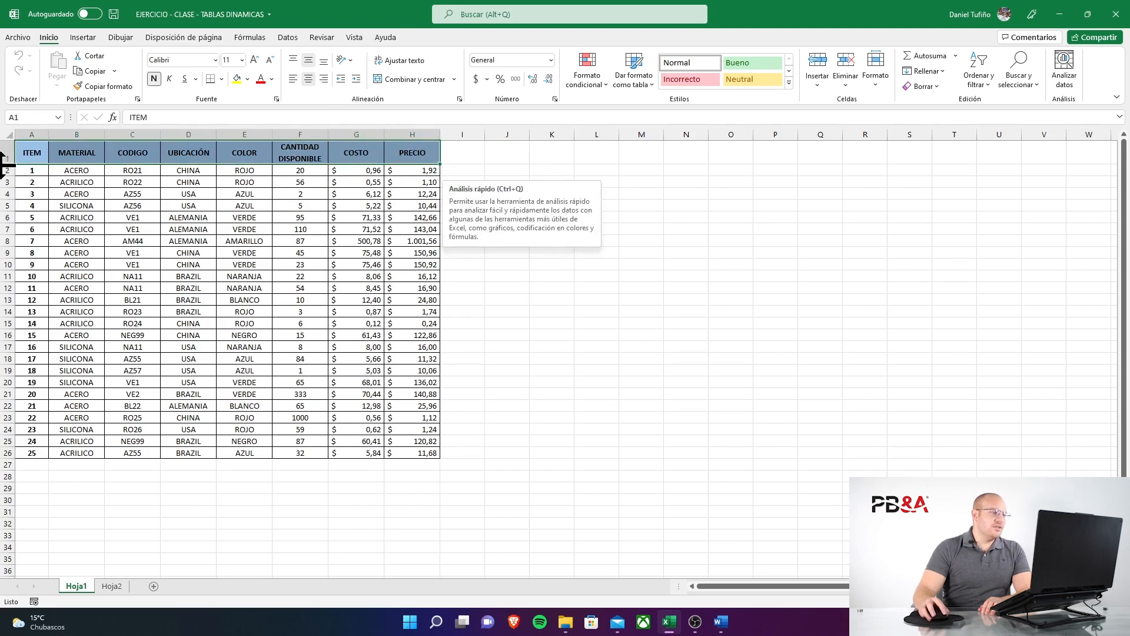
{"action": "left_click_drag", "start_coordinate": [32, 170], "coordinate": [32, 452]}
{"action": "left_click_drag", "start_coordinate": [85, 170], "coordinate": [89, 441]}
{"action": "left_click_drag", "start_coordinate": [147, 171], "coordinate": [177, 406]}
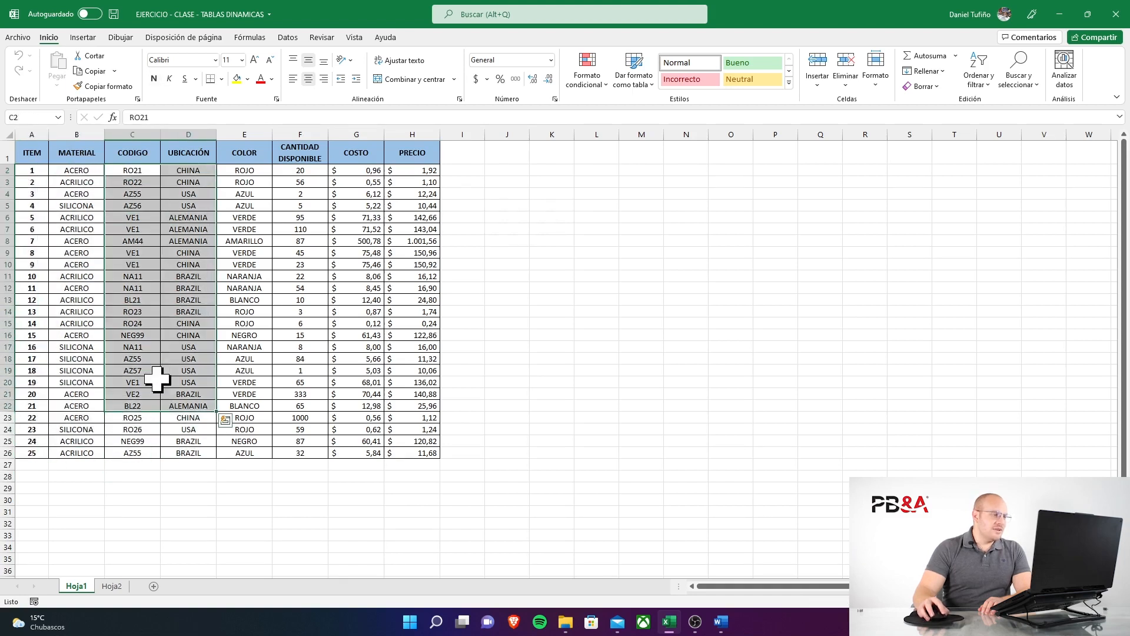
{"action": "left_click", "coordinate": [192, 169]}
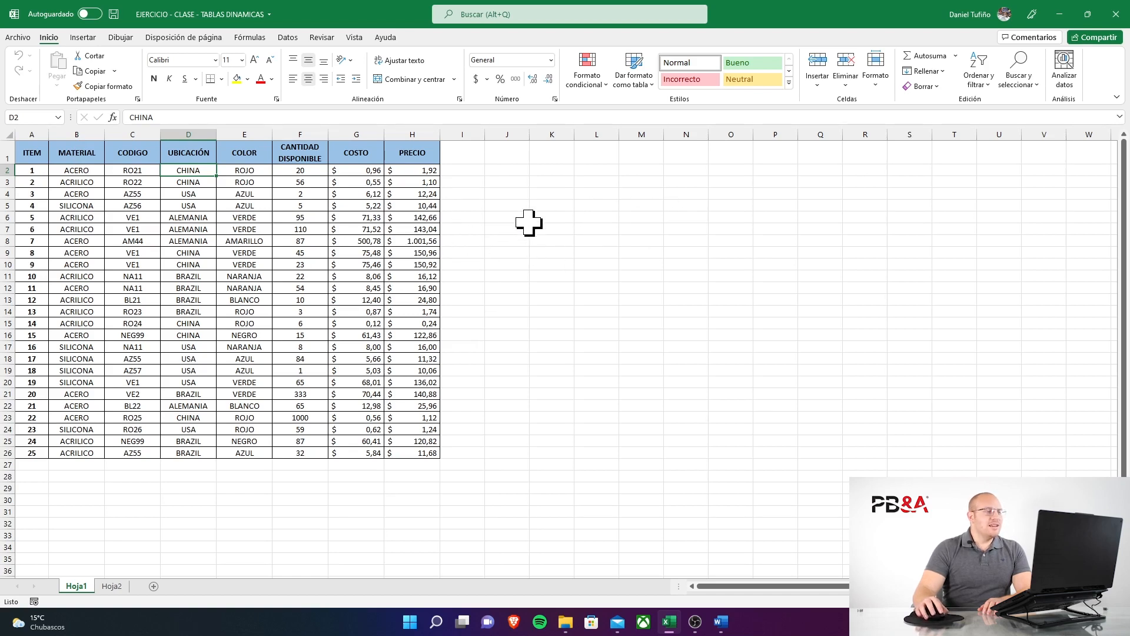
- Start inserting a pivot table and set its source range to Hoja1!$A$1:$H$26
{"action": "left_click", "coordinate": [82, 38]}
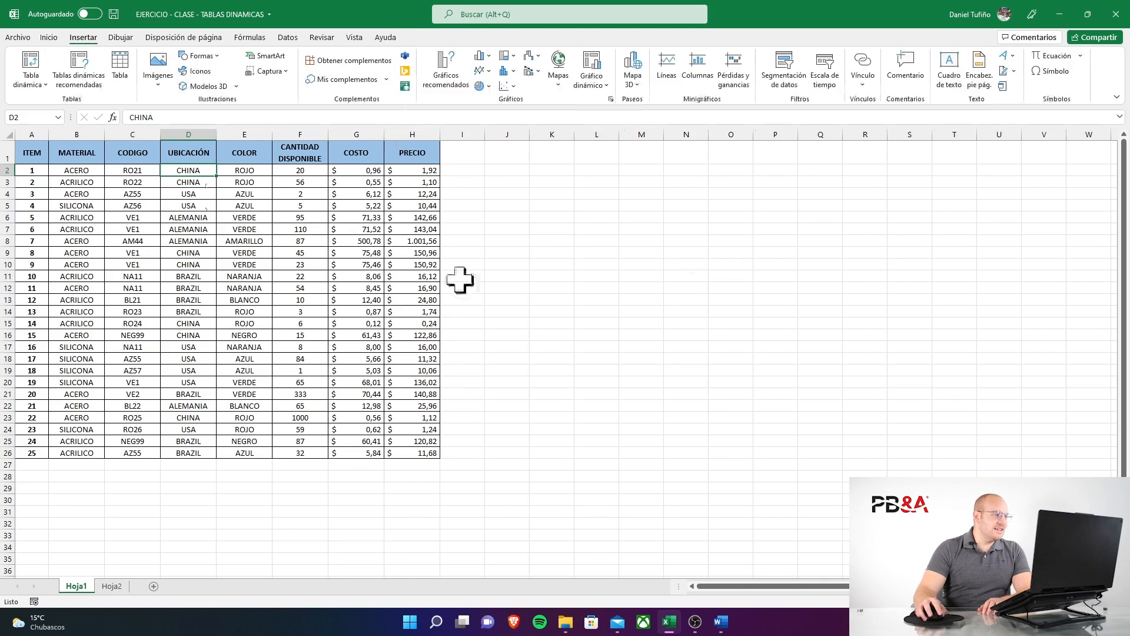
{"action": "left_click", "coordinate": [33, 64]}
{"action": "left_click_drag", "start_coordinate": [783, 364], "coordinate": [658, 174]}
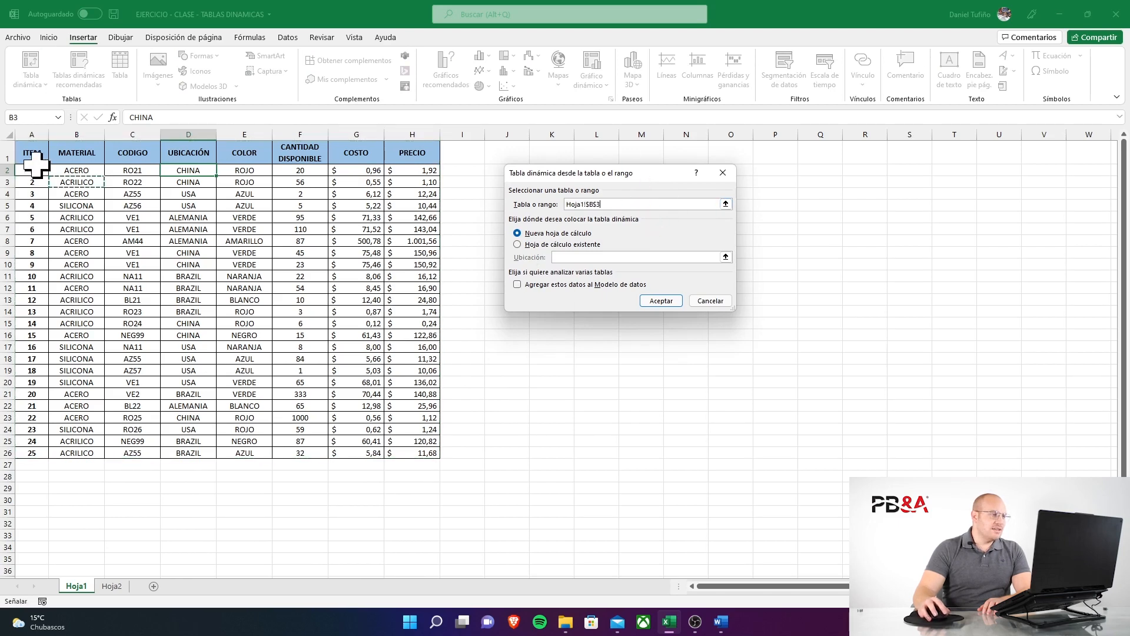
{"action": "left_click_drag", "start_coordinate": [26, 151], "coordinate": [139, 230]}
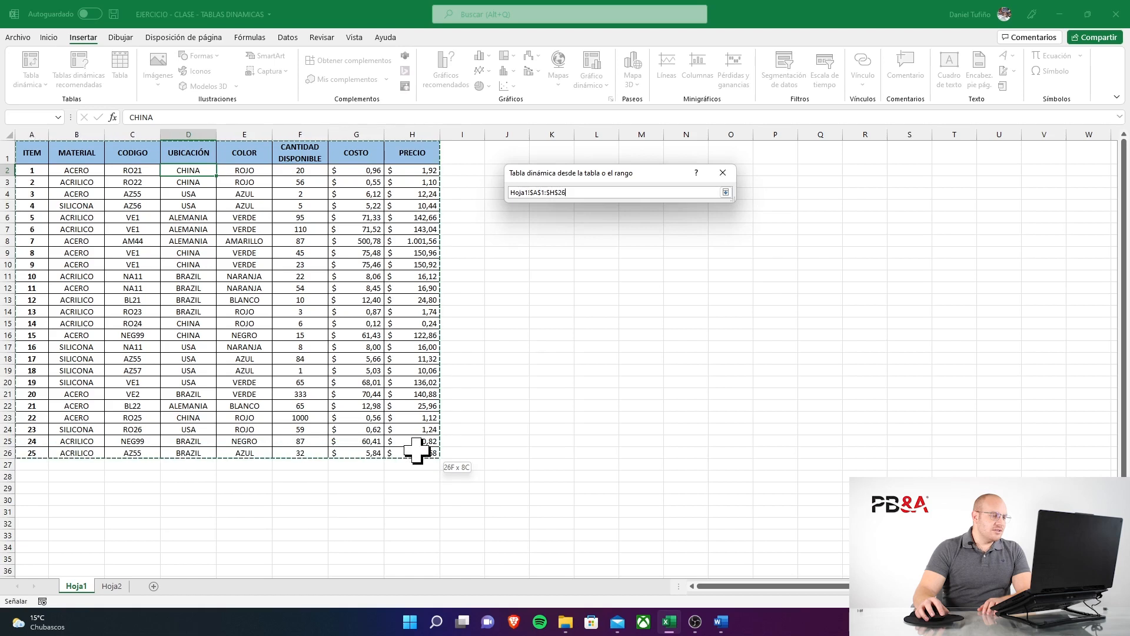
{"action": "left_click_drag", "start_coordinate": [417, 451], "coordinate": [417, 441]}
{"action": "left_click", "coordinate": [10, 135]}
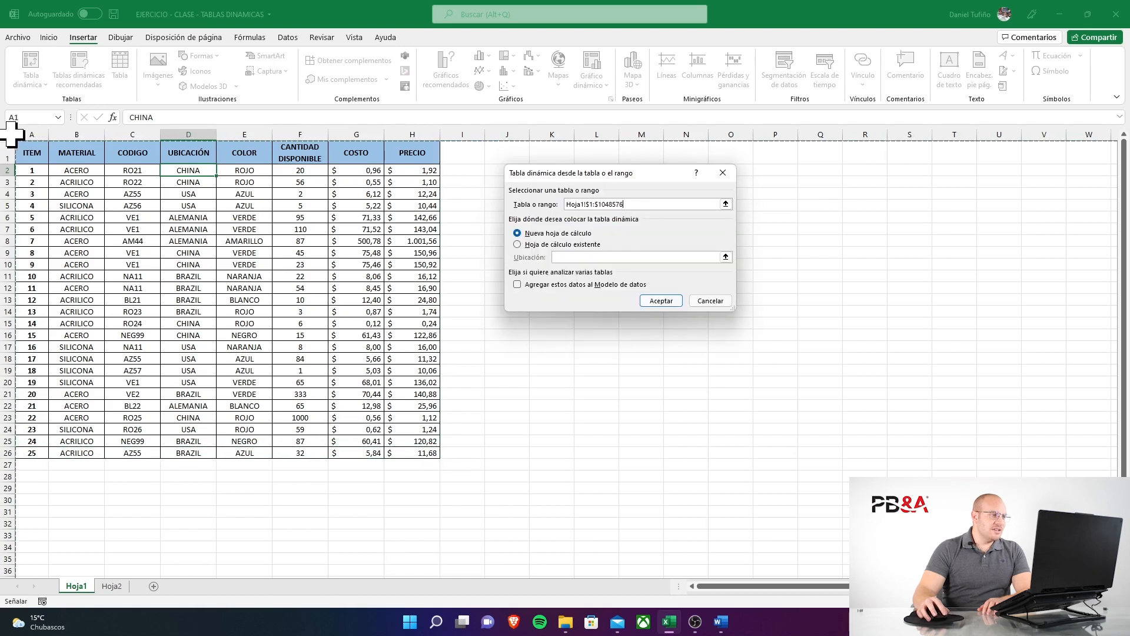
{"action": "left_click", "coordinate": [11, 135]}
{"action": "left_click", "coordinate": [76, 189]}
{"action": "left_click_drag", "start_coordinate": [32, 152], "coordinate": [377, 388]}
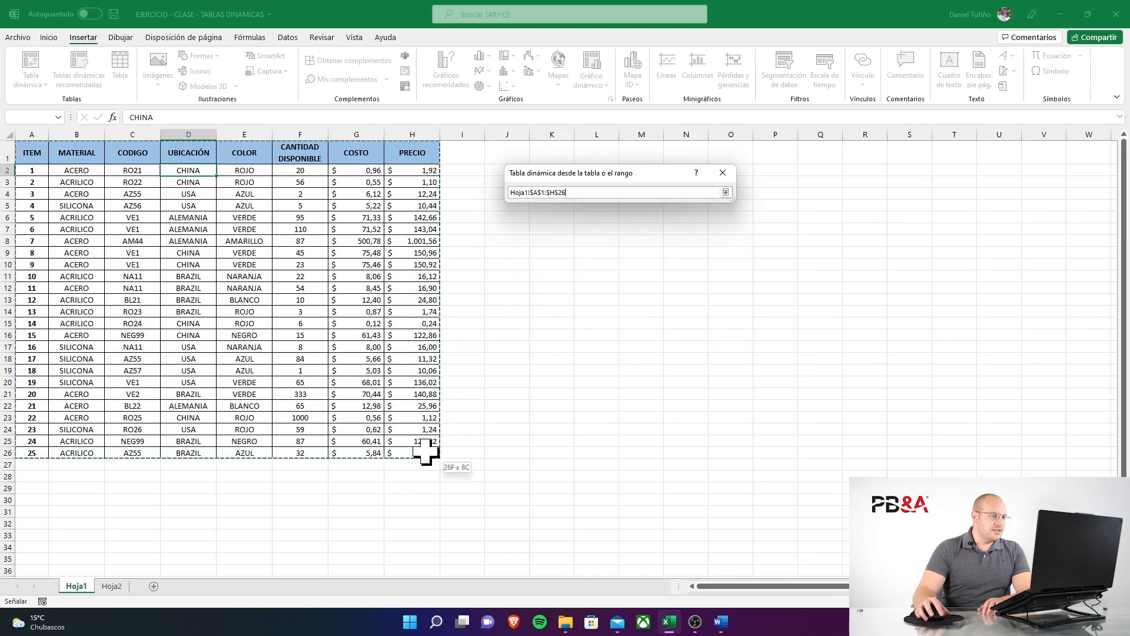
{"action": "left_click_drag", "start_coordinate": [425, 451], "coordinate": [425, 452]}
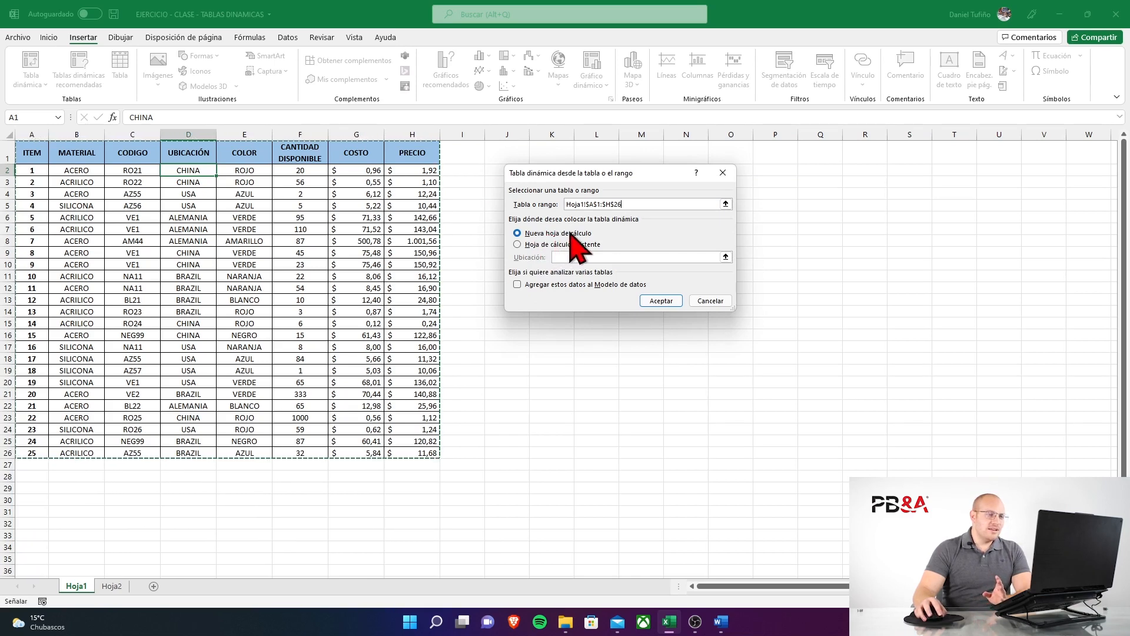
- Choose a new worksheet as the pivot table's location and create the table
{"action": "left_click", "coordinate": [537, 244]}
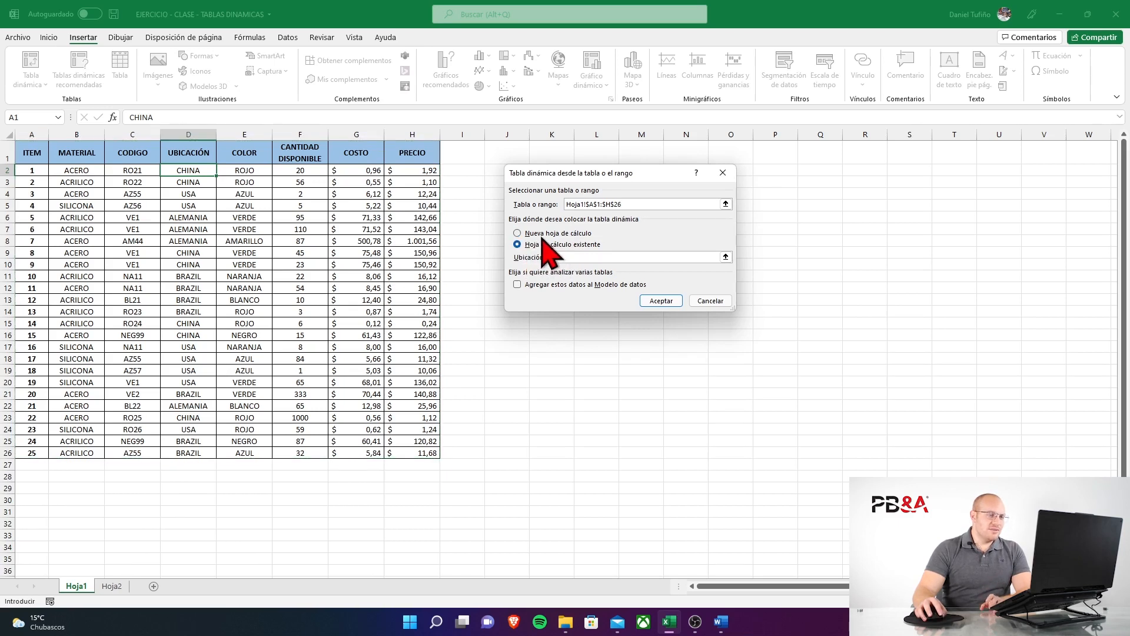
{"action": "left_click", "coordinate": [551, 233]}
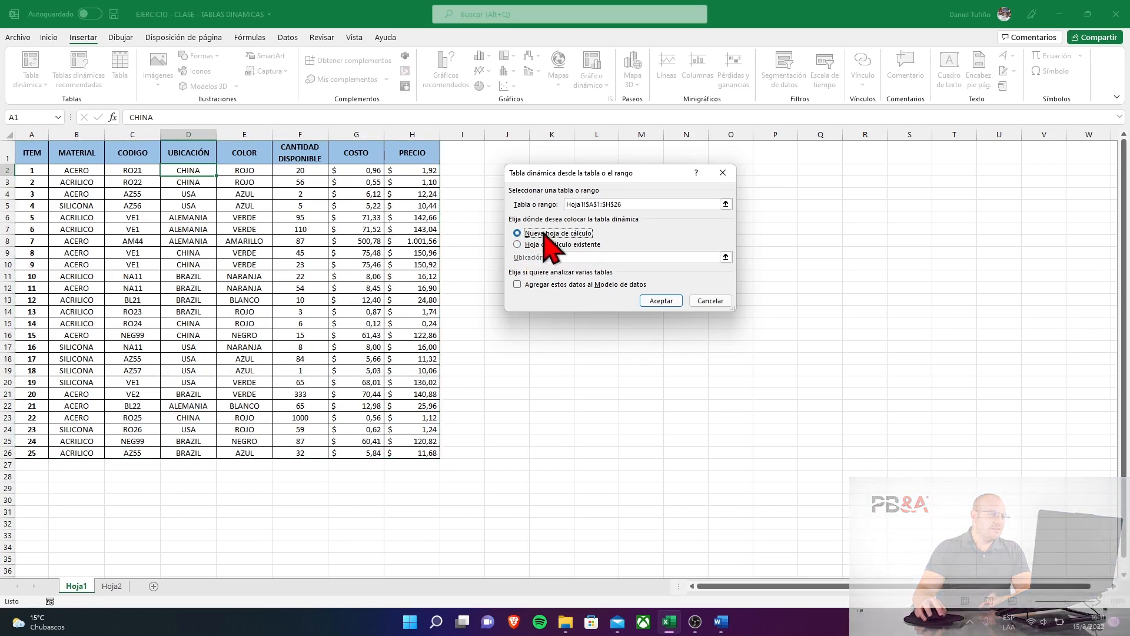
{"action": "left_click", "coordinate": [660, 301]}
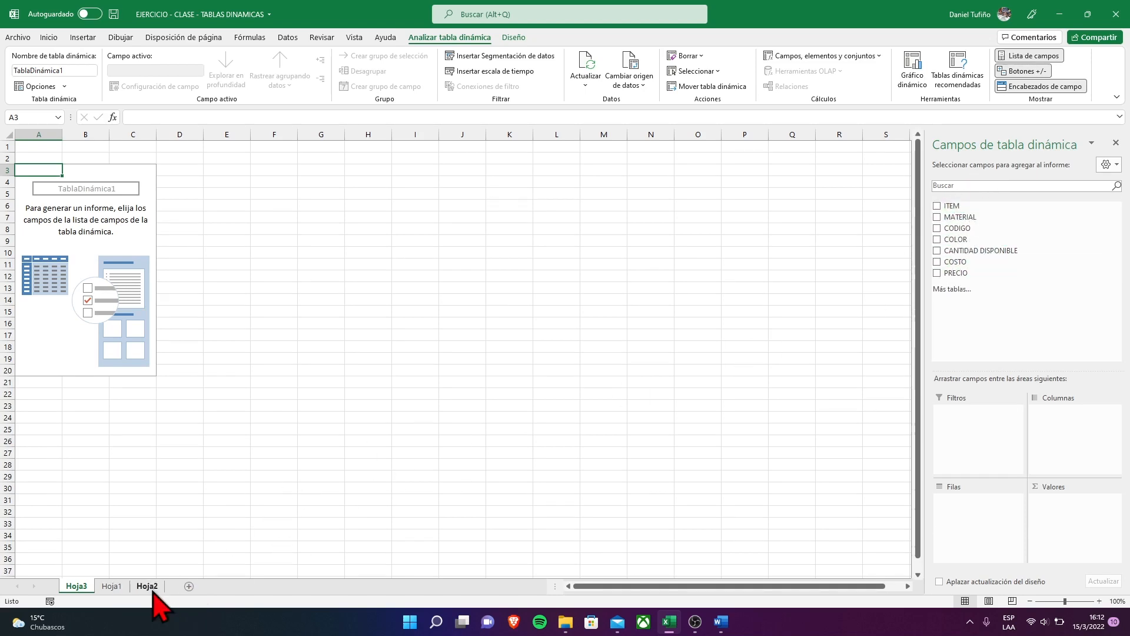
- Review the column headers A1:H1 of the source table on Hoja1 and return to the pivot table on Hoja3
{"action": "left_click", "coordinate": [112, 586]}
{"action": "left_click_drag", "start_coordinate": [30, 155], "coordinate": [409, 151]}
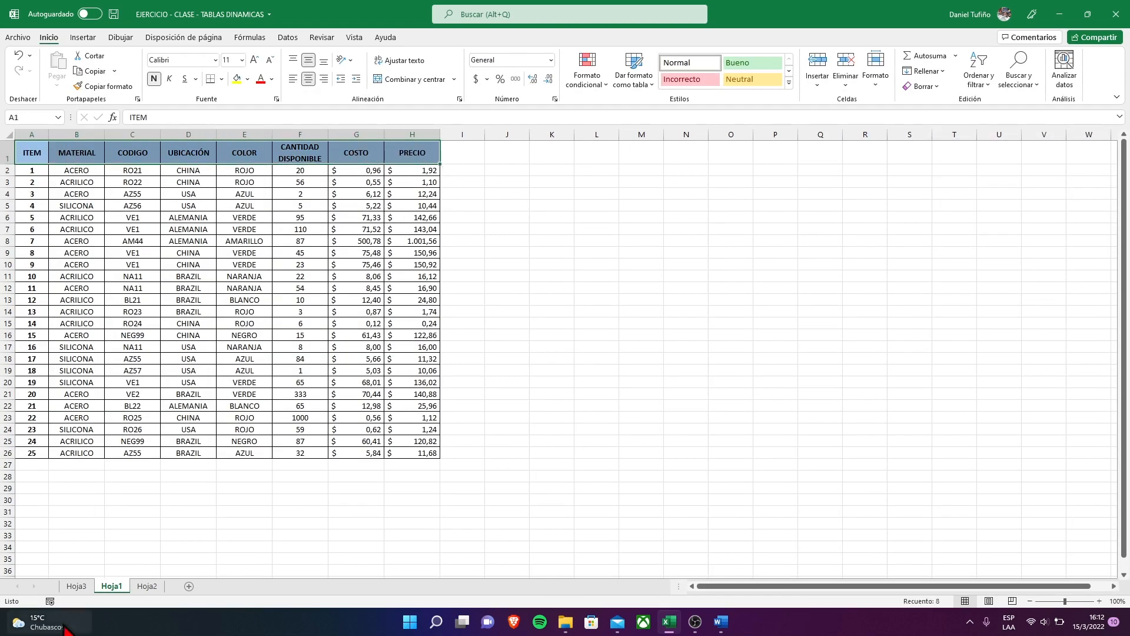
{"action": "left_click", "coordinate": [77, 586]}
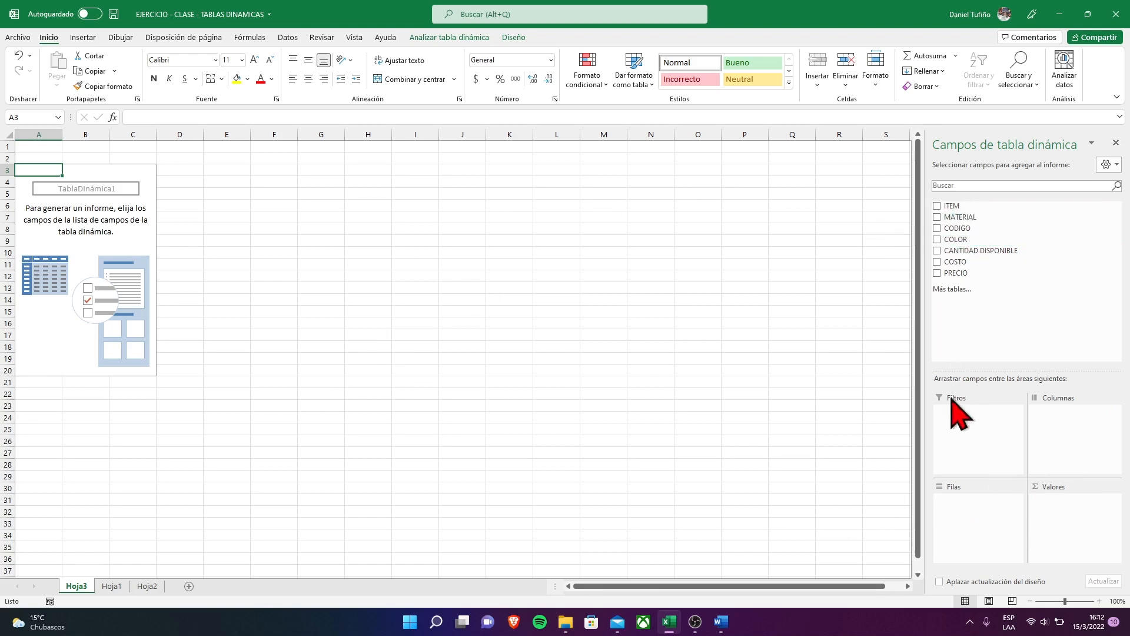
- Add the CODIGO field to the pivot table's rows and check the listed codes
{"action": "left_click_drag", "start_coordinate": [970, 241], "coordinate": [974, 484]}
{"action": "left_click_drag", "start_coordinate": [1031, 518], "coordinate": [1013, 401]}
{"action": "left_click_drag", "start_coordinate": [1011, 511], "coordinate": [1007, 380]}
{"action": "left_click_drag", "start_coordinate": [984, 230], "coordinate": [990, 229]}
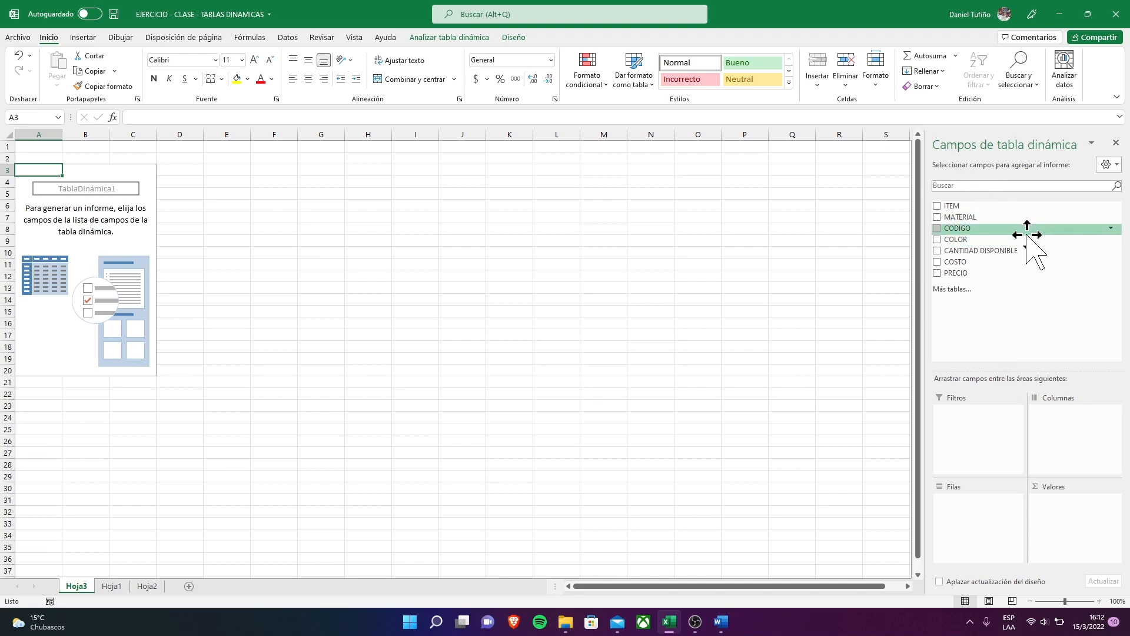
{"action": "left_click_drag", "start_coordinate": [981, 229], "coordinate": [1023, 310]}
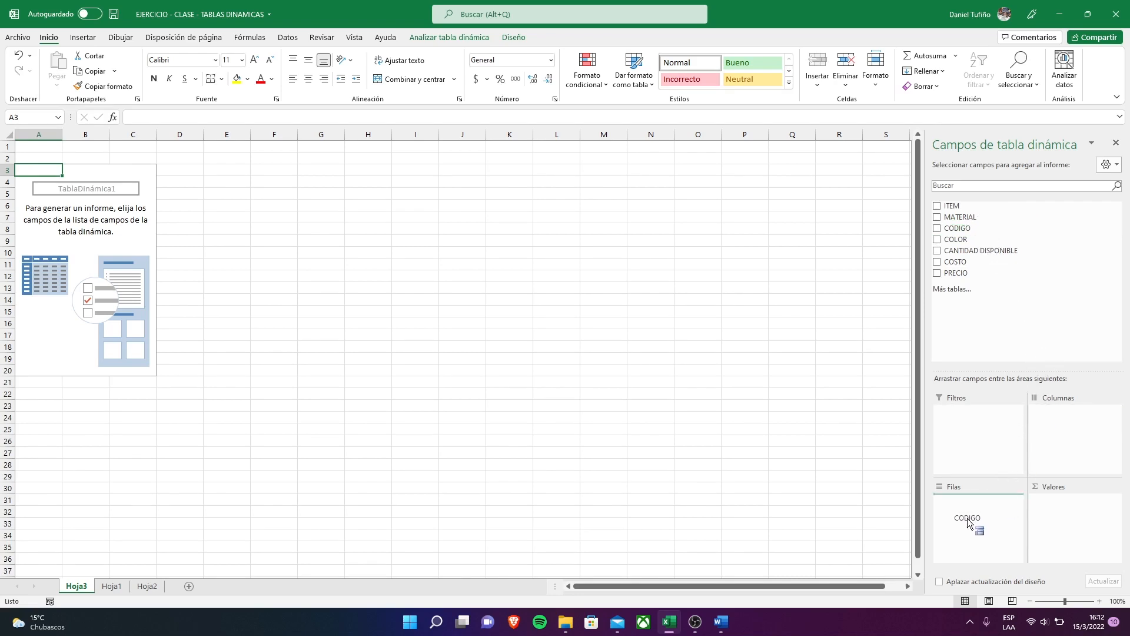
{"action": "left_click_drag", "start_coordinate": [968, 523], "coordinate": [968, 521]}
{"action": "left_click_drag", "start_coordinate": [42, 210], "coordinate": [30, 339]}
{"action": "left_click", "coordinate": [48, 190]}
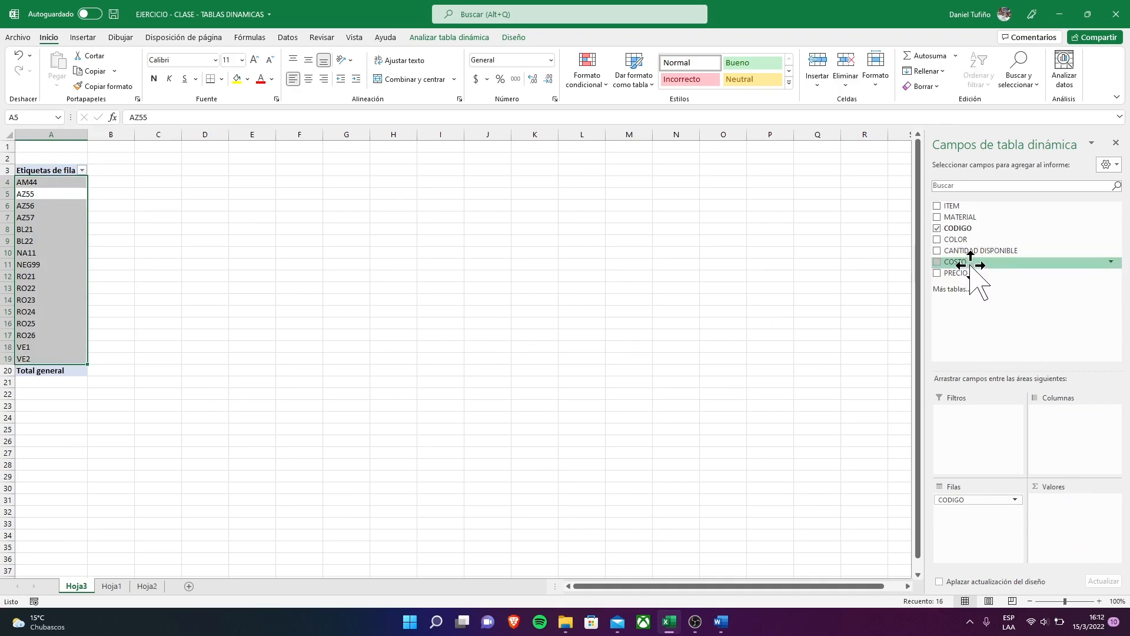
- Add the COSTO field to the pivot table's values and check the sums per code
{"action": "mouse_move", "coordinate": [955, 262]}
{"action": "left_mouse_down"}
{"action": "mouse_move", "coordinate": [962, 282]}
{"action": "mouse_move", "coordinate": [967, 273]}
{"action": "left_mouse_up"}
{"action": "left_click_drag", "start_coordinate": [1046, 469], "coordinate": [1073, 520]}
{"action": "left_click", "coordinate": [203, 221]}
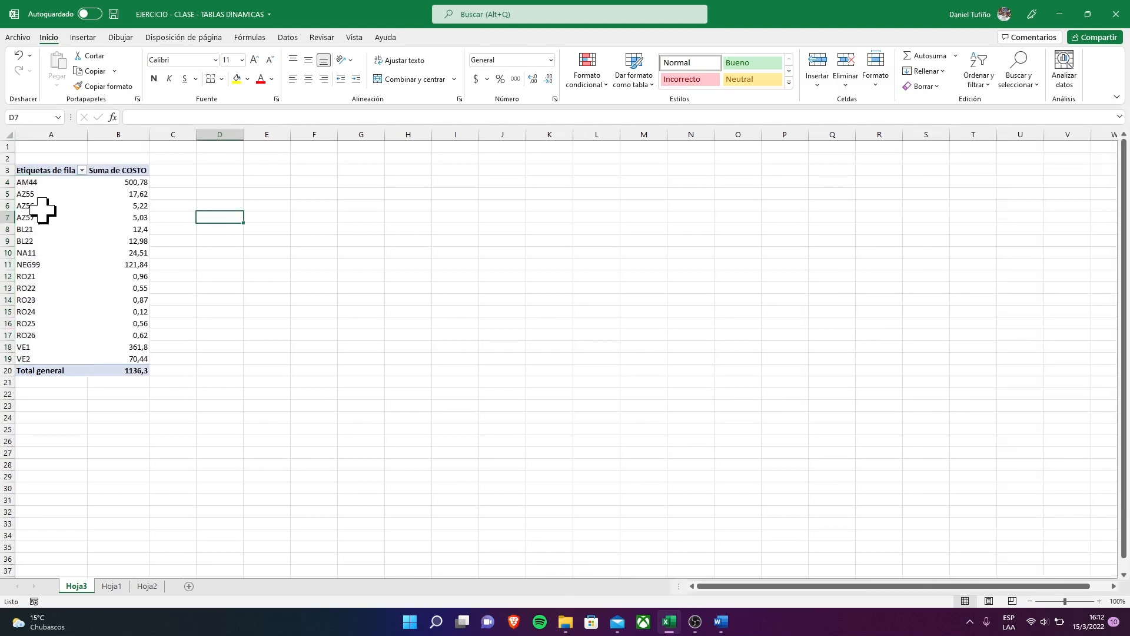
{"action": "left_click", "coordinate": [112, 196]}
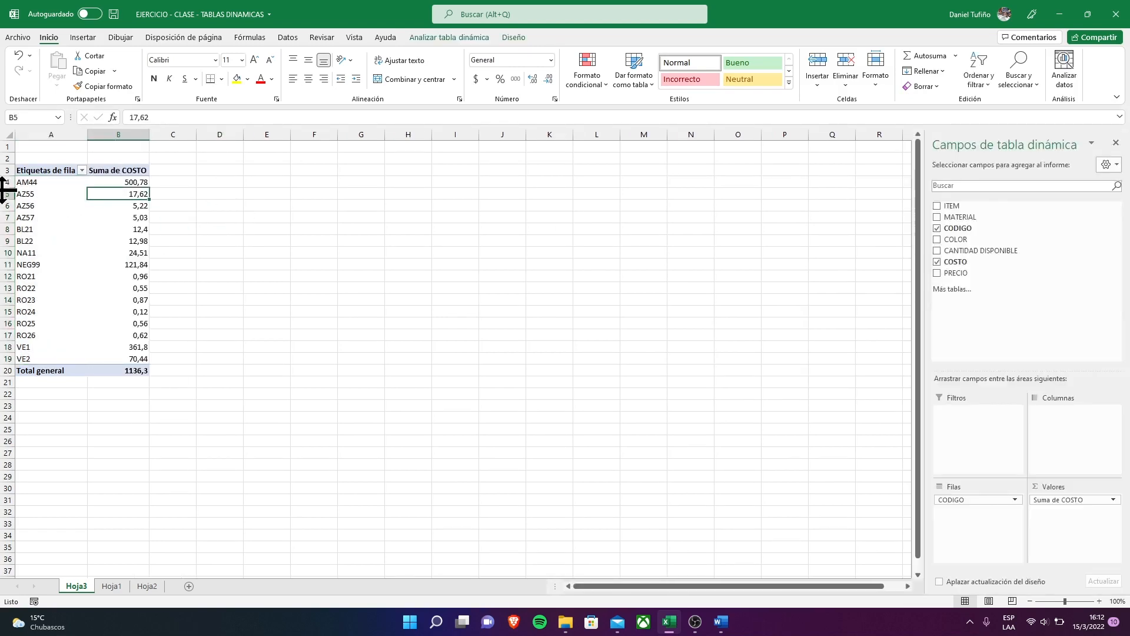
{"action": "left_click", "coordinate": [103, 170]}
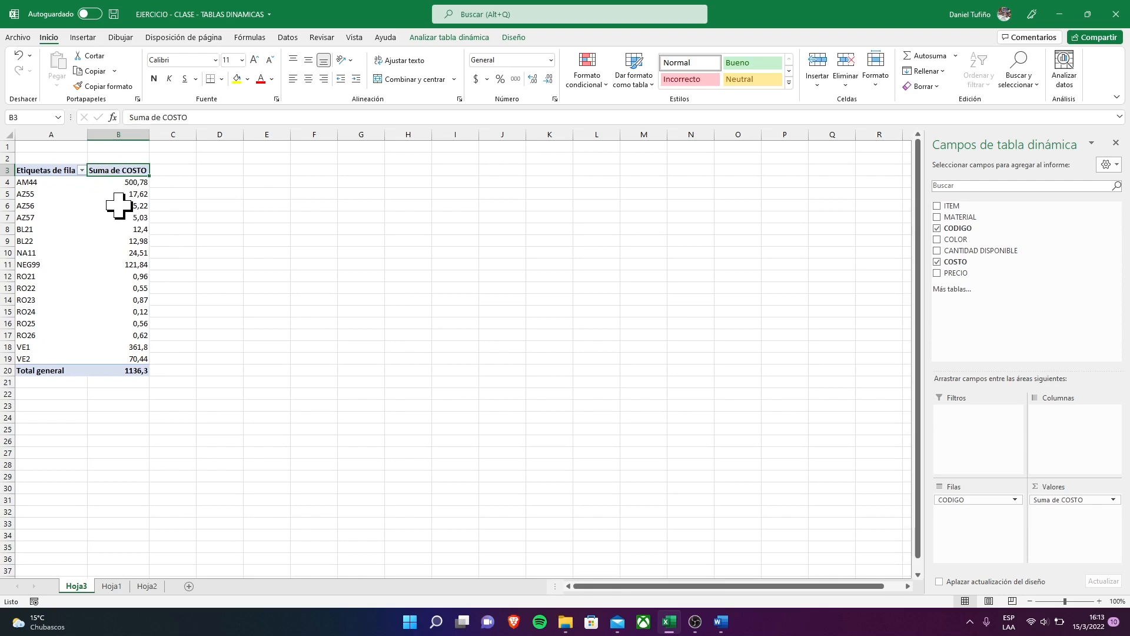
{"action": "mouse_move", "coordinate": [115, 204]}
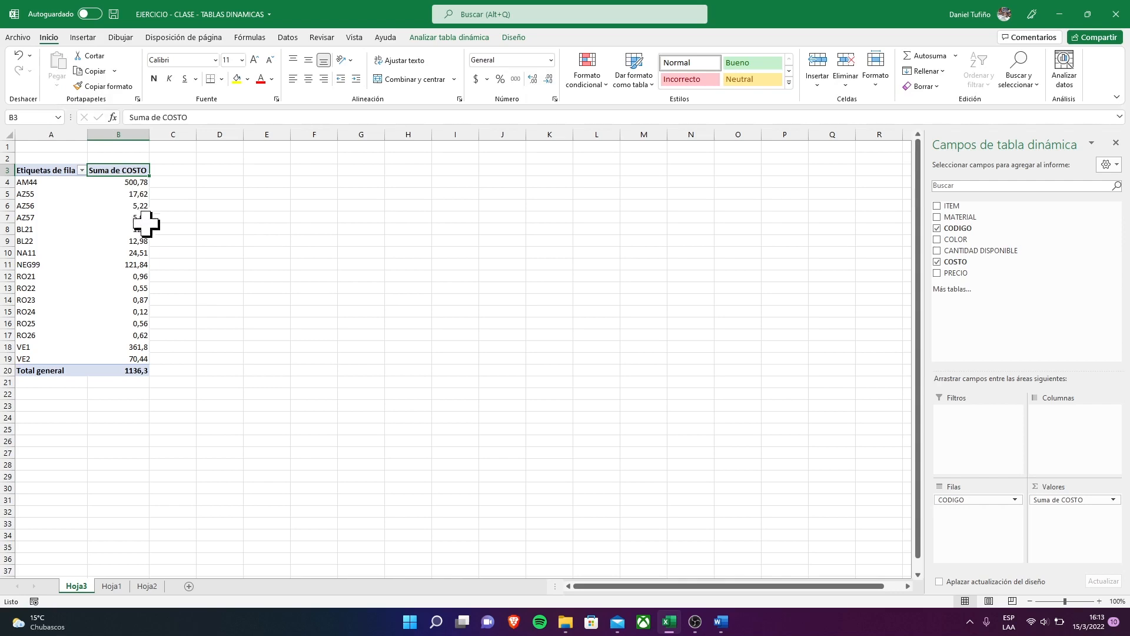
- Summarize the COSTO values by count (Recuento) and review the counts for codes such as AM44 and AZ55
{"action": "right_click", "coordinate": [127, 191]}
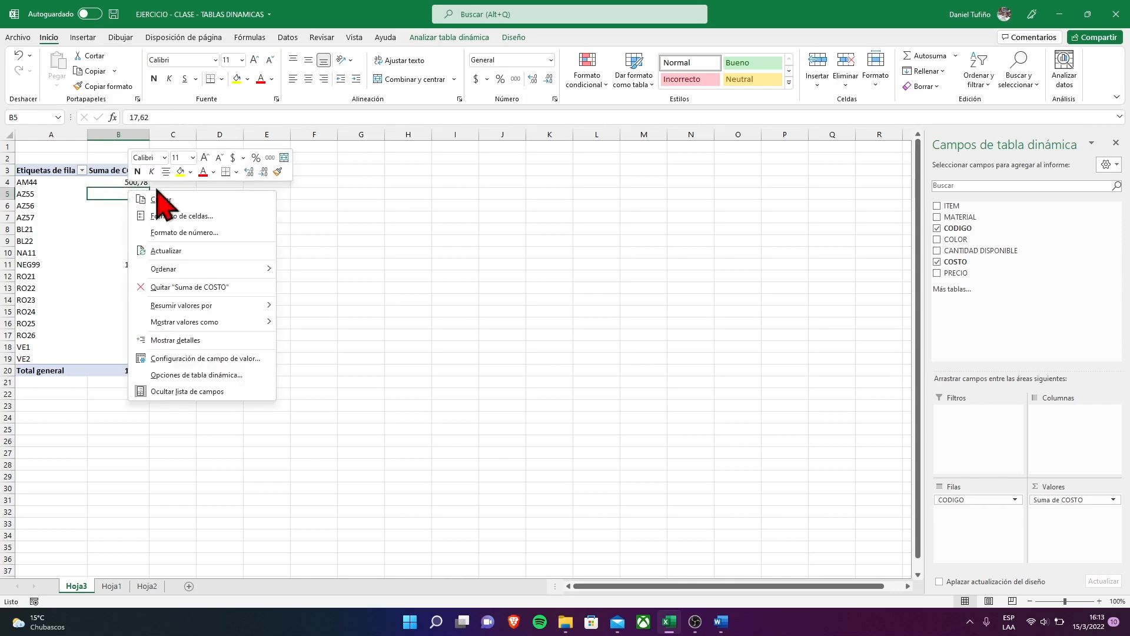
{"action": "mouse_move", "coordinate": [220, 306]}
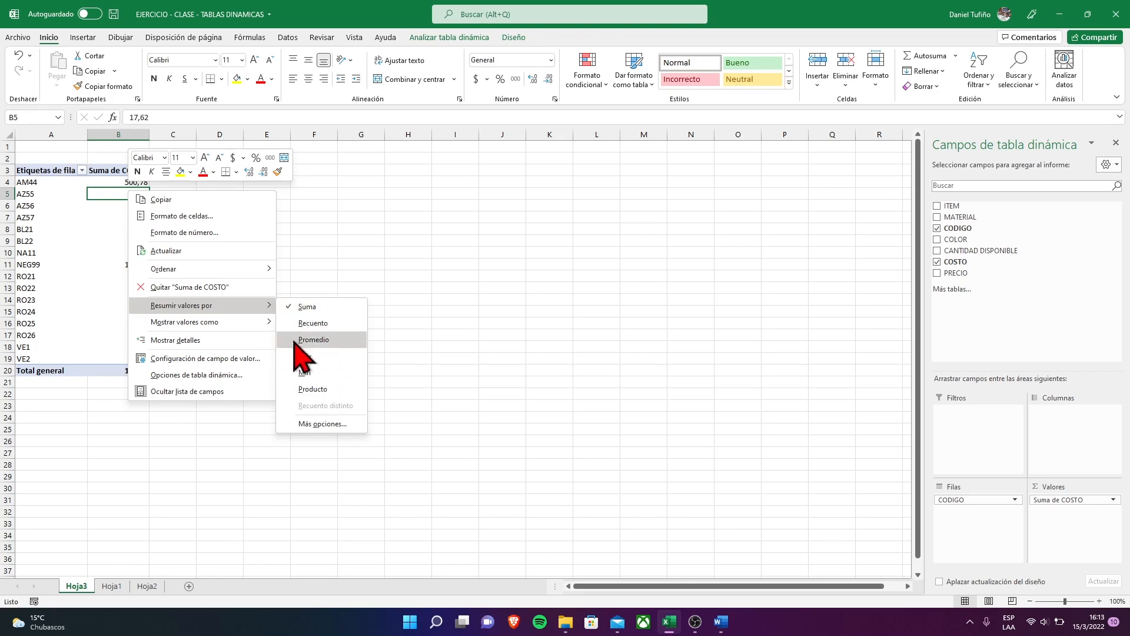
{"action": "left_click", "coordinate": [321, 323]}
{"action": "left_click", "coordinate": [130, 216]}
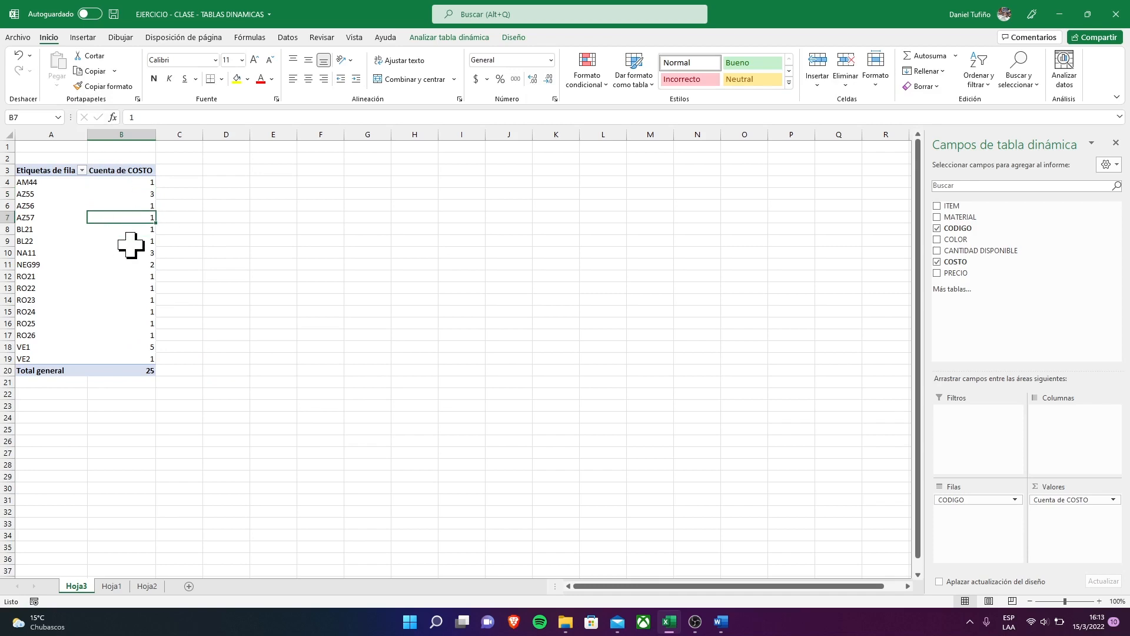
{"action": "left_click", "coordinate": [131, 322]}
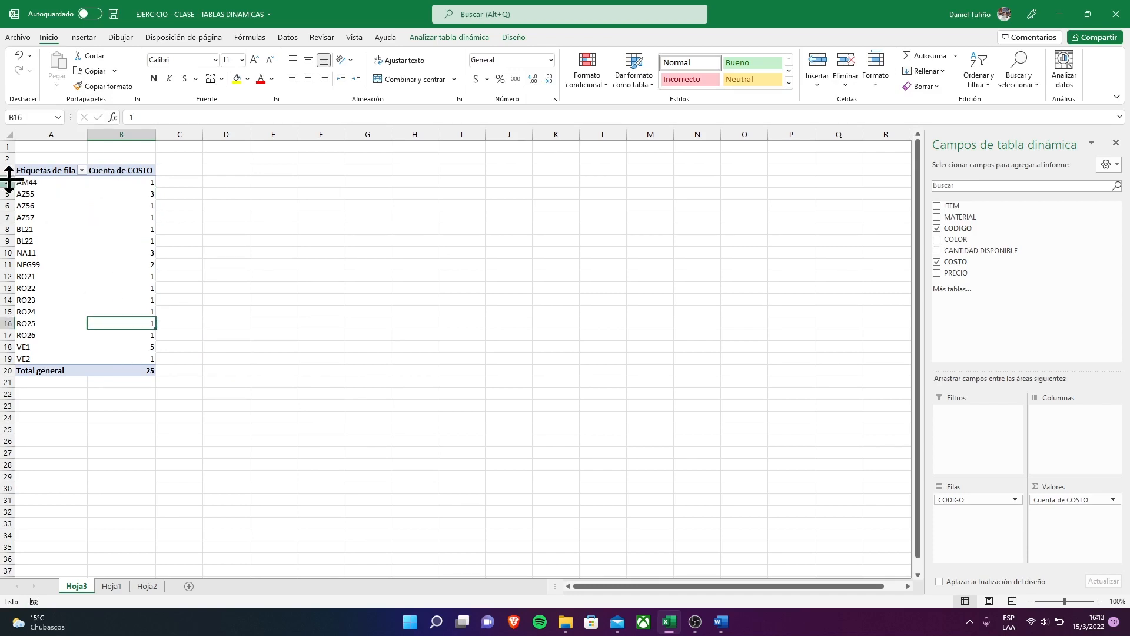
{"action": "left_click", "coordinate": [39, 182]}
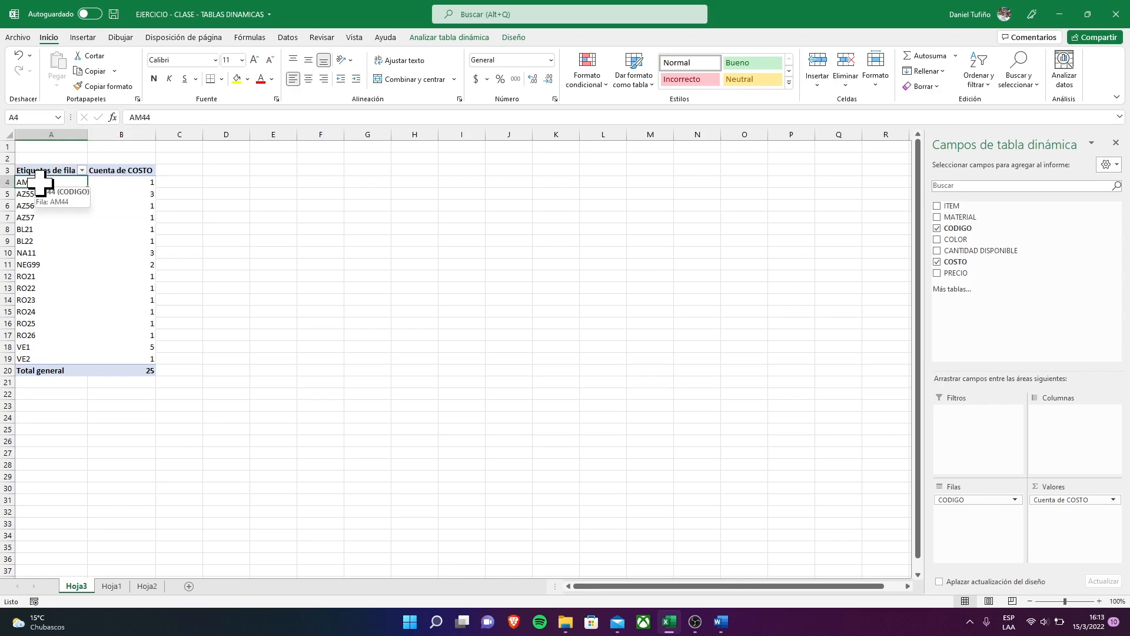
{"action": "left_click", "coordinate": [124, 181]}
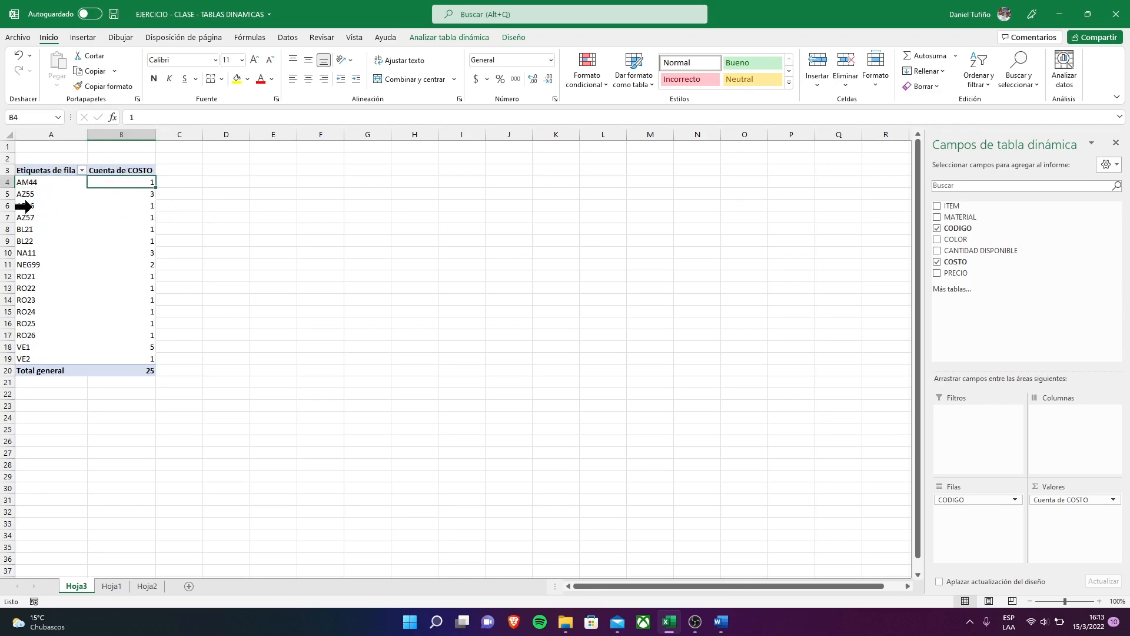
{"action": "left_click", "coordinate": [26, 194]}
{"action": "left_click", "coordinate": [123, 191]}
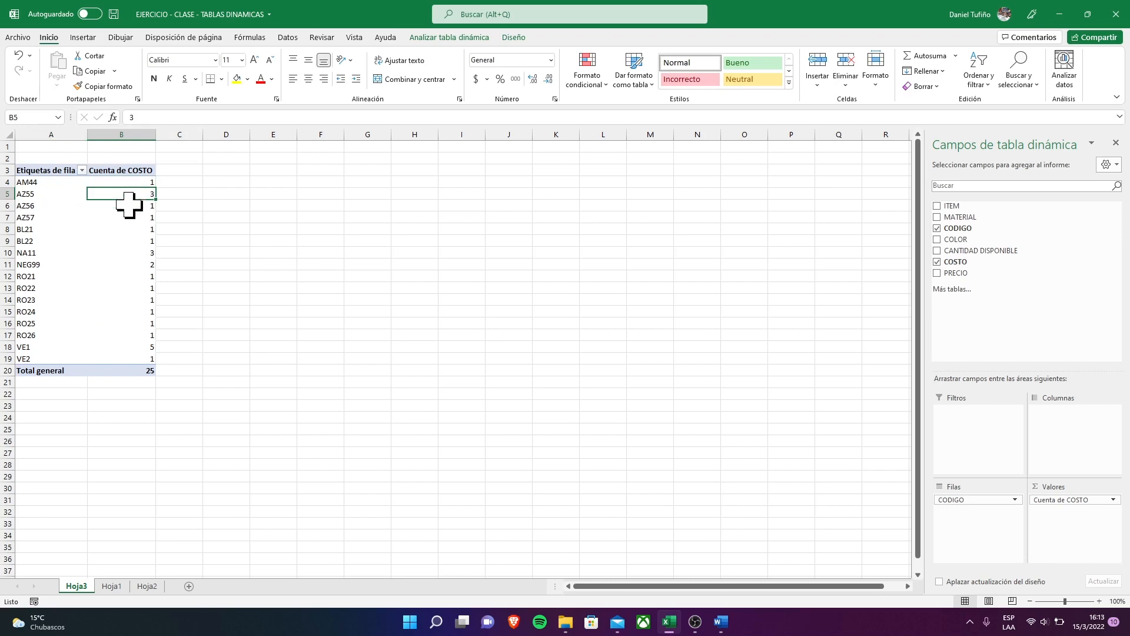
- Switch the COSTO value summary back to sum (Suma)
{"action": "right_click", "coordinate": [128, 215]}
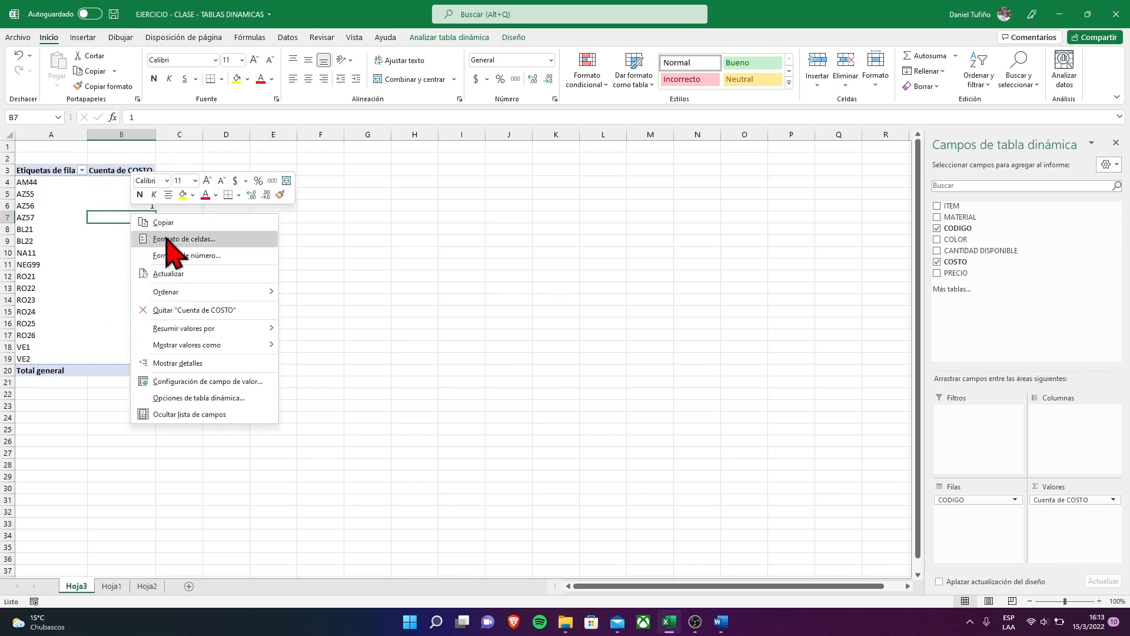
{"action": "mouse_move", "coordinate": [222, 331]}
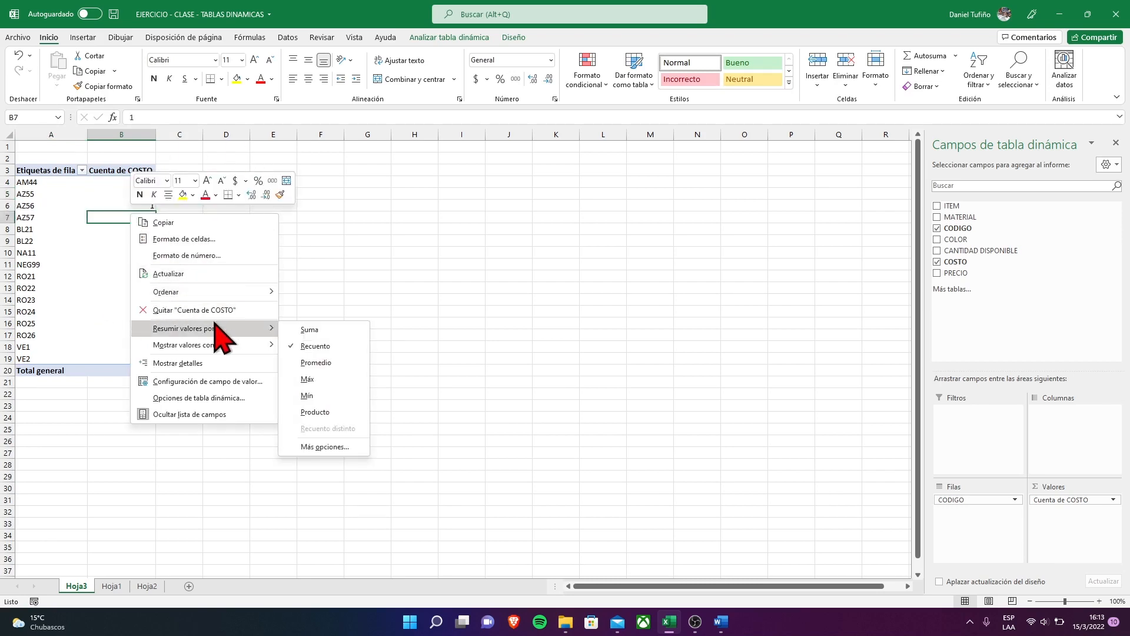
{"action": "left_click", "coordinate": [311, 331]}
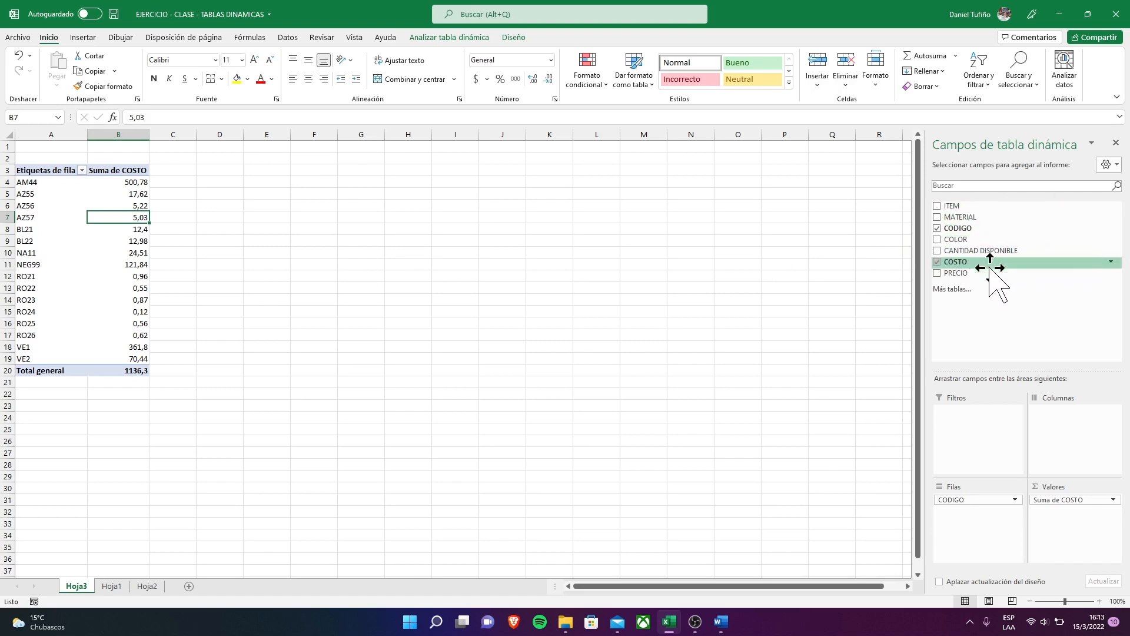
- Add the COLOR field to the pivot table's rows below CODIGO
{"action": "left_click_drag", "start_coordinate": [981, 241], "coordinate": [1004, 512]}
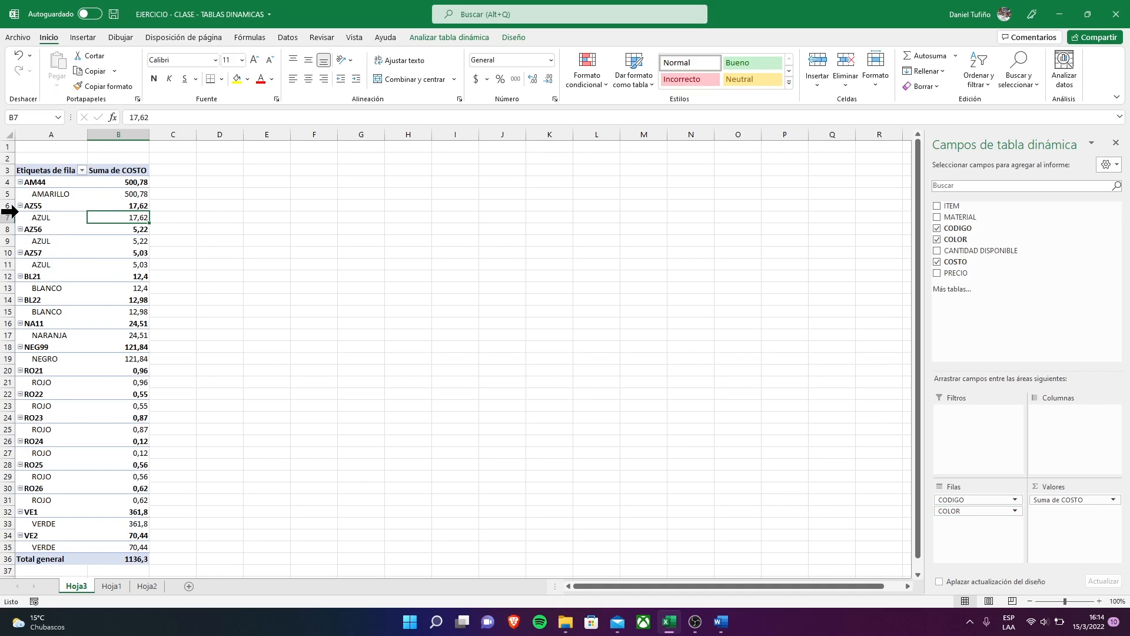
{"action": "left_click", "coordinate": [65, 231]}
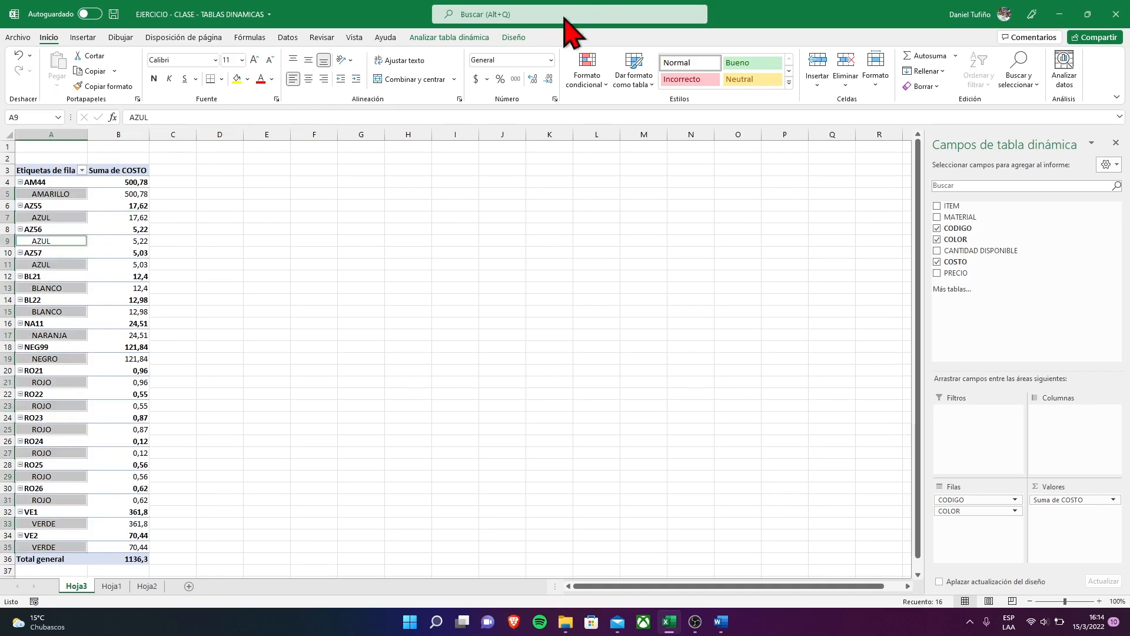
{"action": "left_click", "coordinate": [447, 38]}
{"action": "left_click", "coordinate": [115, 274]}
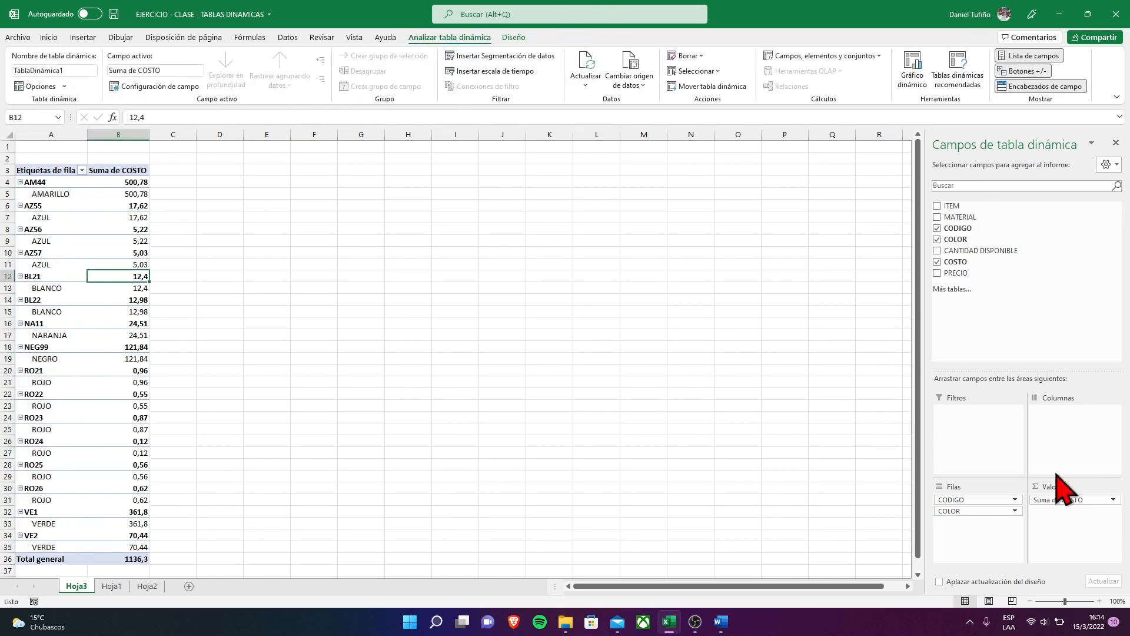
- Place COLOR above CODIGO in the pivot table's rows and review the codes grouped under AMARILLO and AZUL
{"action": "left_click_drag", "start_coordinate": [980, 510], "coordinate": [982, 499]}
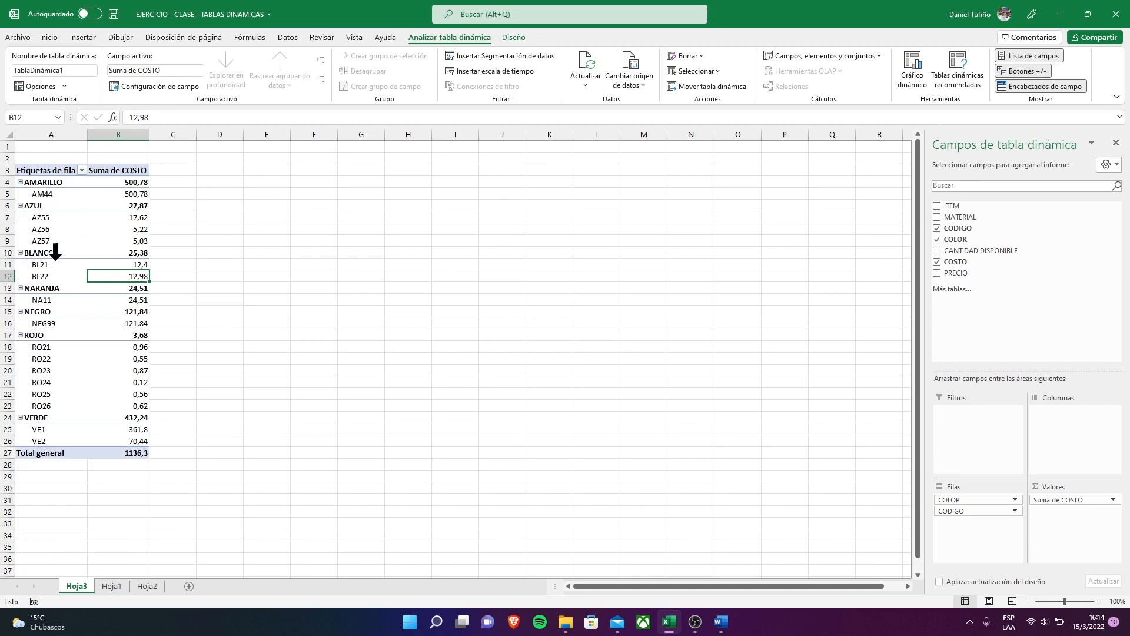
{"action": "left_click", "coordinate": [54, 183]}
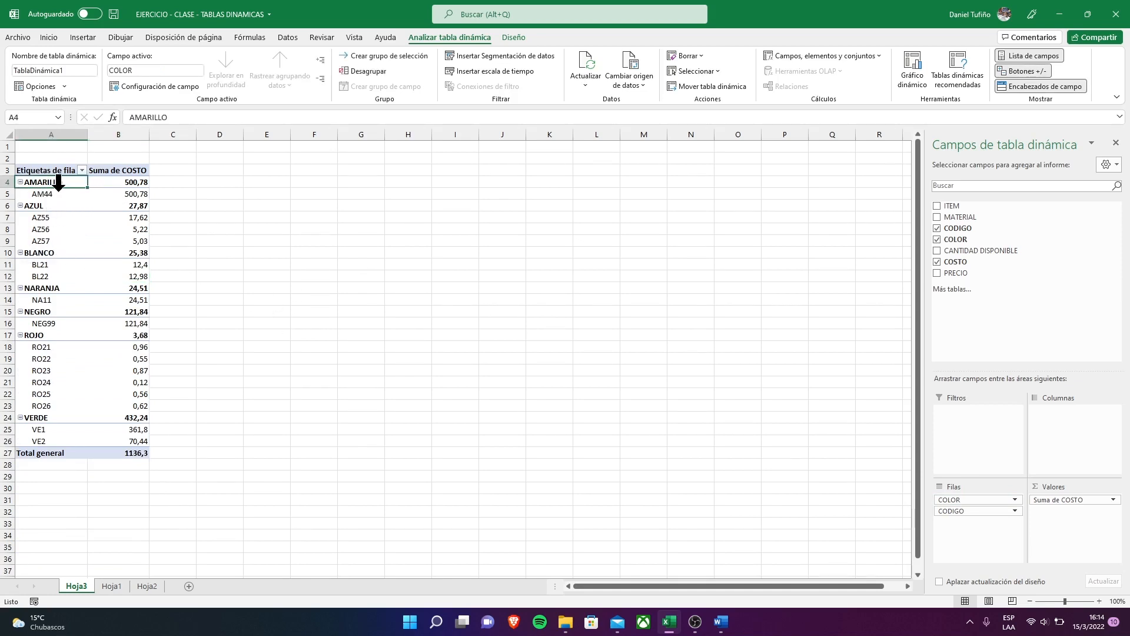
{"action": "left_click", "coordinate": [53, 195]}
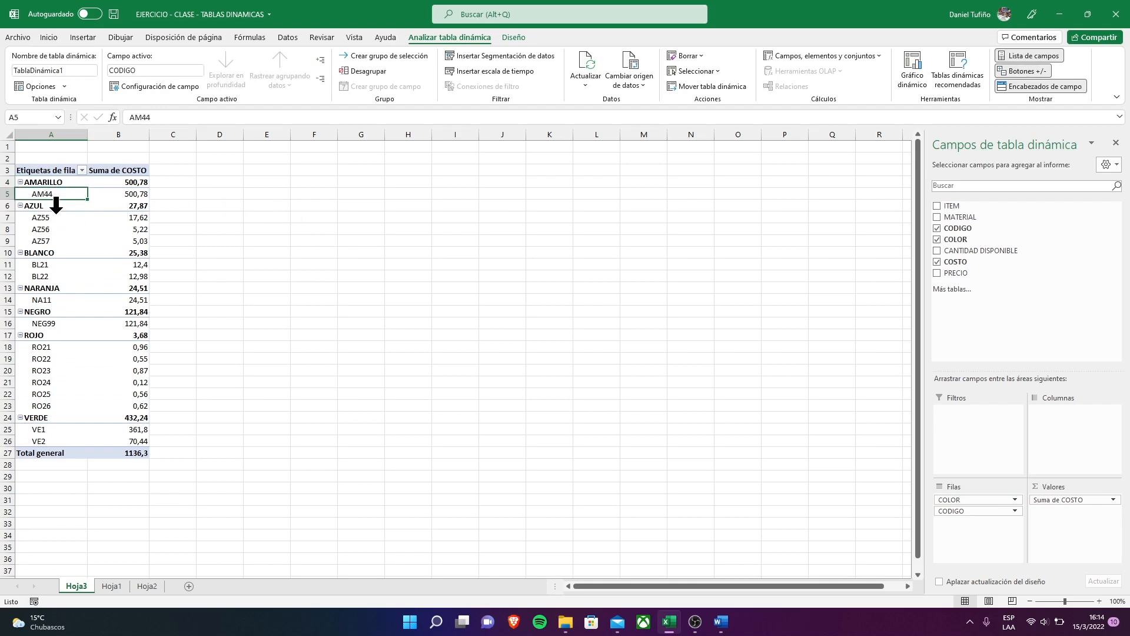
{"action": "left_click", "coordinate": [65, 206]}
{"action": "left_click", "coordinate": [60, 230]}
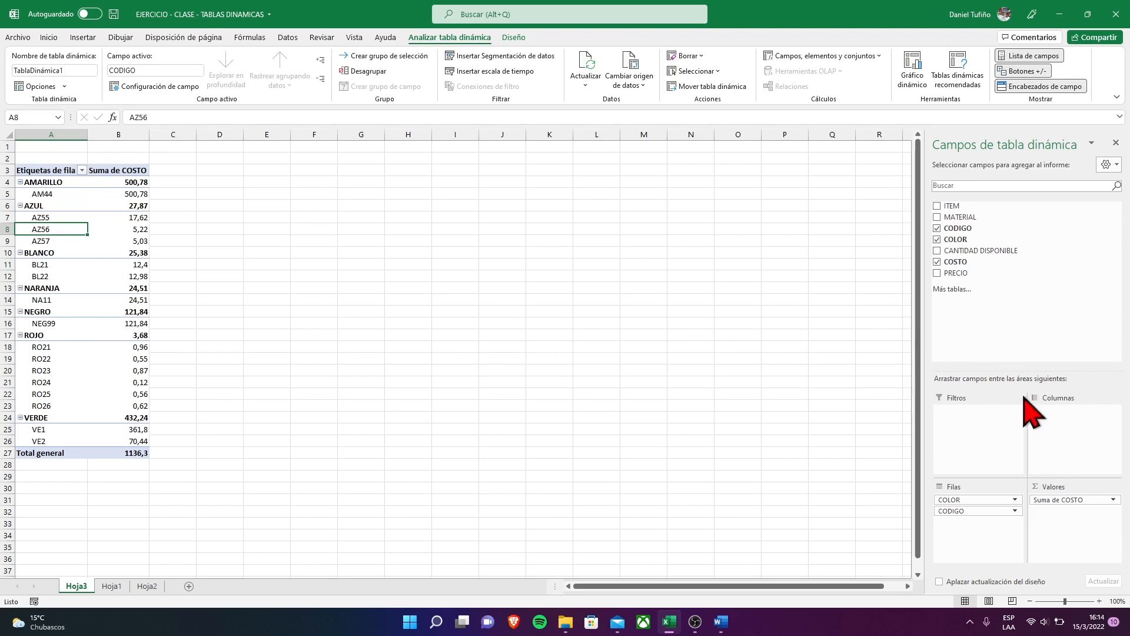
- Add the MATERIAL field as a report filter and filter the pivot table to ACERO only
{"action": "left_click_drag", "start_coordinate": [972, 217], "coordinate": [1061, 282]}
{"action": "left_click_drag", "start_coordinate": [1017, 405], "coordinate": [976, 433]}
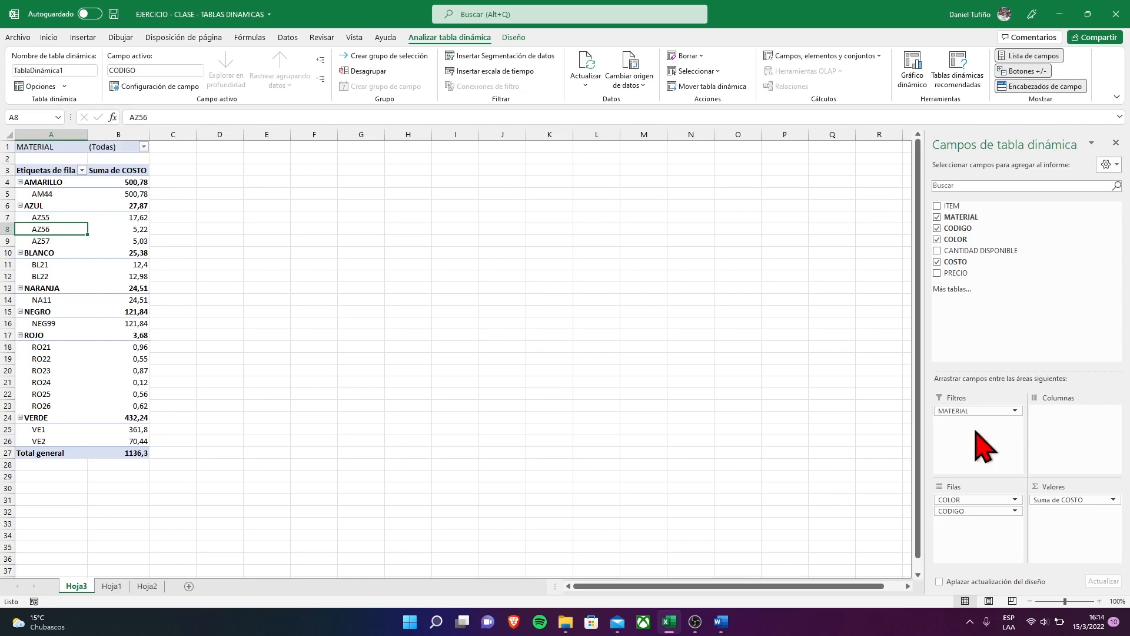
{"action": "left_click", "coordinate": [144, 146]}
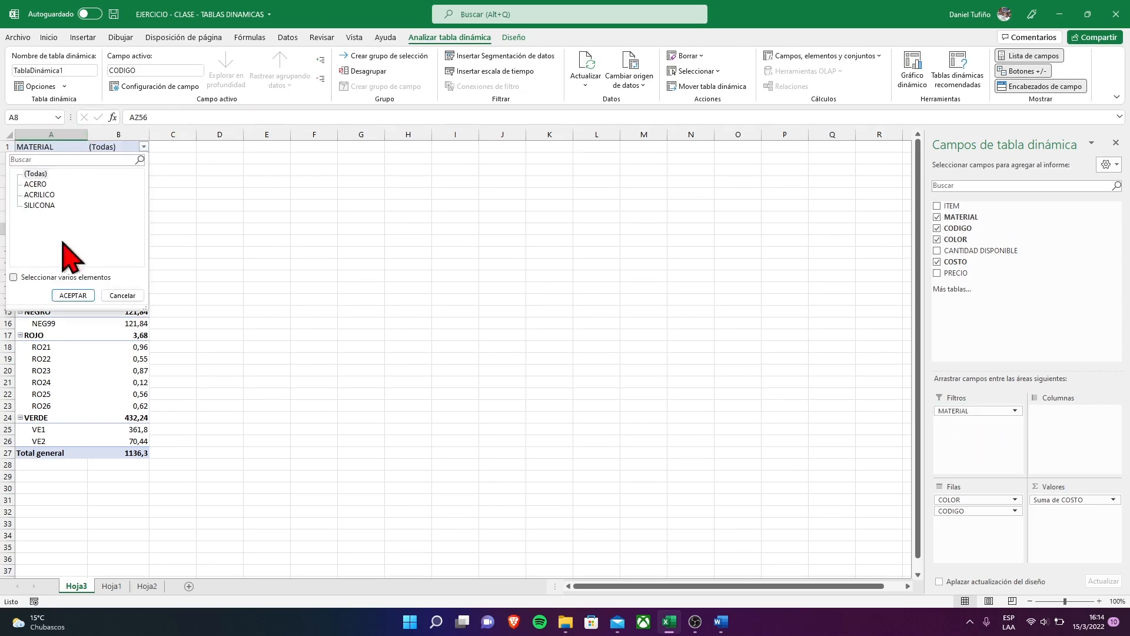
{"action": "left_click", "coordinate": [13, 277]}
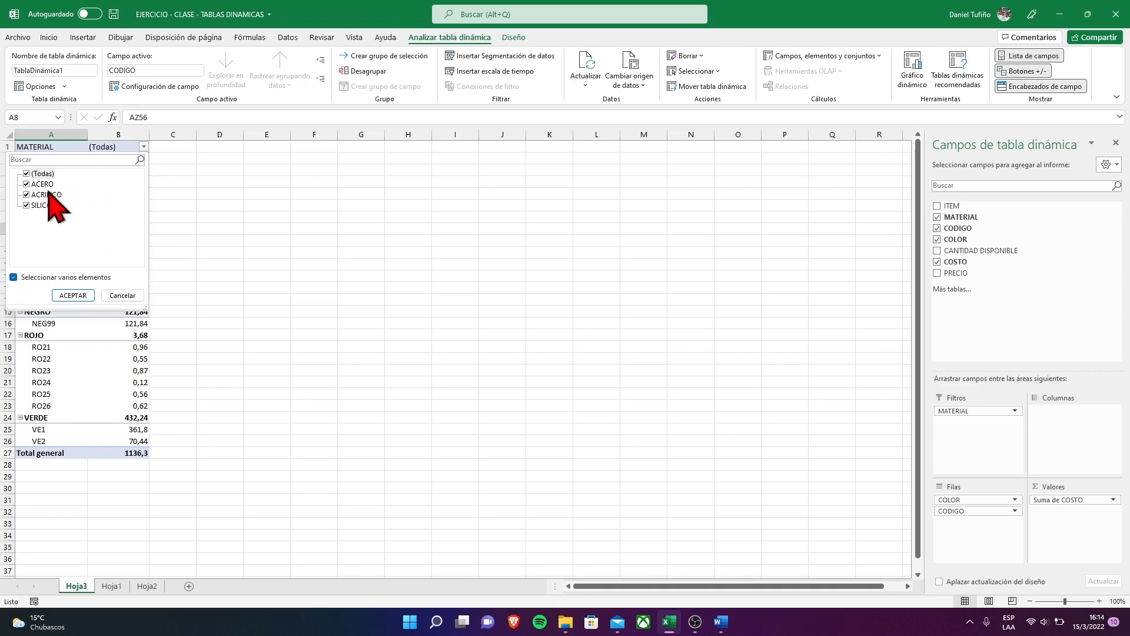
{"action": "left_click", "coordinate": [36, 173]}
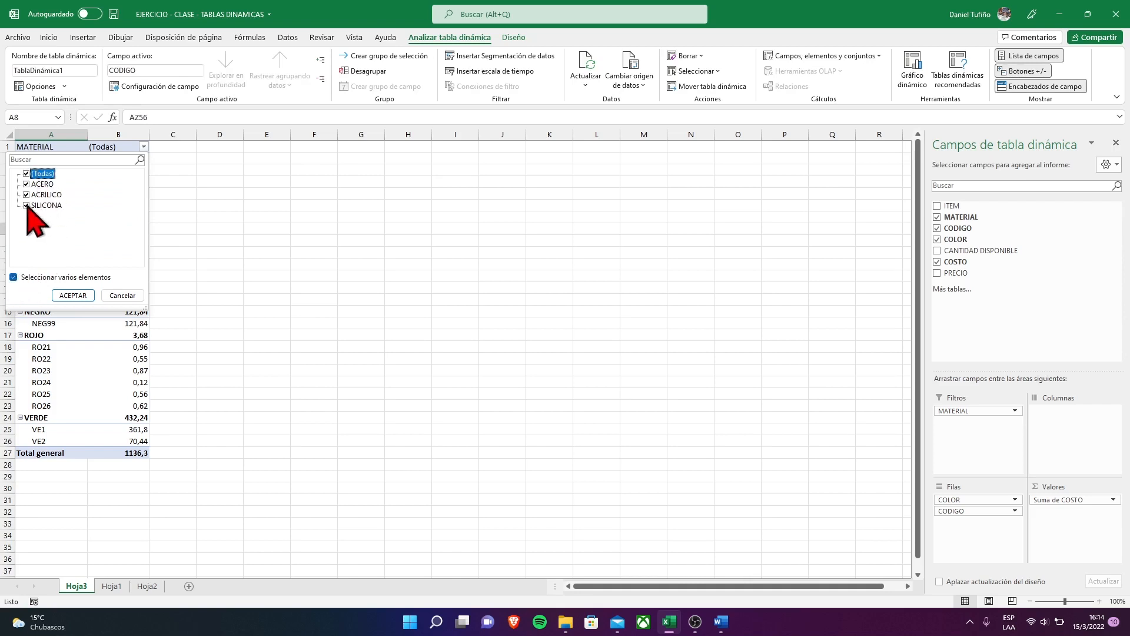
{"action": "left_click", "coordinate": [26, 173]}
{"action": "left_click", "coordinate": [26, 183]}
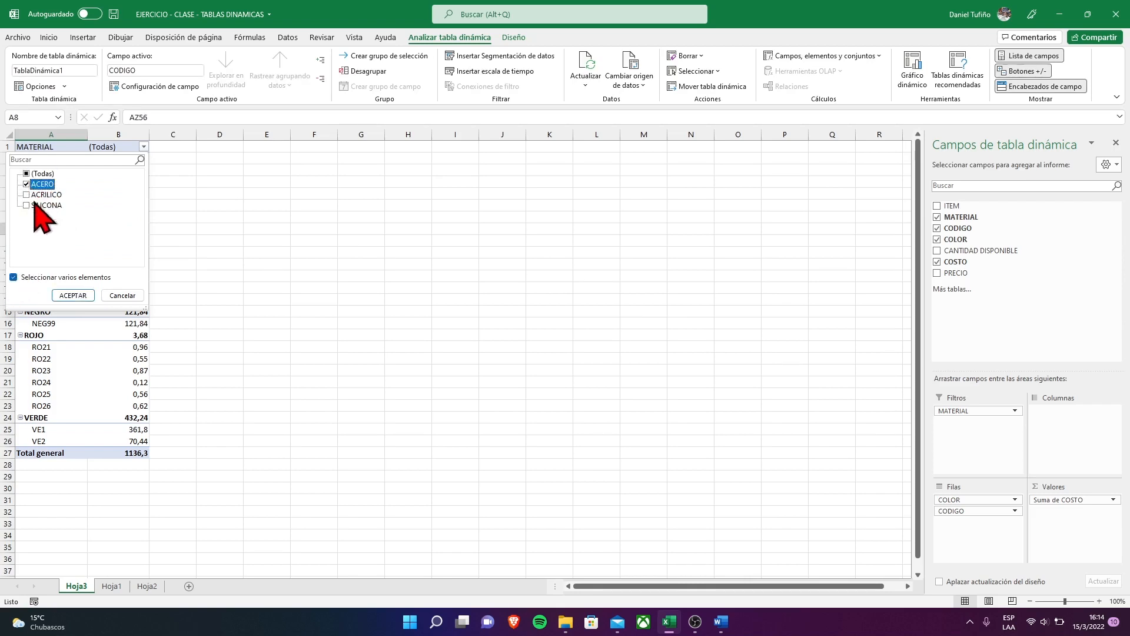
{"action": "left_click", "coordinate": [69, 296]}
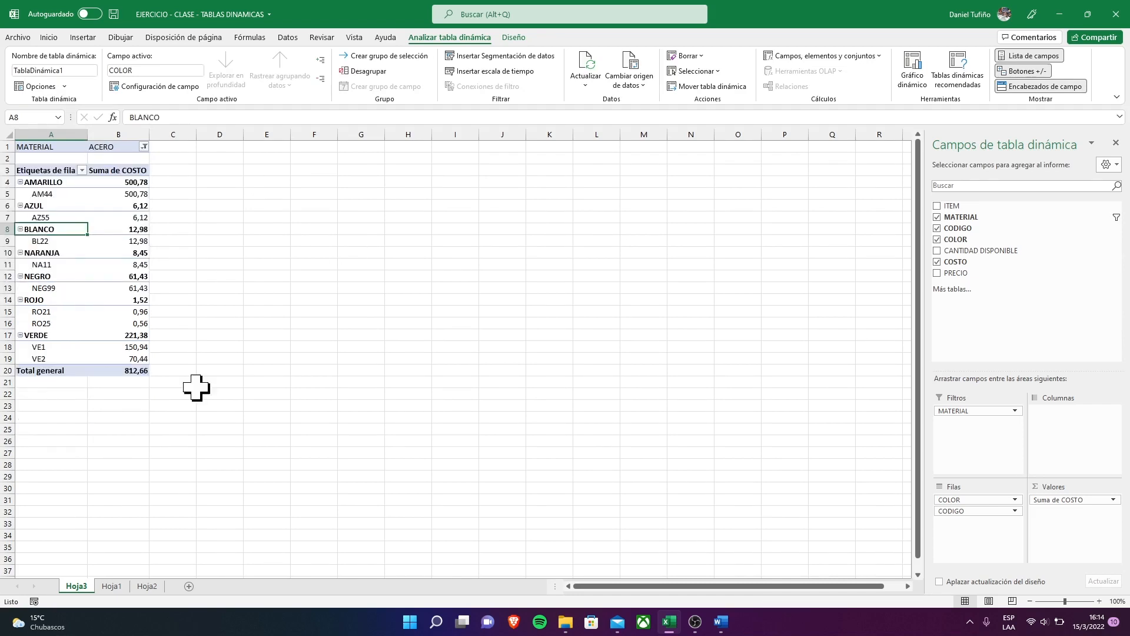
- Switch the MATERIAL report filter to show ACRILICO instead of ACERO
{"action": "left_click", "coordinate": [145, 147]}
{"action": "left_click", "coordinate": [26, 184]}
{"action": "left_click", "coordinate": [26, 194]}
{"action": "left_click", "coordinate": [66, 296]}
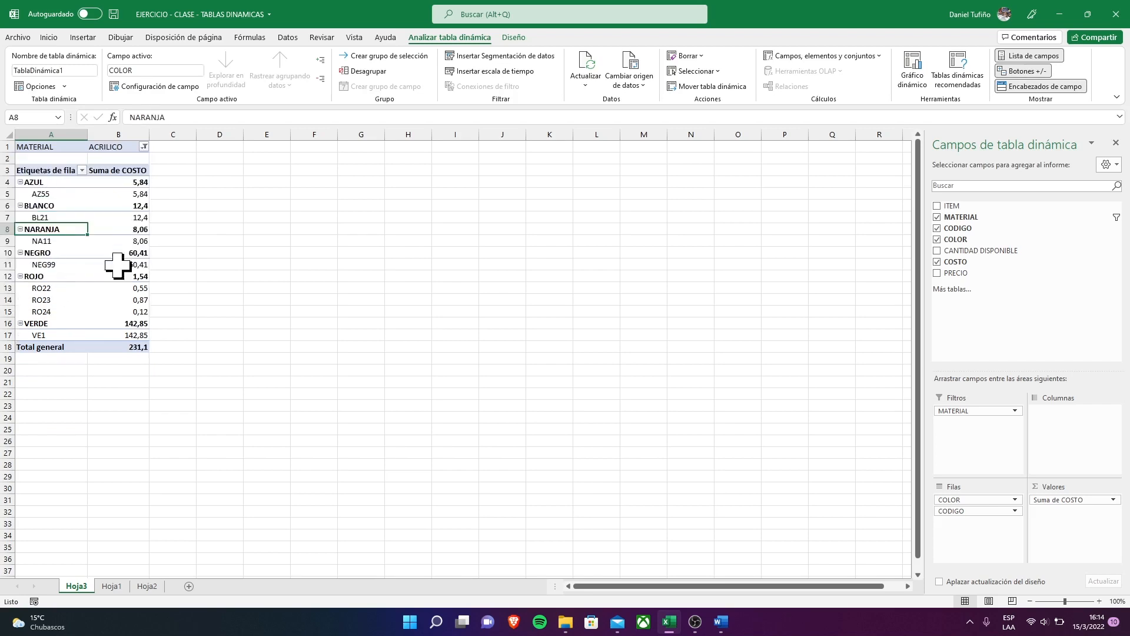
- Reset the MATERIAL filter to all items and remove the field from the pivot table's filters
{"action": "left_click", "coordinate": [144, 147]}
{"action": "left_click", "coordinate": [13, 277]}
{"action": "left_click", "coordinate": [81, 294]}
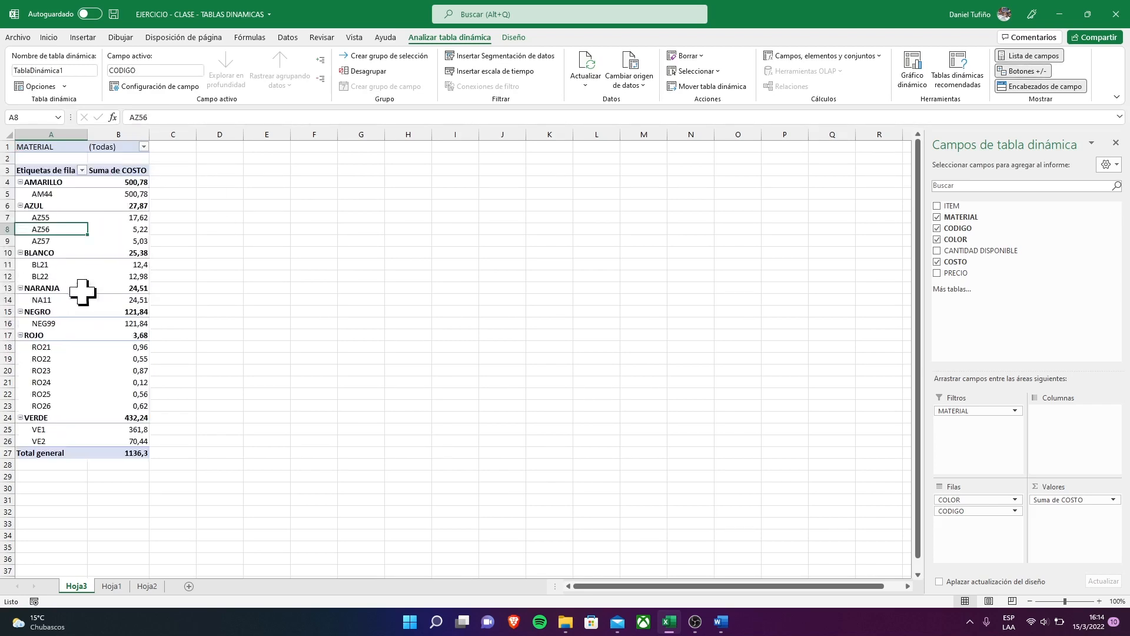
{"action": "left_click_drag", "start_coordinate": [989, 412], "coordinate": [1016, 306]}
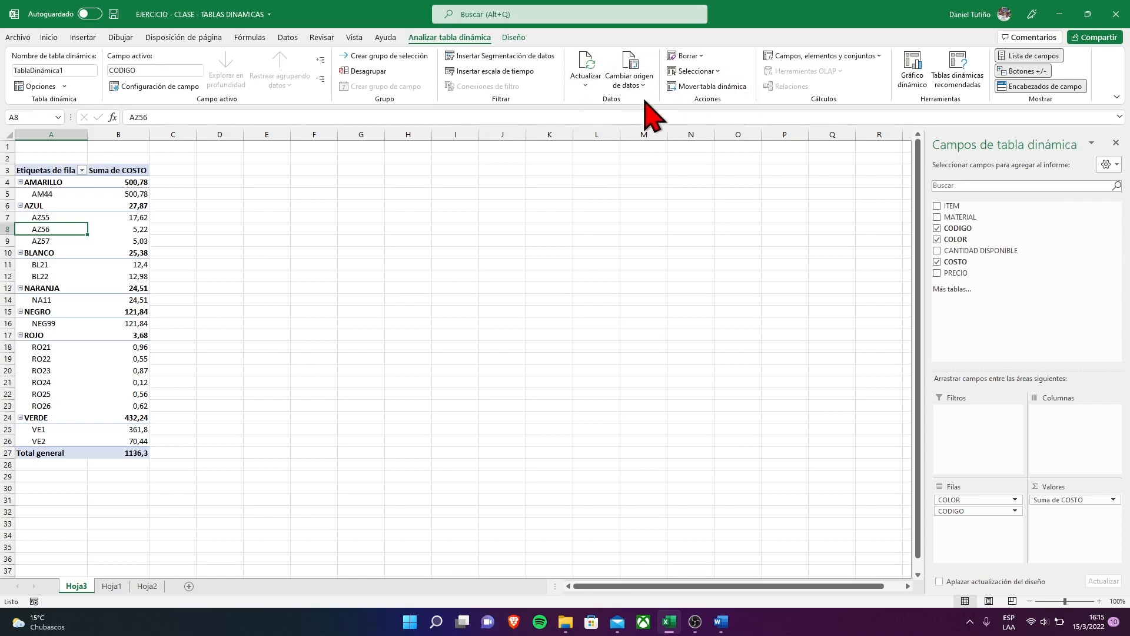
- Insert a slicer for the MATERIAL field and move it closer to the pivot table
{"action": "left_click", "coordinate": [516, 56]}
{"action": "left_click_drag", "start_coordinate": [605, 114], "coordinate": [463, 156]}
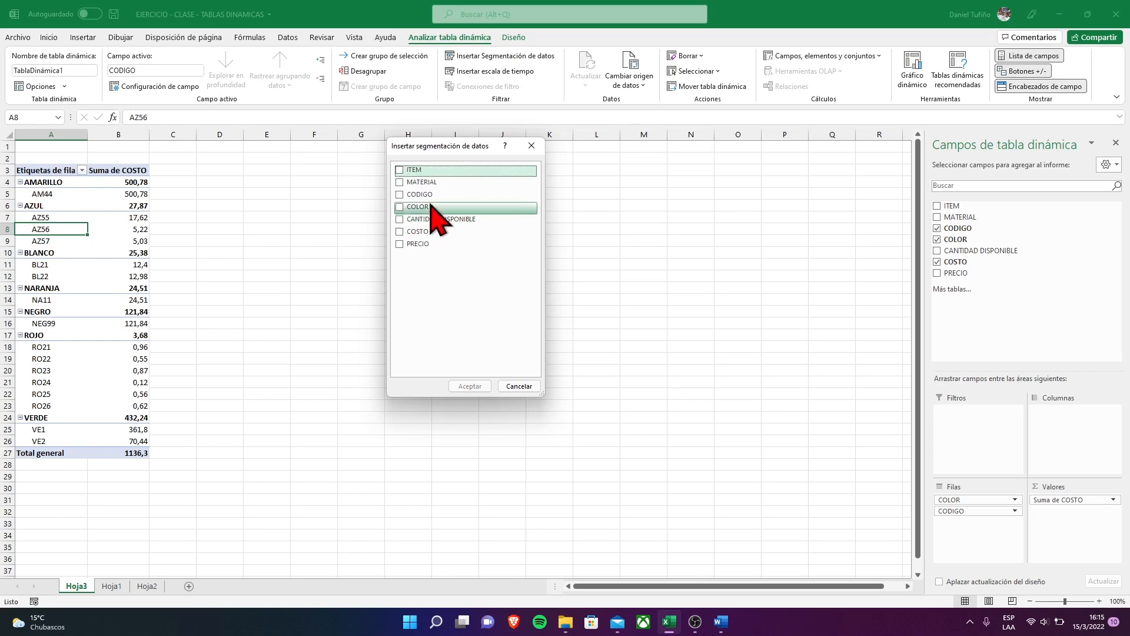
{"action": "left_click", "coordinate": [403, 181]}
{"action": "left_click", "coordinate": [468, 386]}
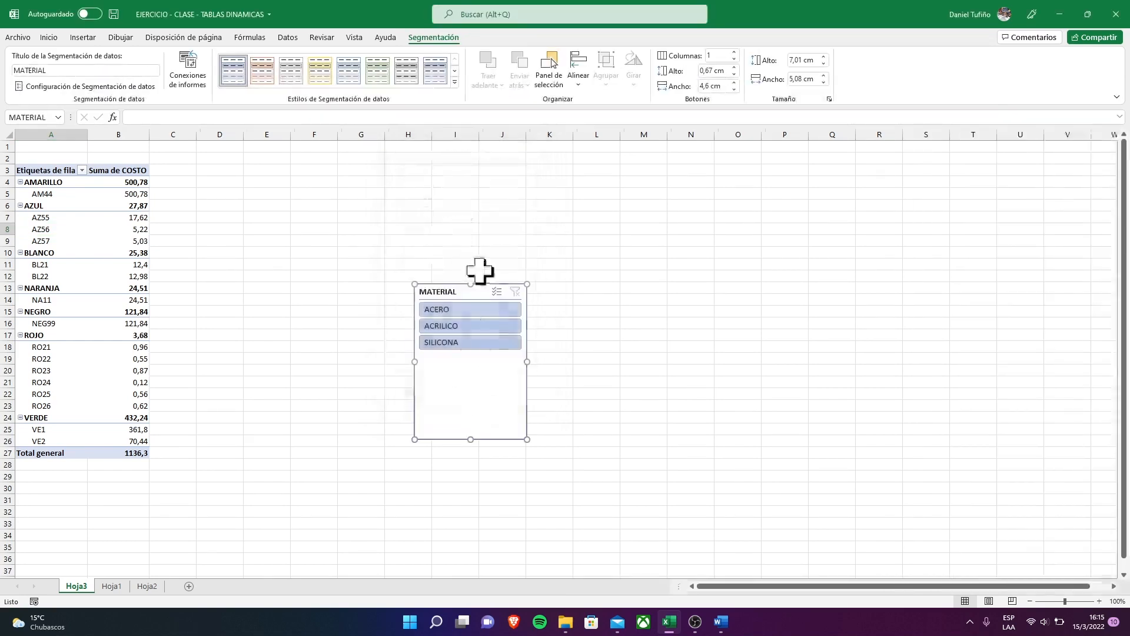
{"action": "left_click_drag", "start_coordinate": [451, 273], "coordinate": [375, 191]}
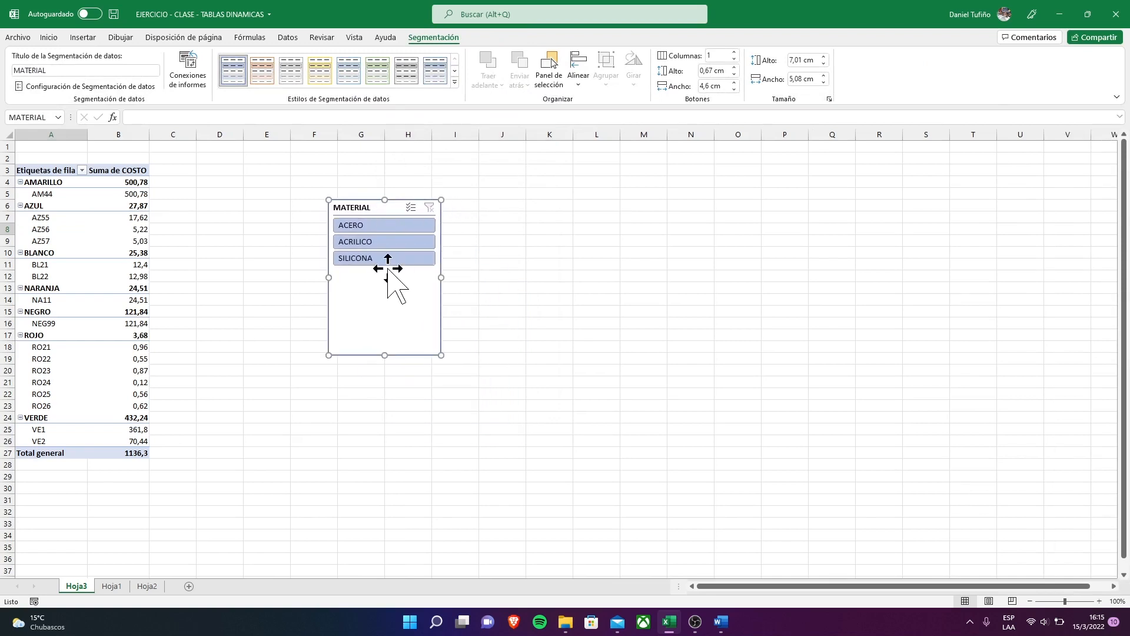
- Filter the pivot table with the MATERIAL slicer by ACERO, ACRILICO and SILICONA in turn, ending on ACRILICO
{"action": "left_click", "coordinate": [368, 225]}
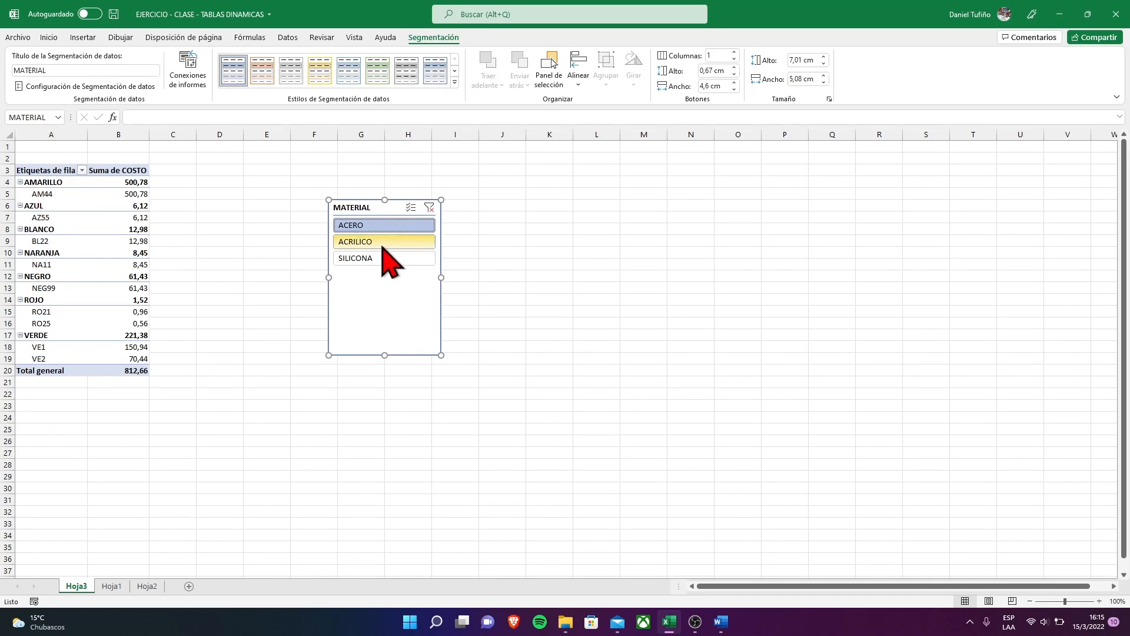
{"action": "left_click", "coordinate": [380, 244]}
{"action": "left_click", "coordinate": [382, 259]}
{"action": "left_click", "coordinate": [384, 225]}
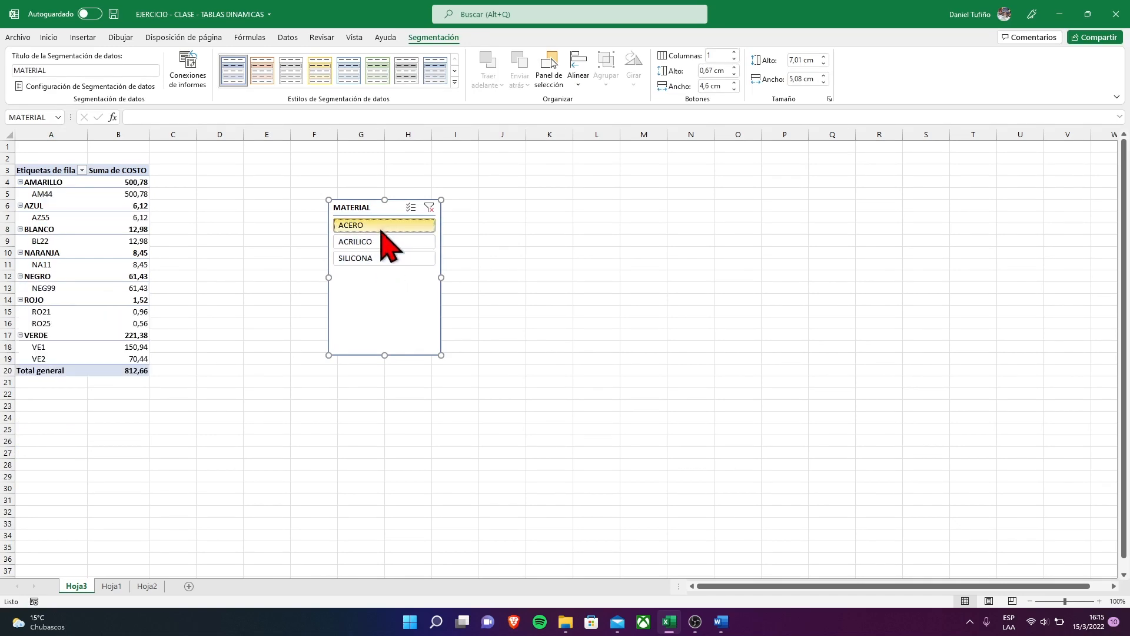
{"action": "left_click", "coordinate": [388, 241]}
- Enable multiple selection in the MATERIAL slicer and add ACERO and SILICONA to the selection
{"action": "left_click", "coordinate": [410, 207]}
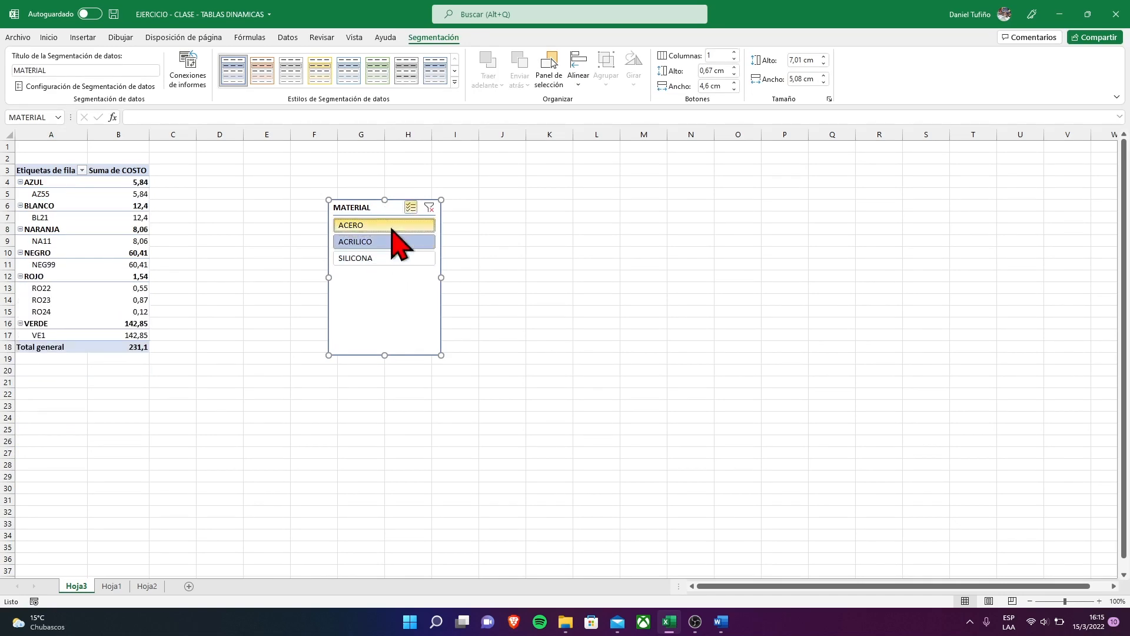
{"action": "left_click", "coordinate": [404, 225]}
{"action": "left_click", "coordinate": [391, 259]}
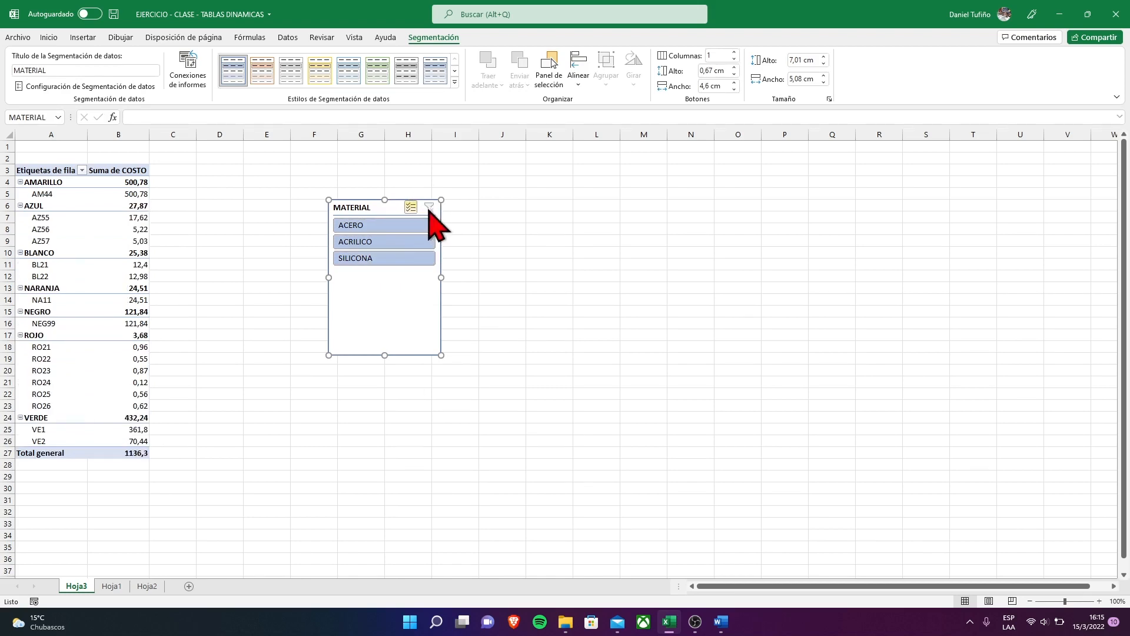
- Delete the MATERIAL slicer from the sheet
{"action": "left_click", "coordinate": [505, 338]}
{"action": "left_click", "coordinate": [396, 301]}
{"action": "key", "text": "Delete"}
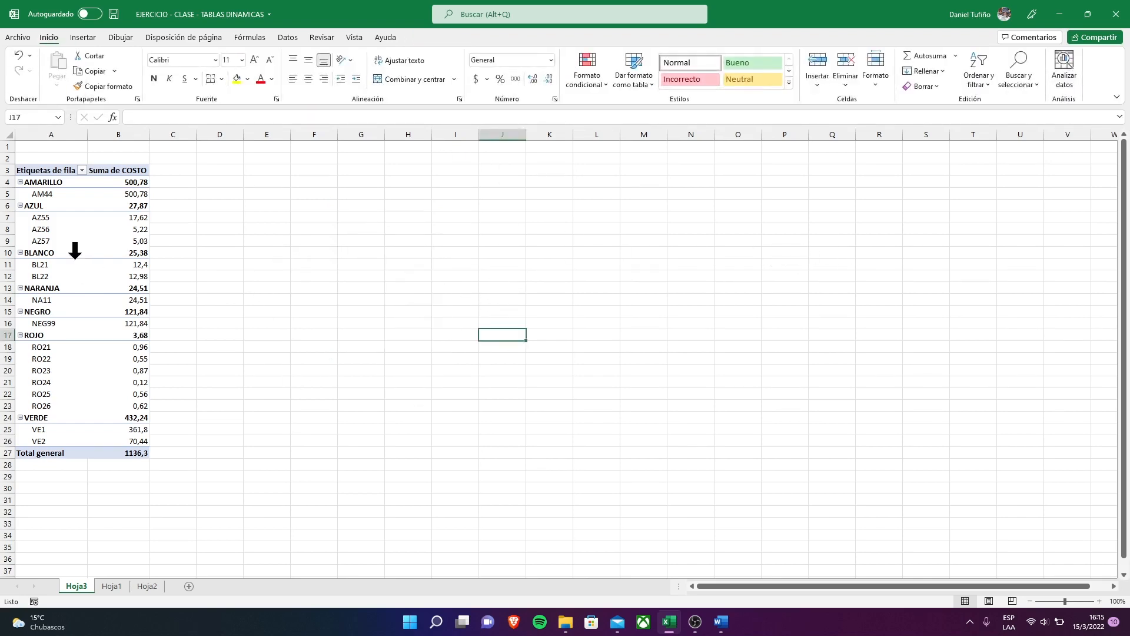
- Try several pivot table styles and apply the grey one with shaded color group rows and a dark outline
{"action": "left_click", "coordinate": [102, 227]}
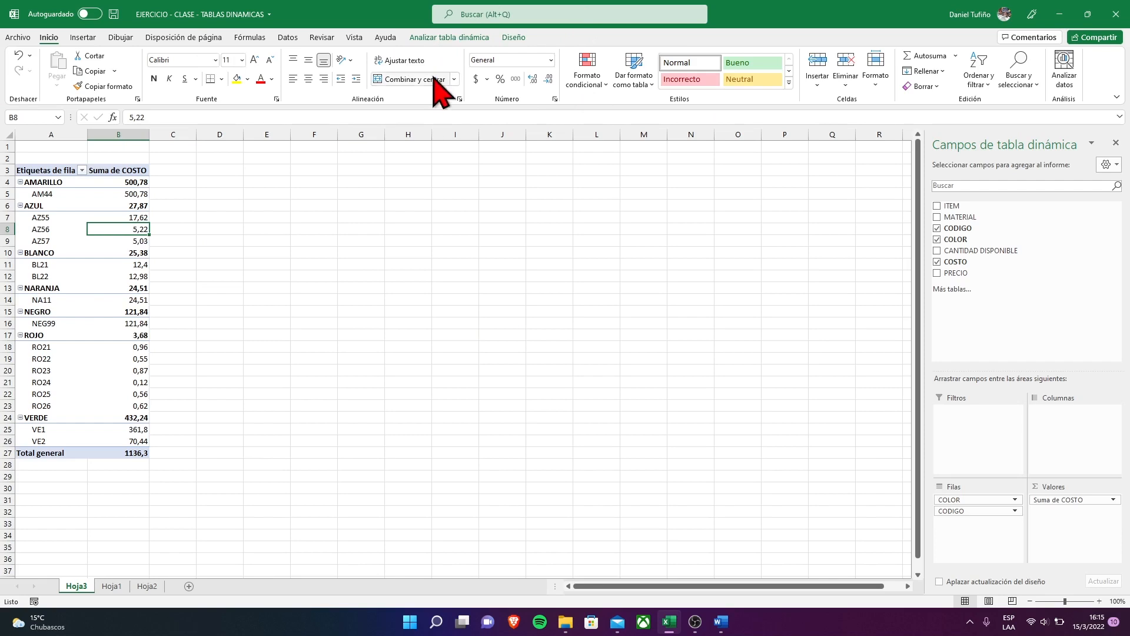
{"action": "left_click", "coordinate": [517, 39]}
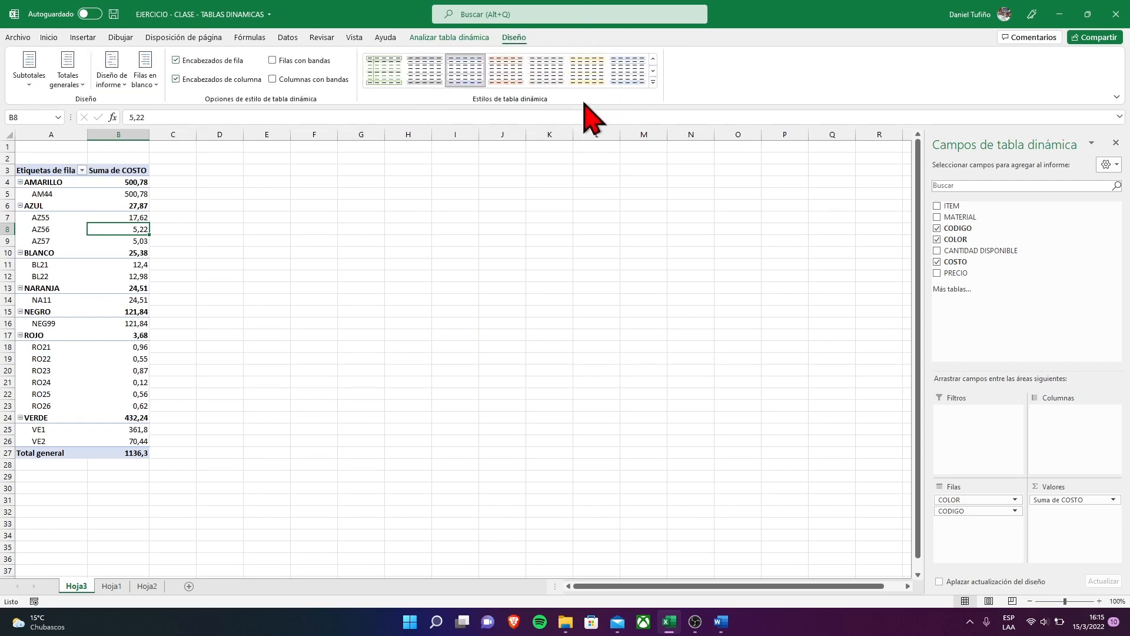
{"action": "left_click", "coordinate": [518, 82]}
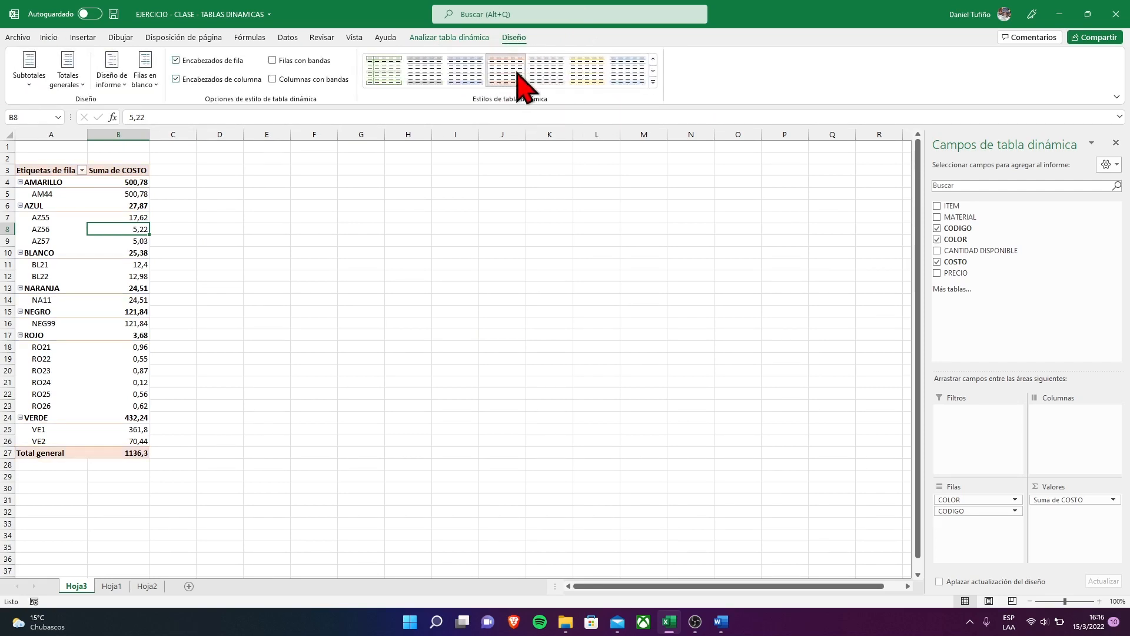
{"action": "left_click", "coordinate": [587, 74]}
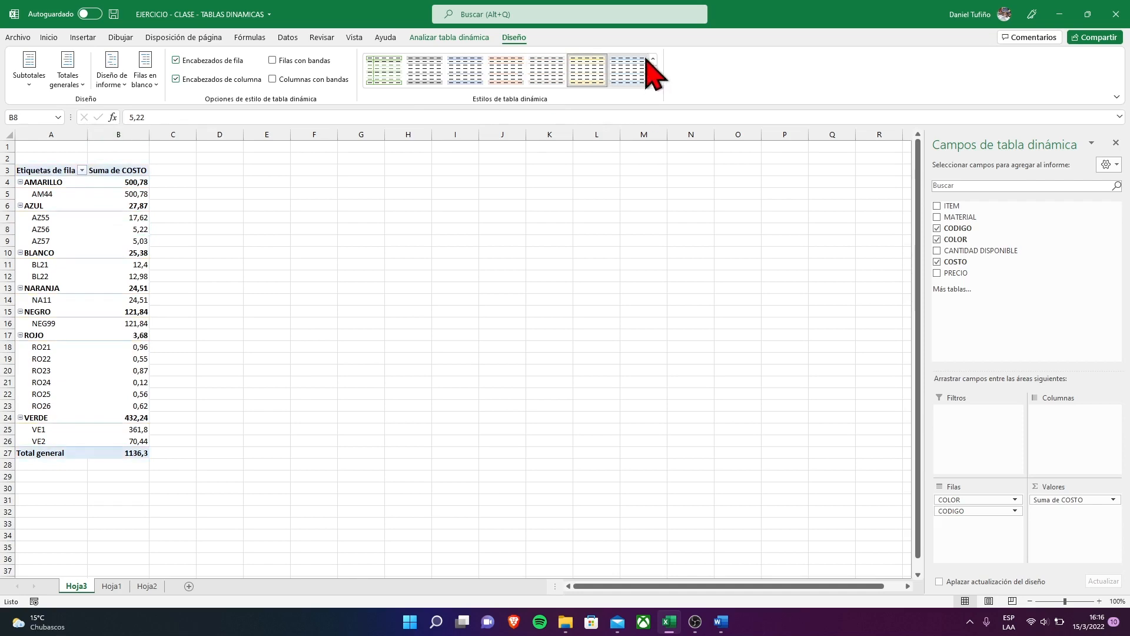
{"action": "left_click", "coordinate": [654, 70]}
{"action": "left_click", "coordinate": [424, 74]}
{"action": "left_click", "coordinate": [544, 74]}
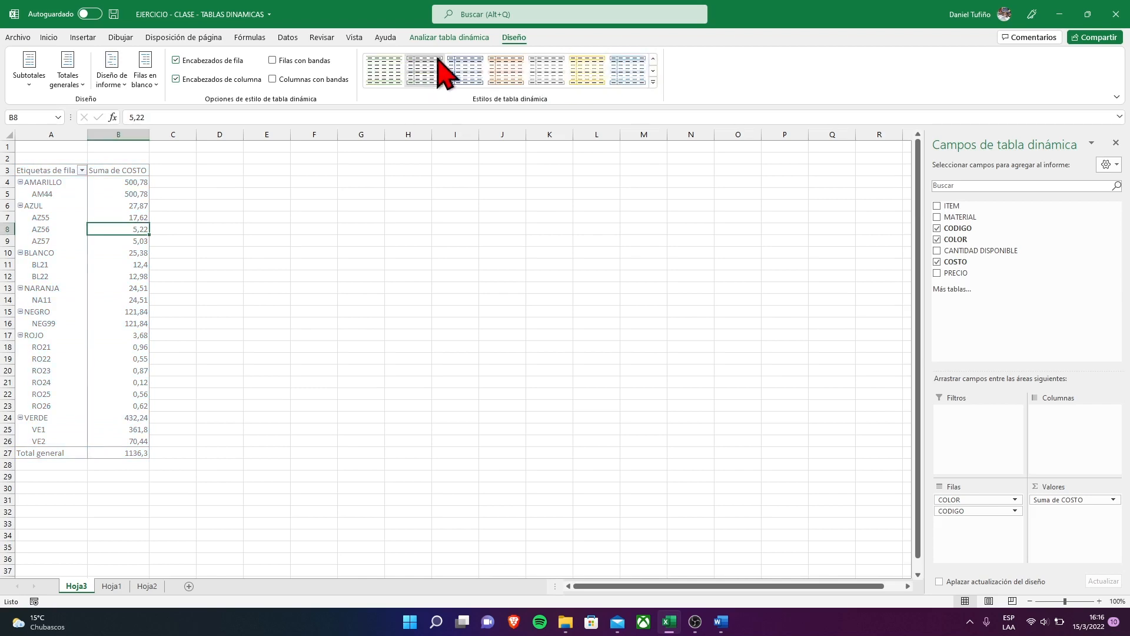
{"action": "left_click", "coordinate": [424, 73]}
- On the Hoja1 source sheet, set the COSTO of item 9 to 700 and of item 16 to 800
{"action": "left_click", "coordinate": [468, 37]}
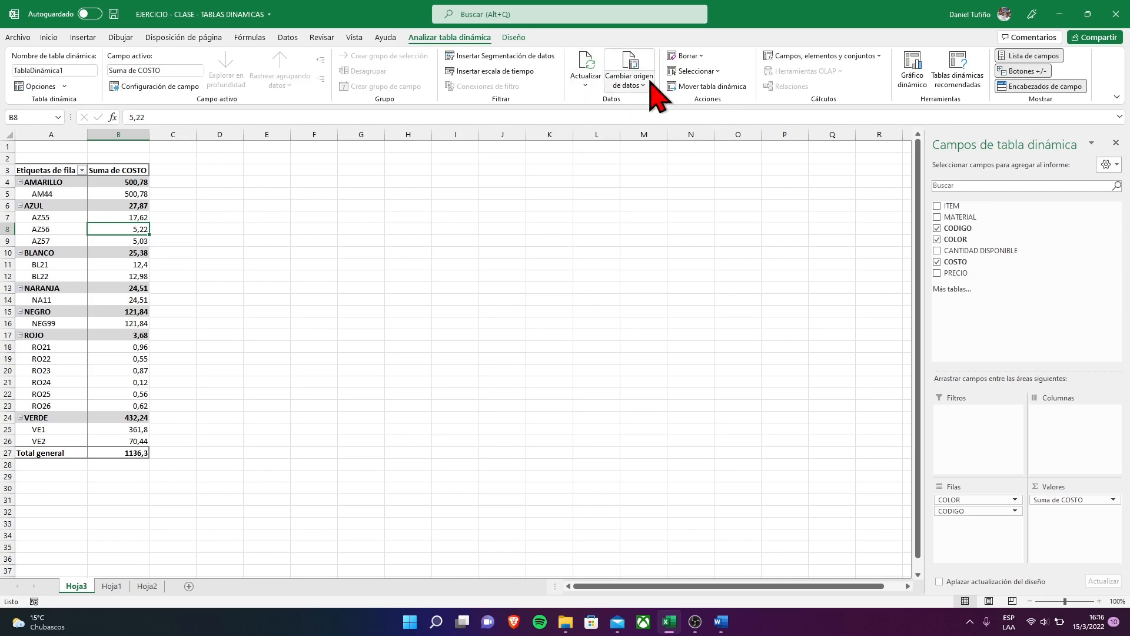
{"action": "left_click", "coordinate": [112, 586]}
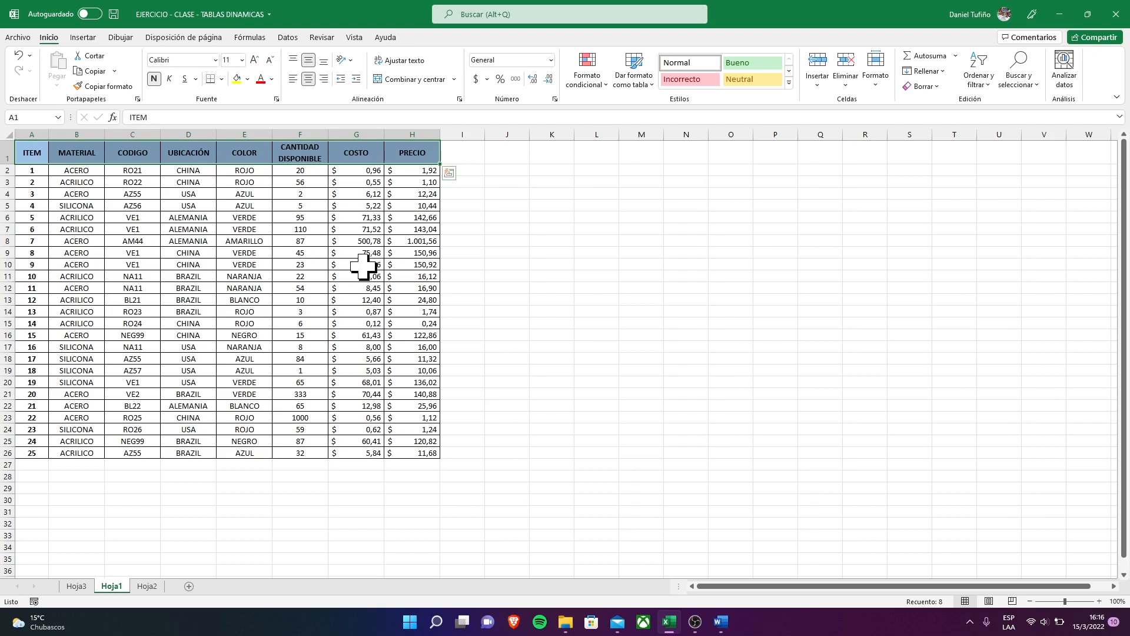
{"action": "left_click", "coordinate": [363, 265]}
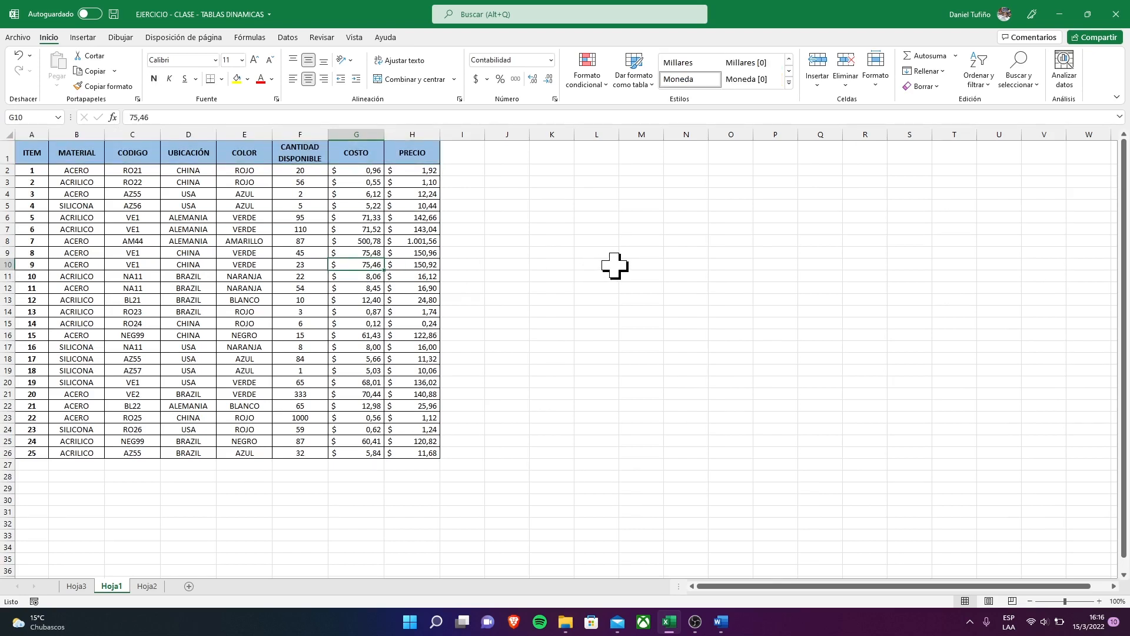
{"action": "type", "text": "7"}
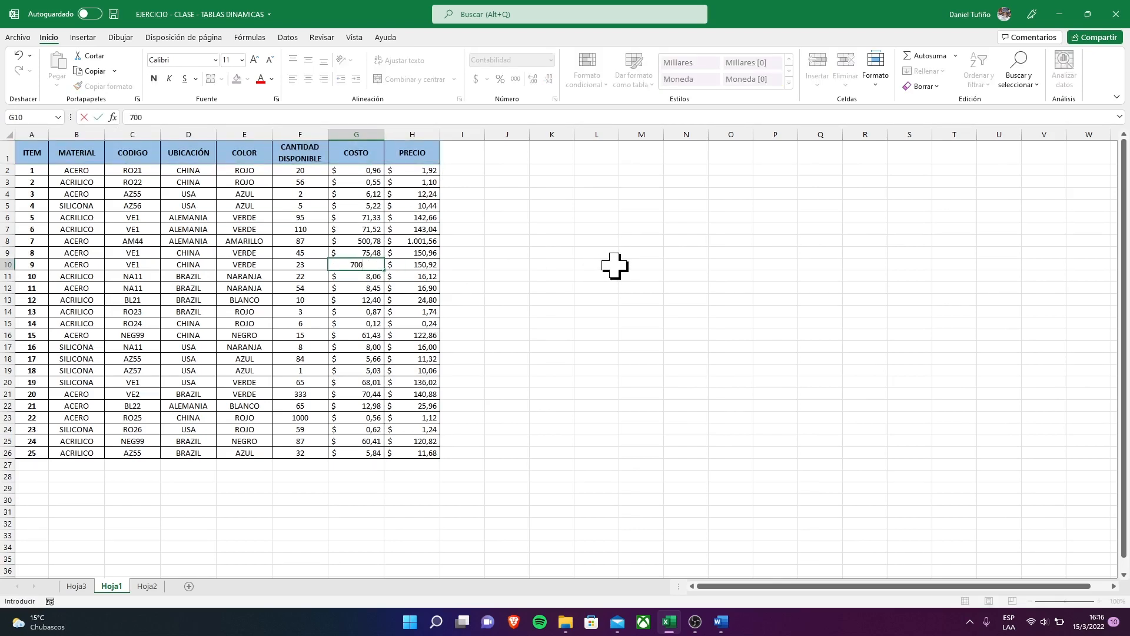
{"action": "type", "text": "00"}
{"action": "key", "text": "Return"}
{"action": "left_click", "coordinate": [369, 346]}
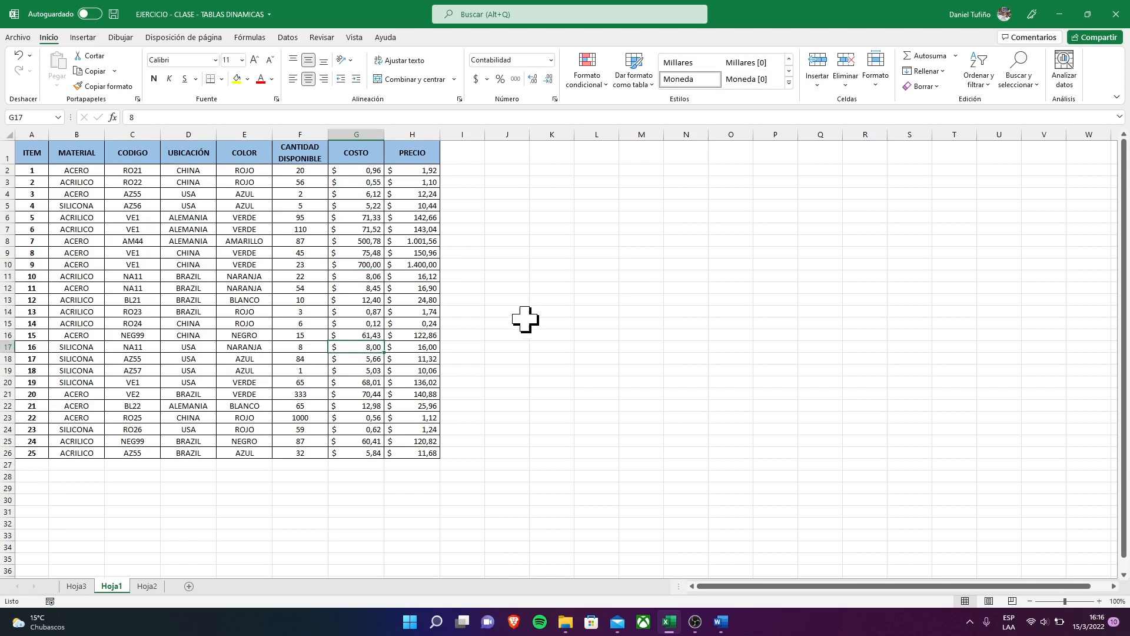
{"action": "type", "text": "800"}
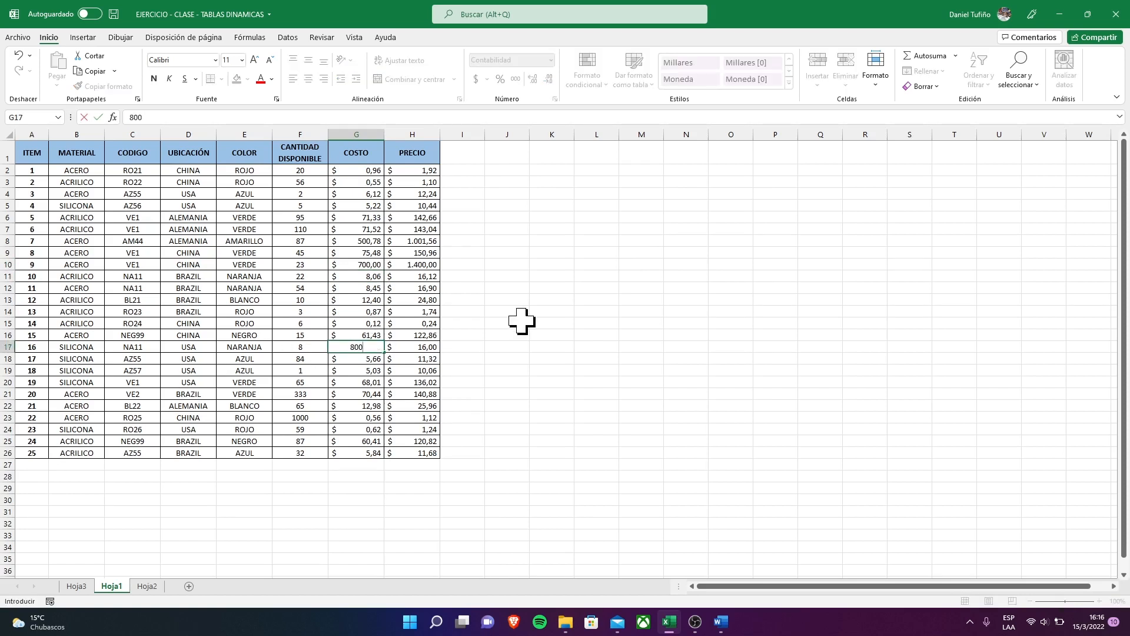
{"action": "key", "text": "Return"}
- Refresh the pivot table on Hoja3 so it takes in the COSTO values changed on Hoja1
{"action": "left_click", "coordinate": [76, 586]}
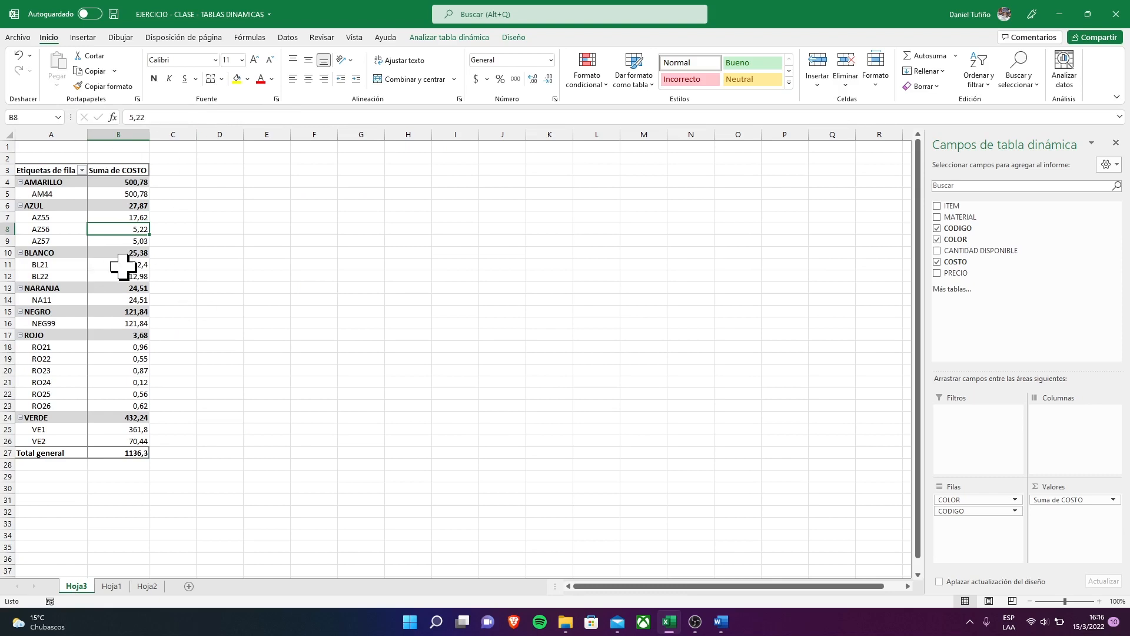
{"action": "left_click", "coordinate": [102, 241]}
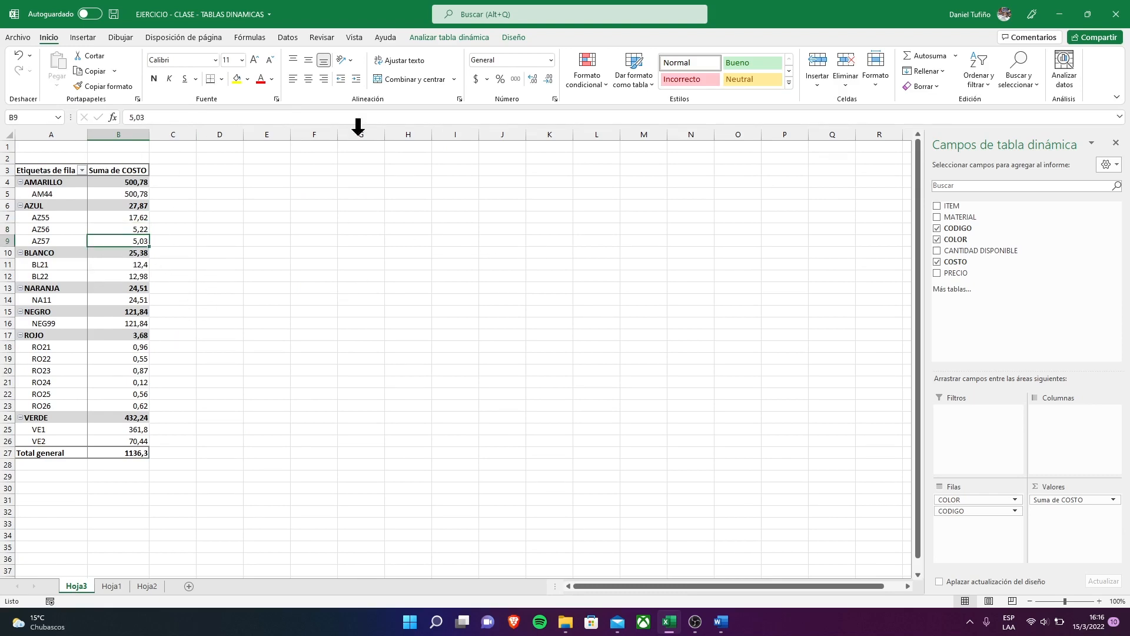
{"action": "left_click", "coordinate": [469, 37]}
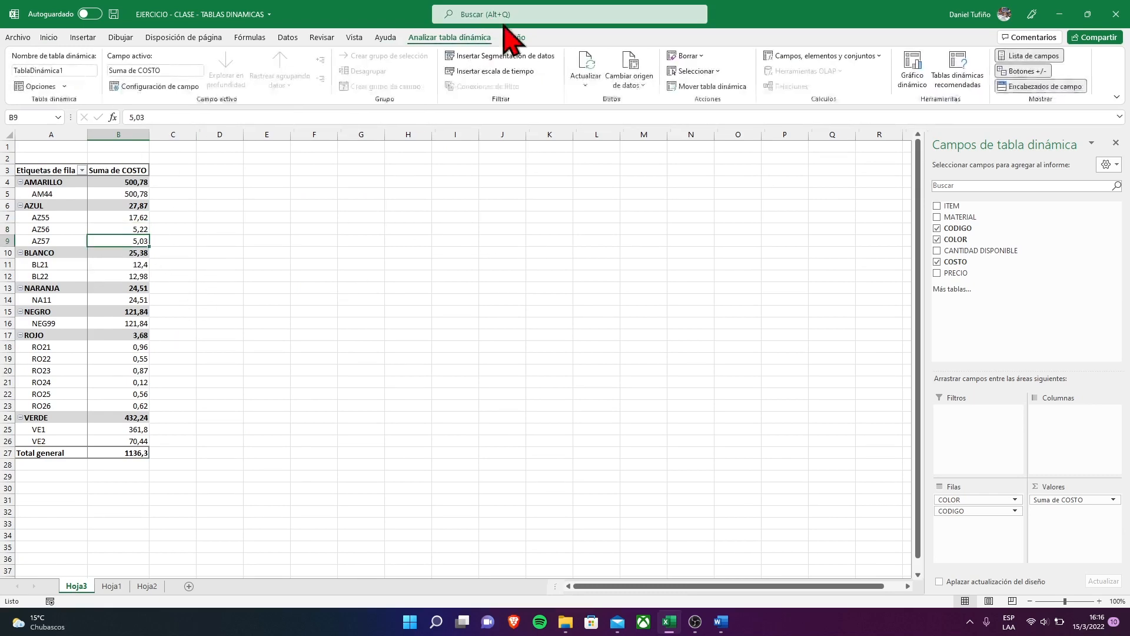
{"action": "left_click", "coordinate": [592, 59]}
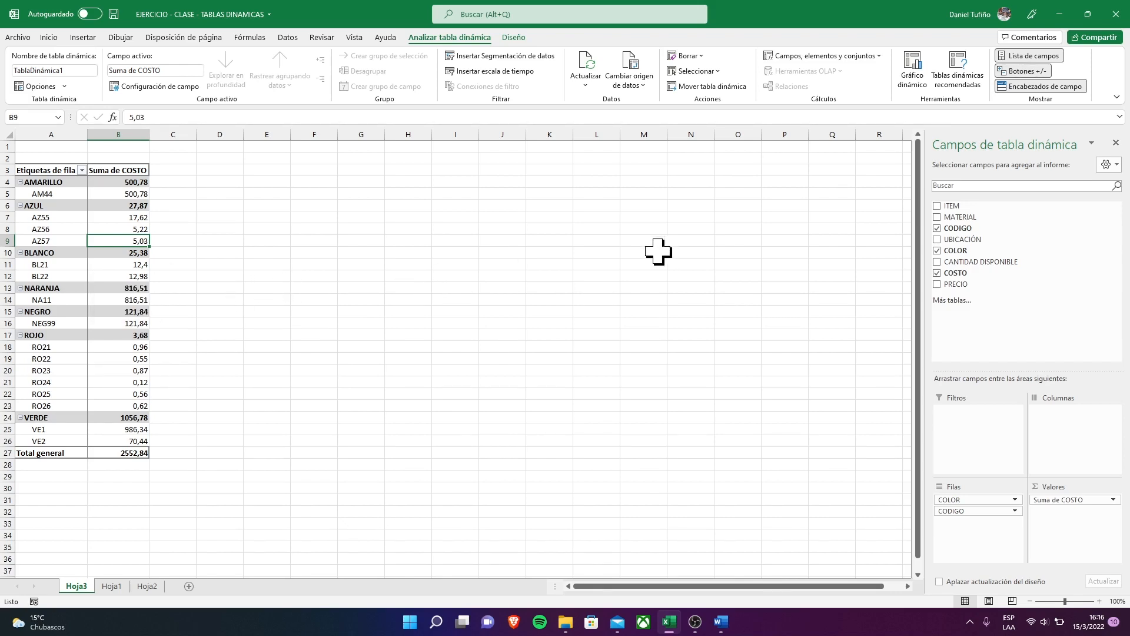
{"action": "right_click", "coordinate": [119, 271]}
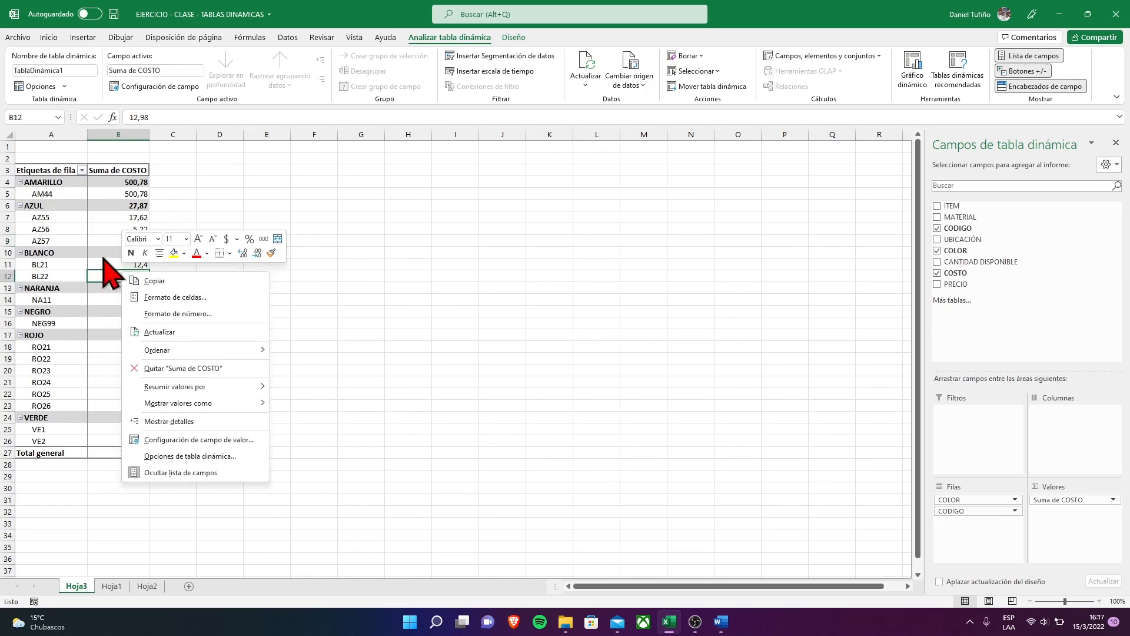
{"action": "left_click", "coordinate": [177, 332]}
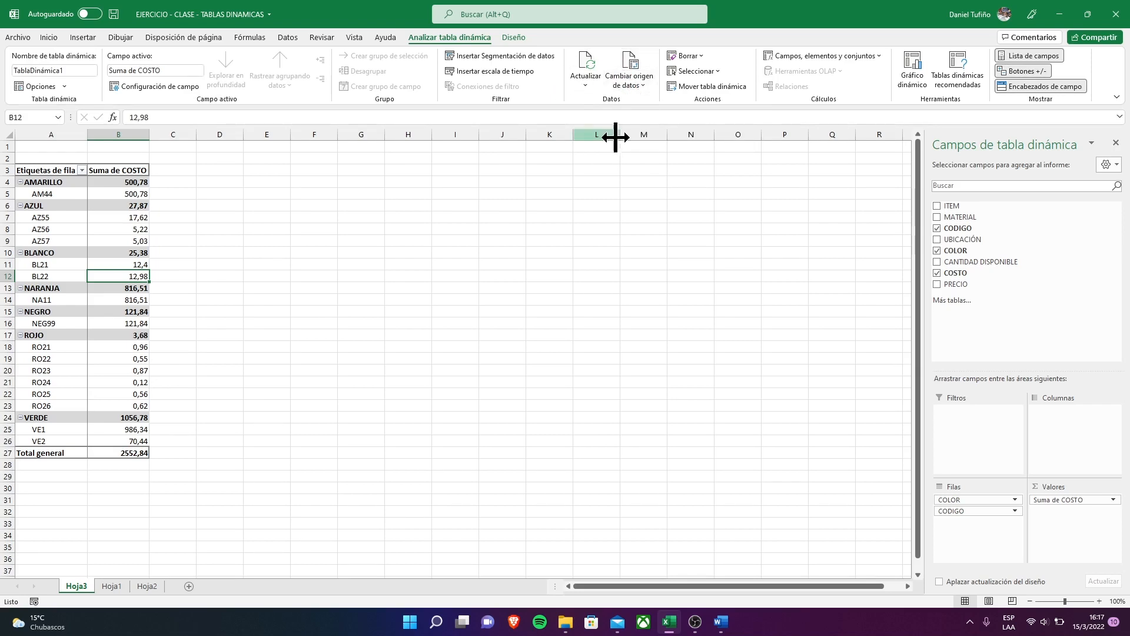
- Change the pivot table's data source by reselecting the range A1:H26 on Hoja1
{"action": "left_click", "coordinate": [643, 70]}
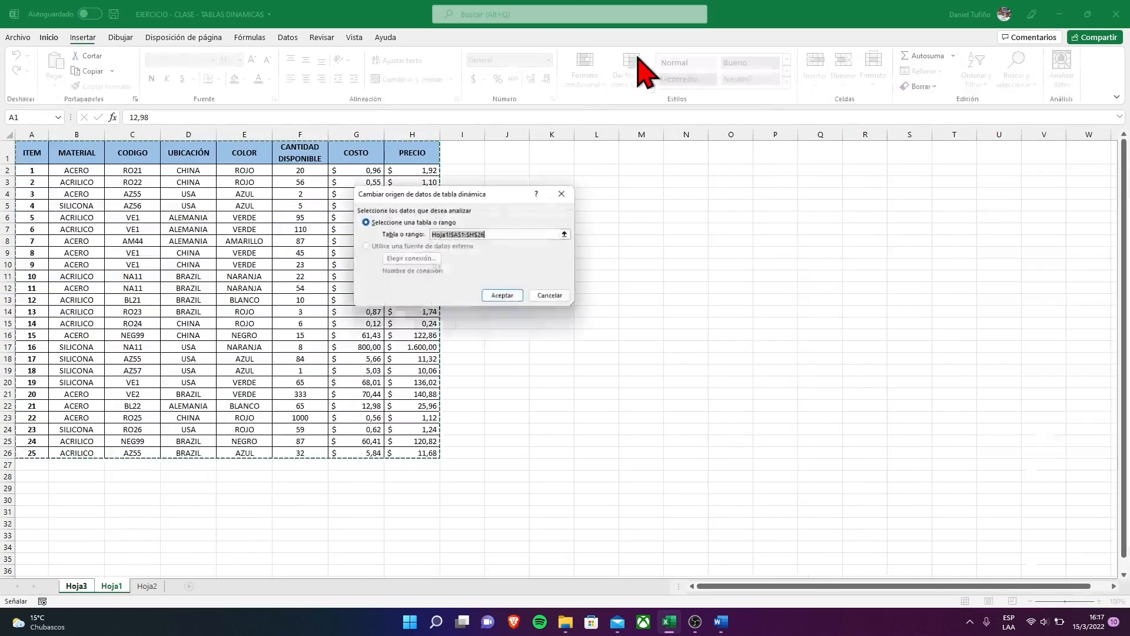
{"action": "left_click_drag", "start_coordinate": [521, 198], "coordinate": [686, 159]}
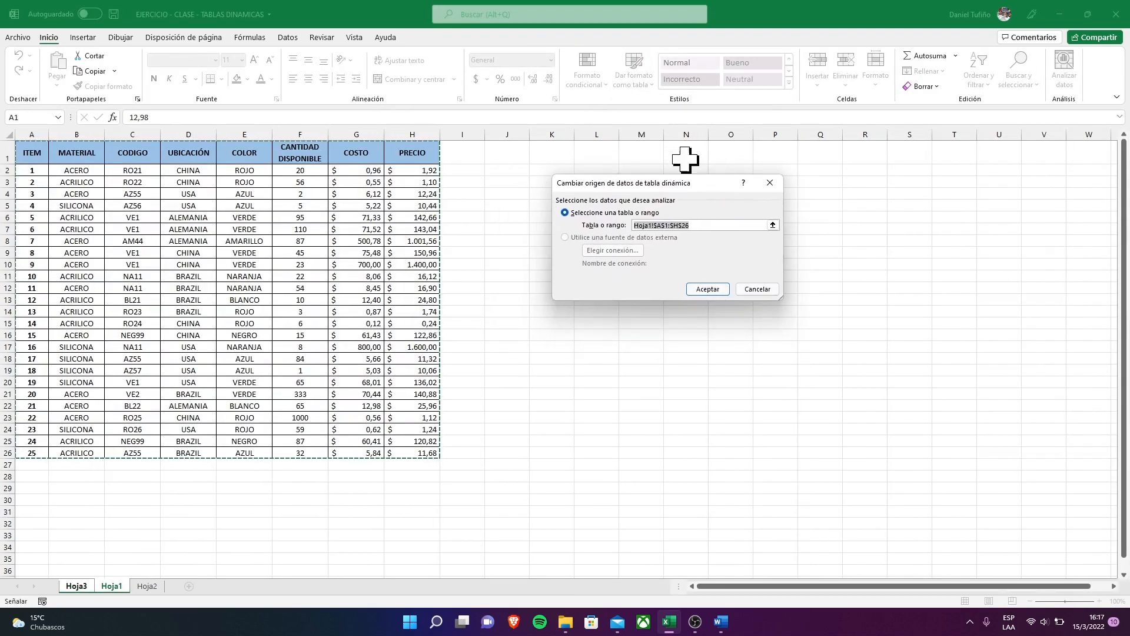
{"action": "left_click_drag", "start_coordinate": [33, 158], "coordinate": [468, 474]}
{"action": "left_click_drag", "start_coordinate": [28, 151], "coordinate": [423, 451]}
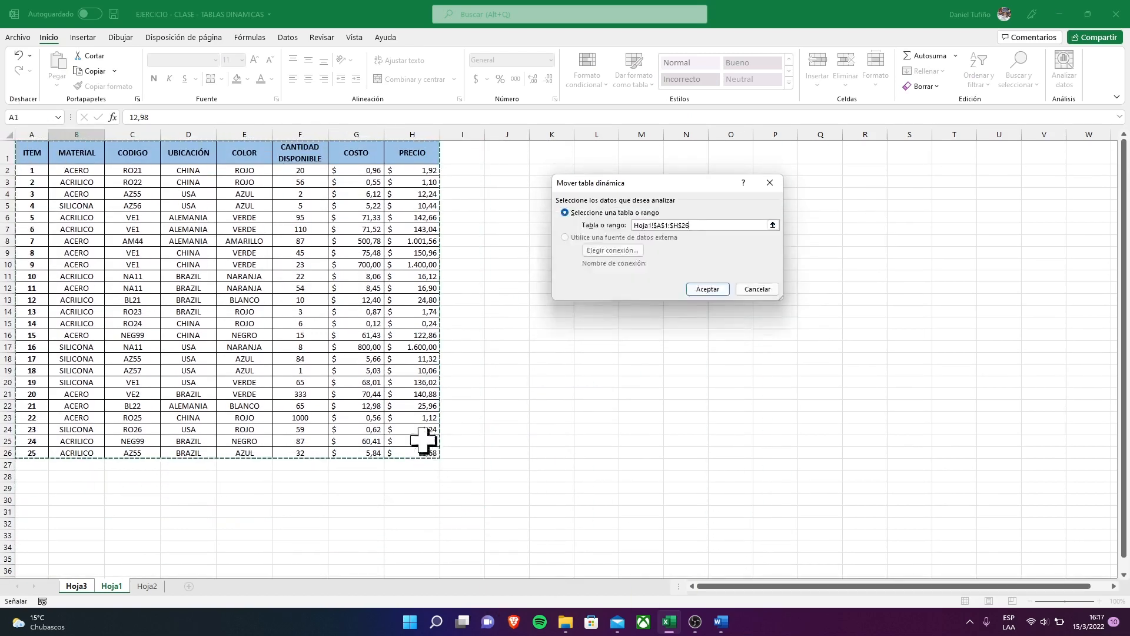
{"action": "left_click", "coordinate": [706, 289]}
- Try pivot table styles and apply the light blue one with thin blue header and total lines and unshaded group rows
{"action": "left_click", "coordinate": [231, 314]}
{"action": "left_click", "coordinate": [103, 231]}
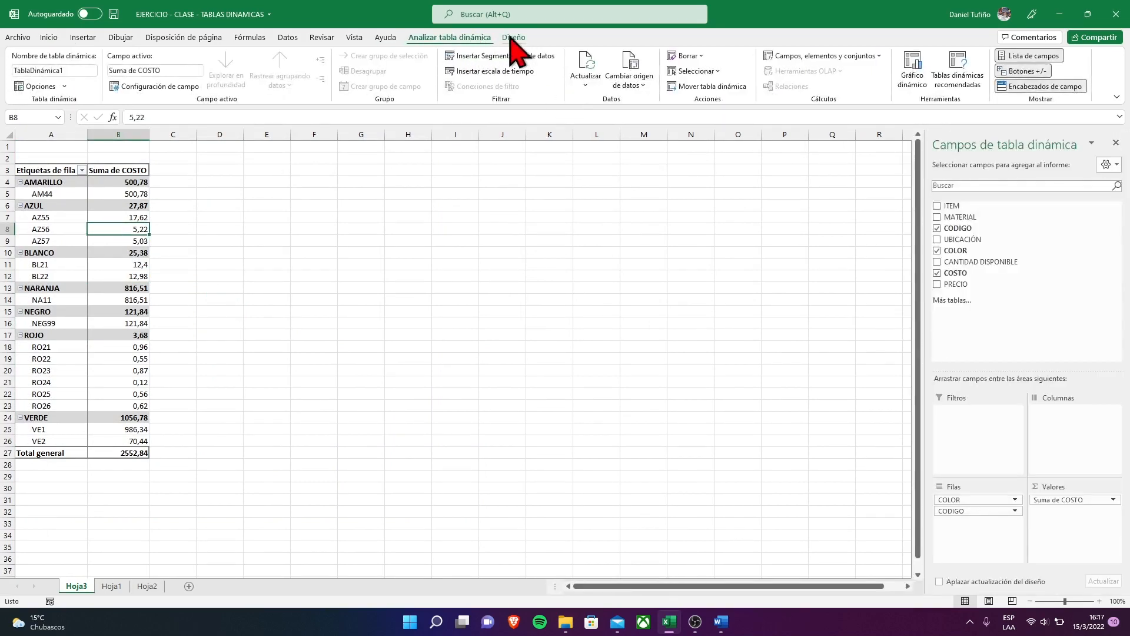
{"action": "left_click", "coordinate": [512, 37]}
{"action": "left_click", "coordinate": [629, 76]}
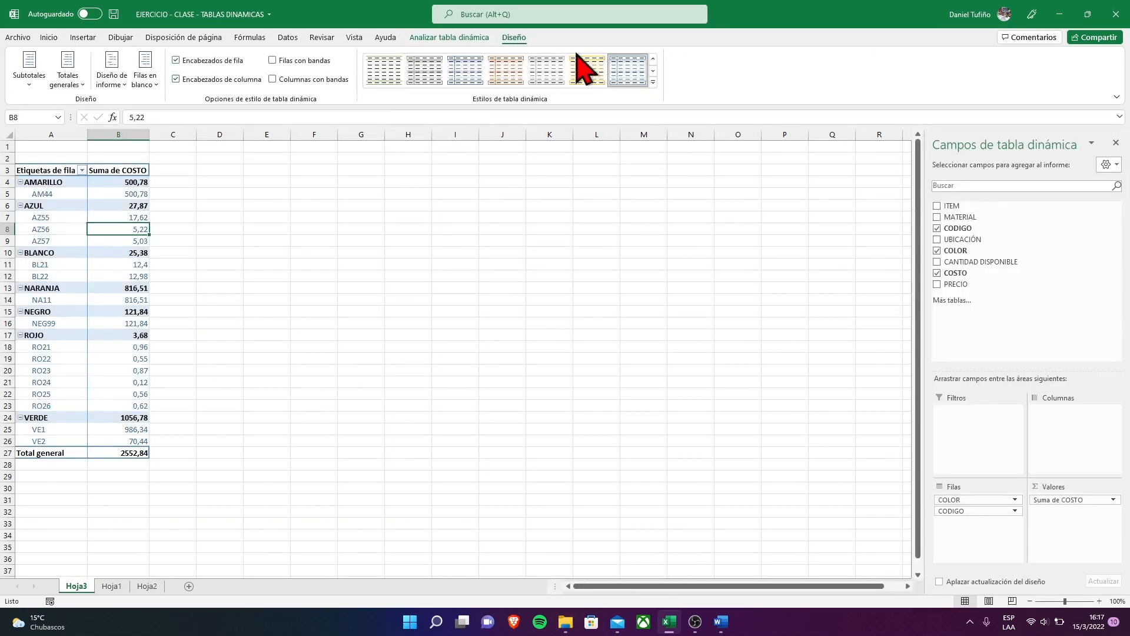
{"action": "scroll", "coordinate": [387, 82], "scroll_direction": "up", "scroll_amount": 5}
{"action": "scroll", "coordinate": [533, 61], "scroll_direction": "down", "scroll_amount": 2}
{"action": "left_click", "coordinate": [515, 38]}
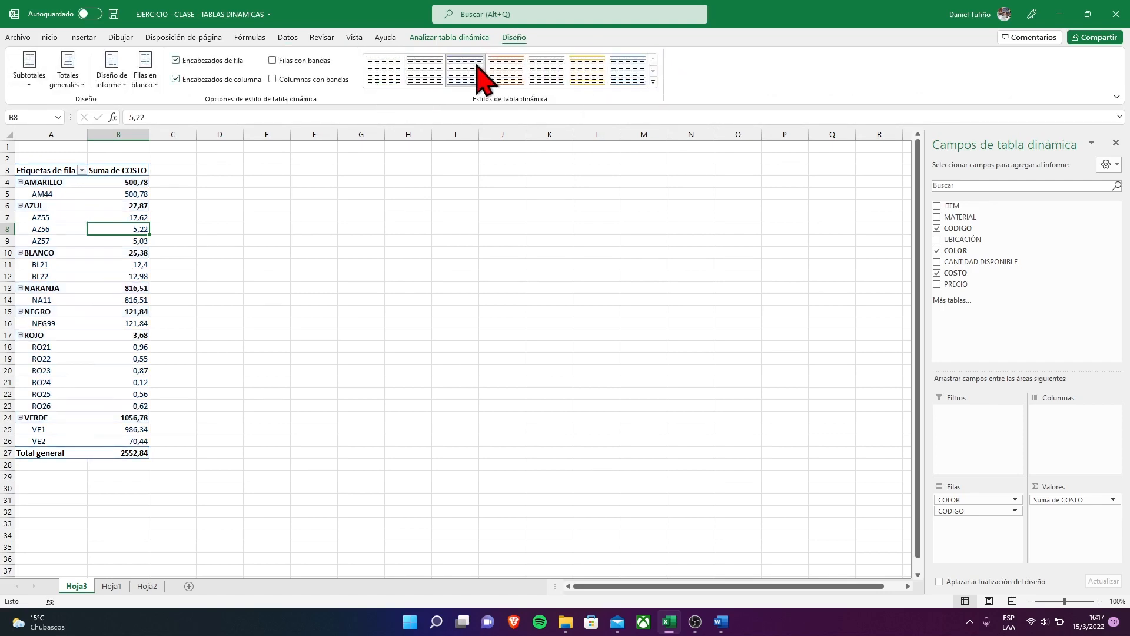
{"action": "left_click", "coordinate": [631, 79]}
{"action": "left_click", "coordinate": [302, 287]}
- Add the PRECIO field to the pivot table's values as a sum beside Suma de COSTO
{"action": "left_click", "coordinate": [97, 243]}
{"action": "left_click_drag", "start_coordinate": [952, 283], "coordinate": [1077, 518]}
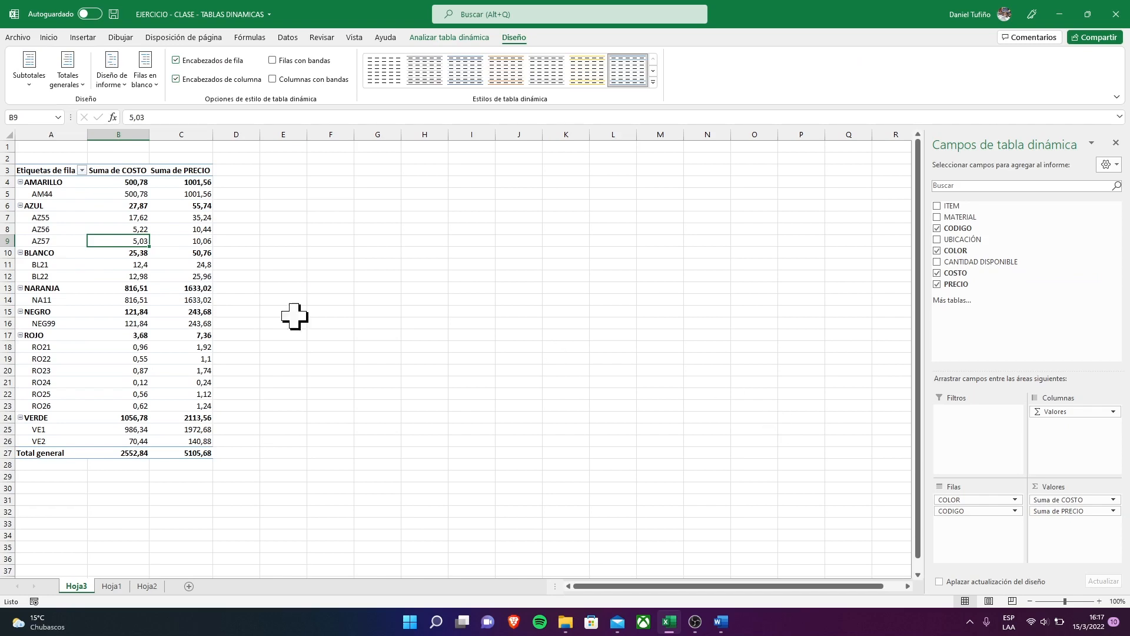
{"action": "left_click", "coordinate": [462, 39]}
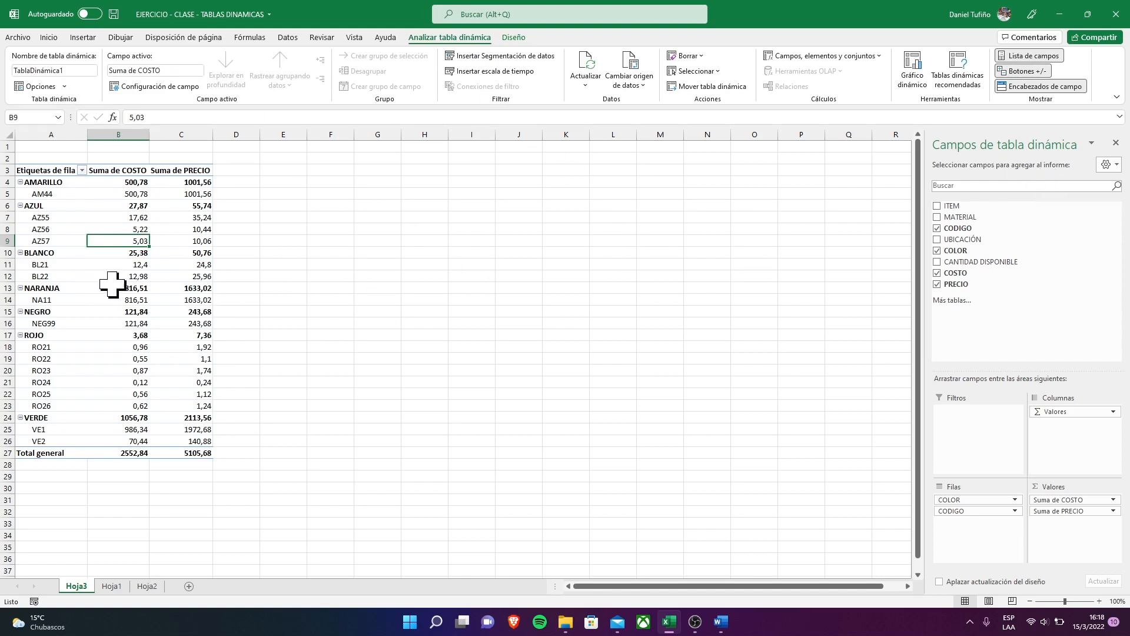
{"action": "left_click", "coordinate": [85, 219]}
{"action": "left_click", "coordinate": [186, 215]}
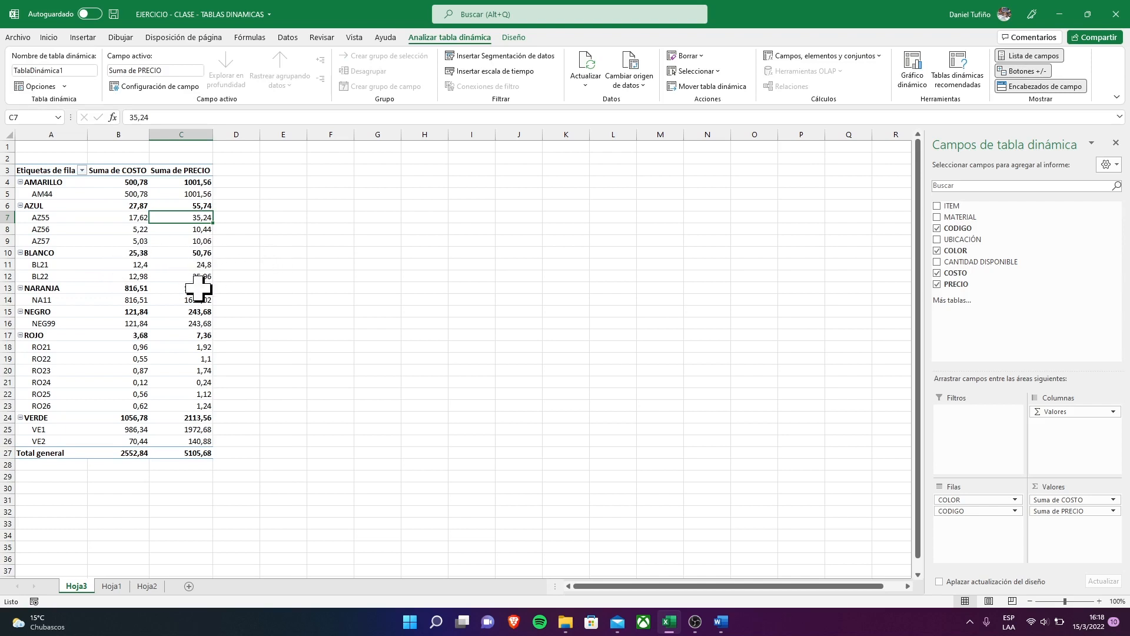
{"action": "left_click", "coordinate": [123, 287]}
- Start a calculated field for the pivot table and name it PRECI + IVA
{"action": "left_click", "coordinate": [194, 194]}
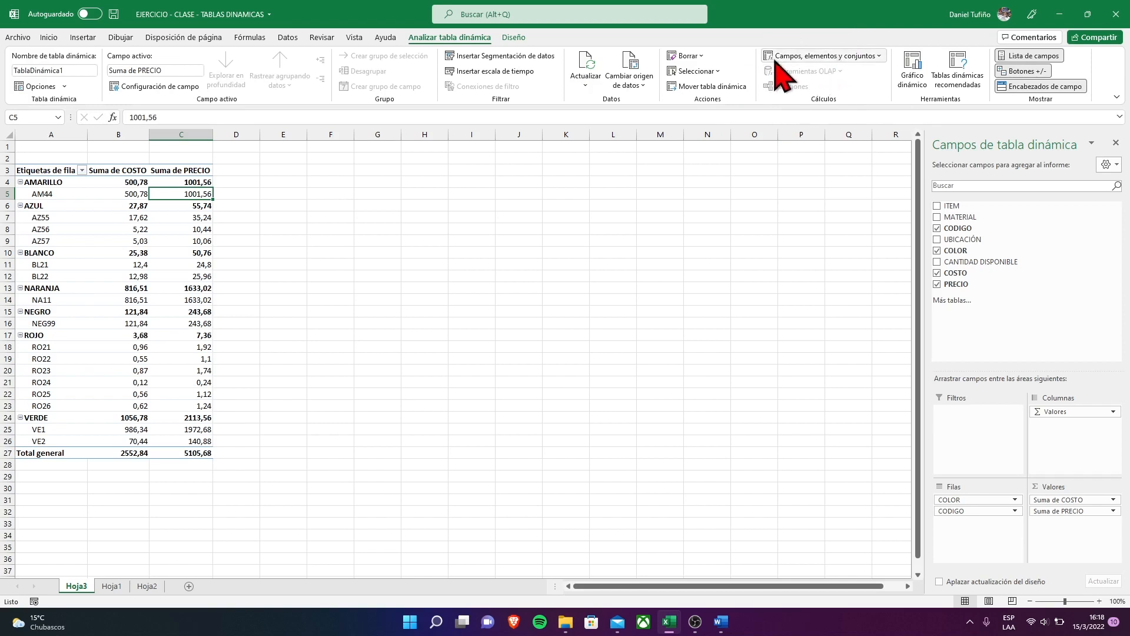
{"action": "left_click", "coordinate": [872, 54]}
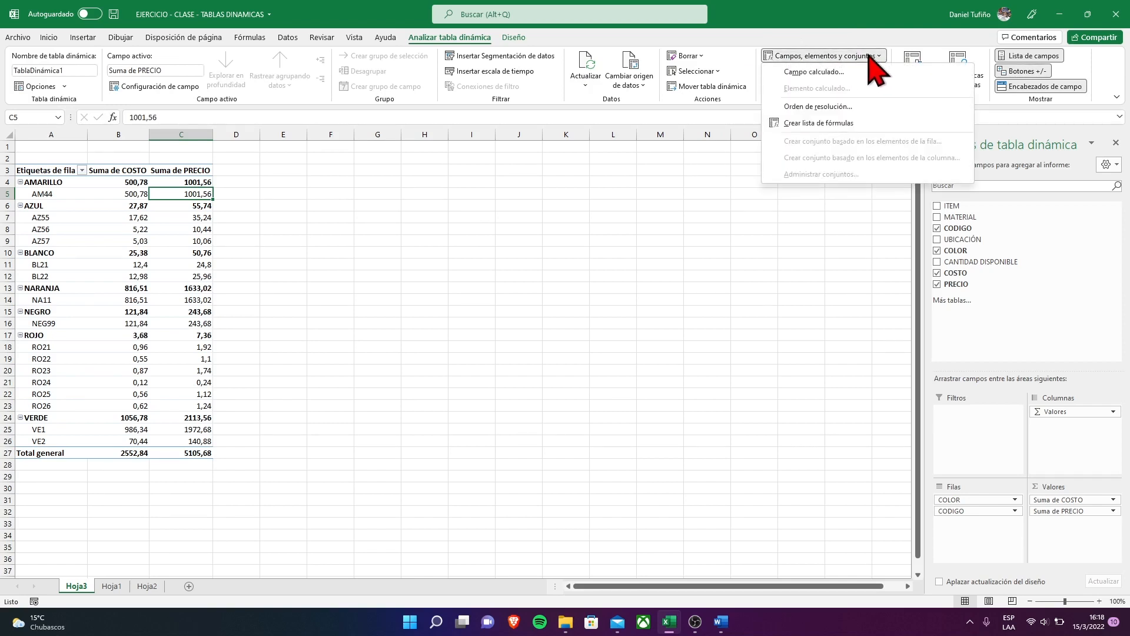
{"action": "left_click", "coordinate": [816, 72]}
{"action": "left_click_drag", "start_coordinate": [671, 154], "coordinate": [454, 160]}
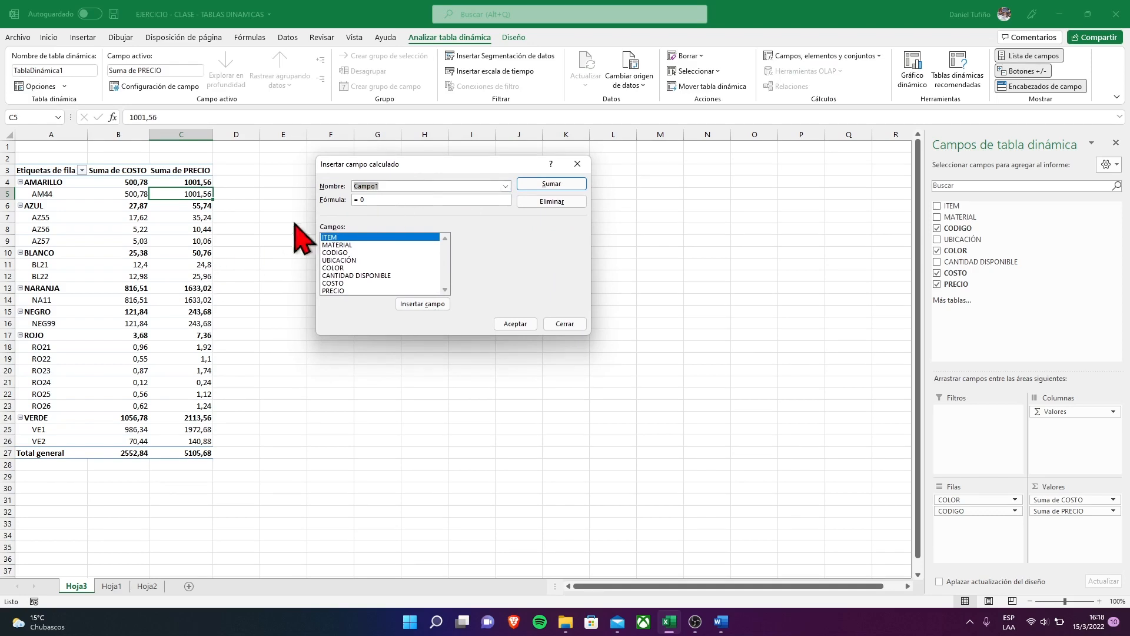
{"action": "left_click", "coordinate": [394, 187]}
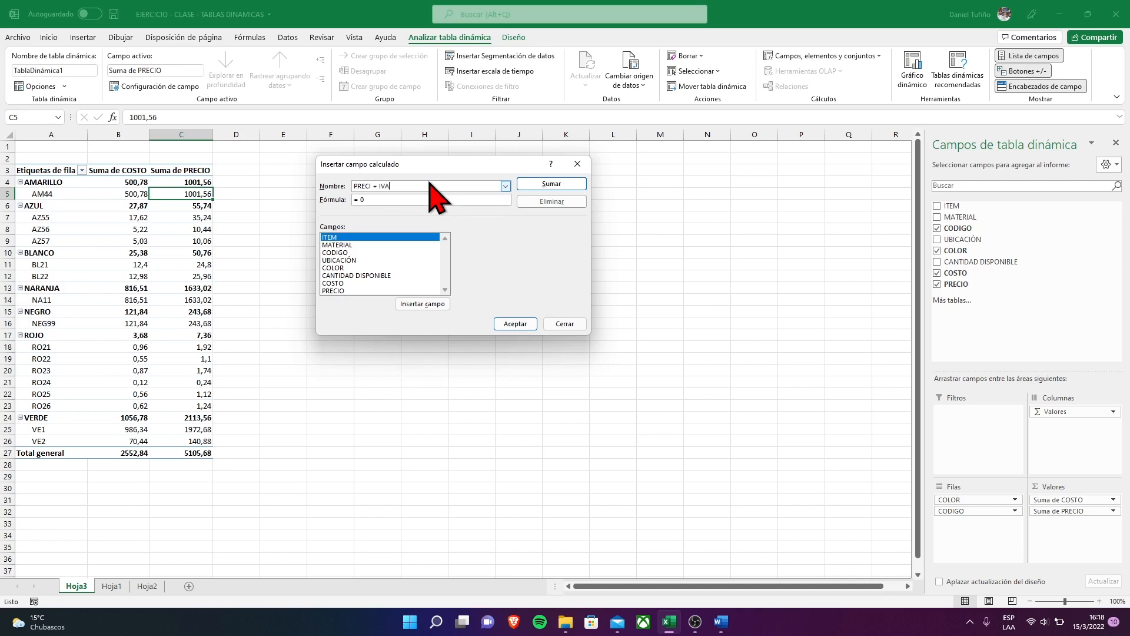
- Enter the formula = PRECIO+(PRECIO*0,12) for the calculated field and add it to the pivot table
{"action": "left_click", "coordinate": [378, 199]}
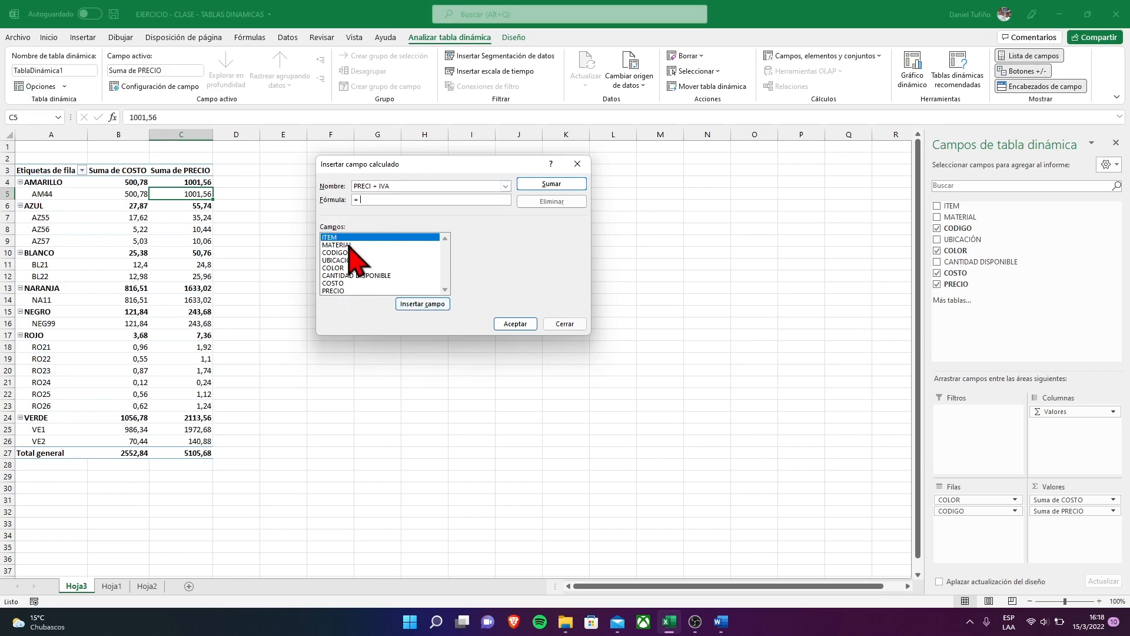
{"action": "left_click", "coordinate": [338, 290]}
{"action": "left_click", "coordinate": [422, 304]}
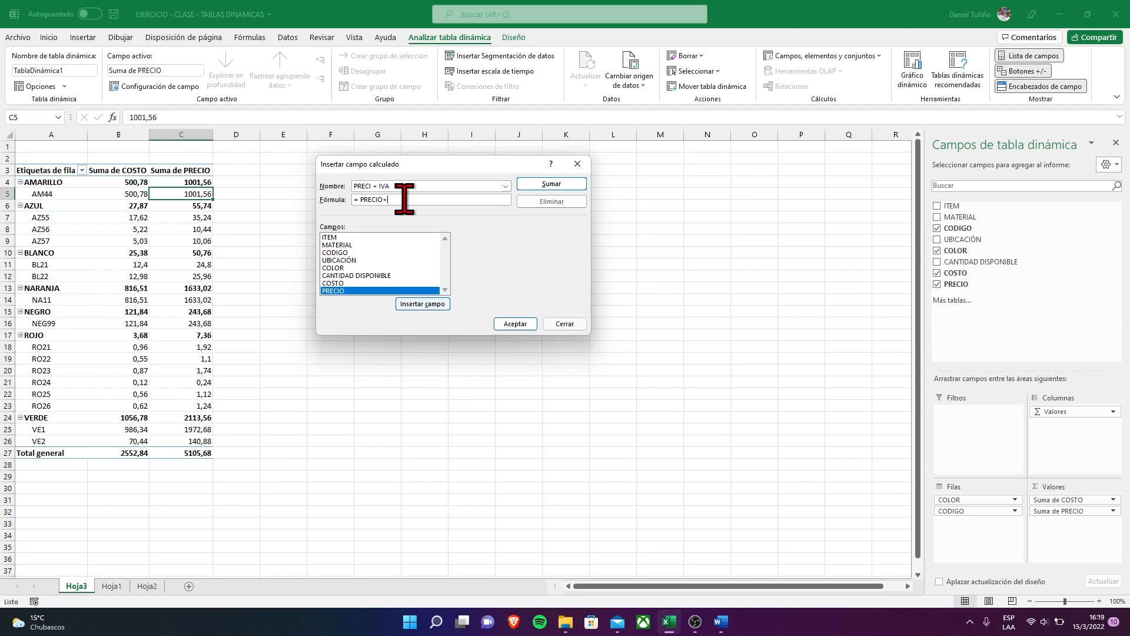
{"action": "left_click", "coordinate": [412, 304]}
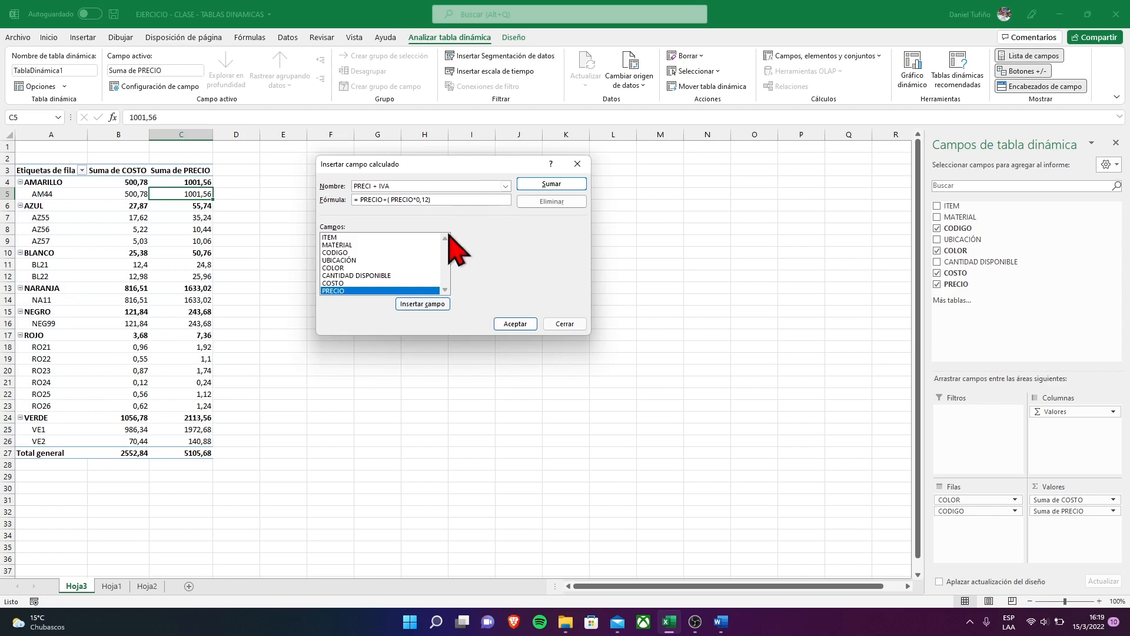
{"action": "left_click", "coordinate": [515, 324]}
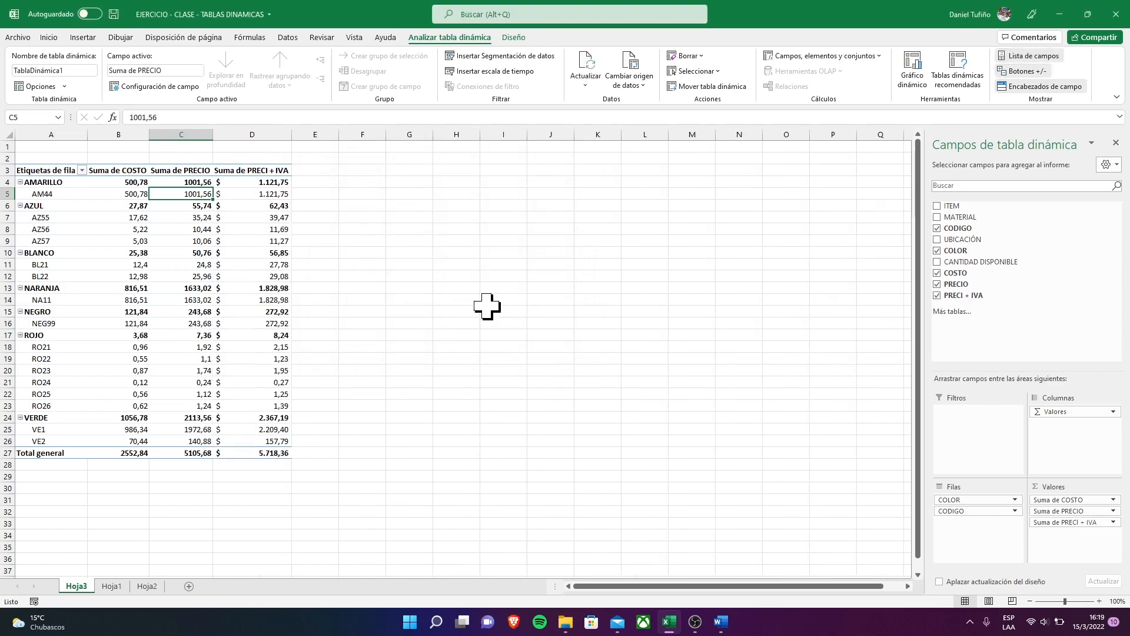
{"action": "left_click", "coordinate": [258, 205]}
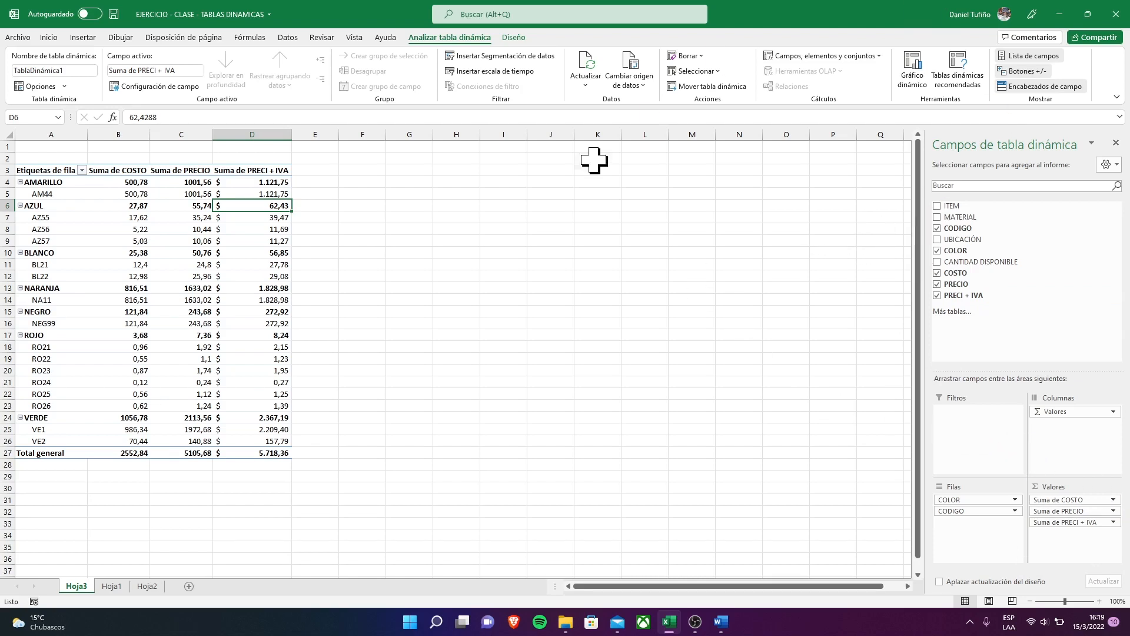
- Collapse the CODIGO rows under all COLOR groups and expand the whole field again
{"action": "left_click", "coordinate": [38, 229]}
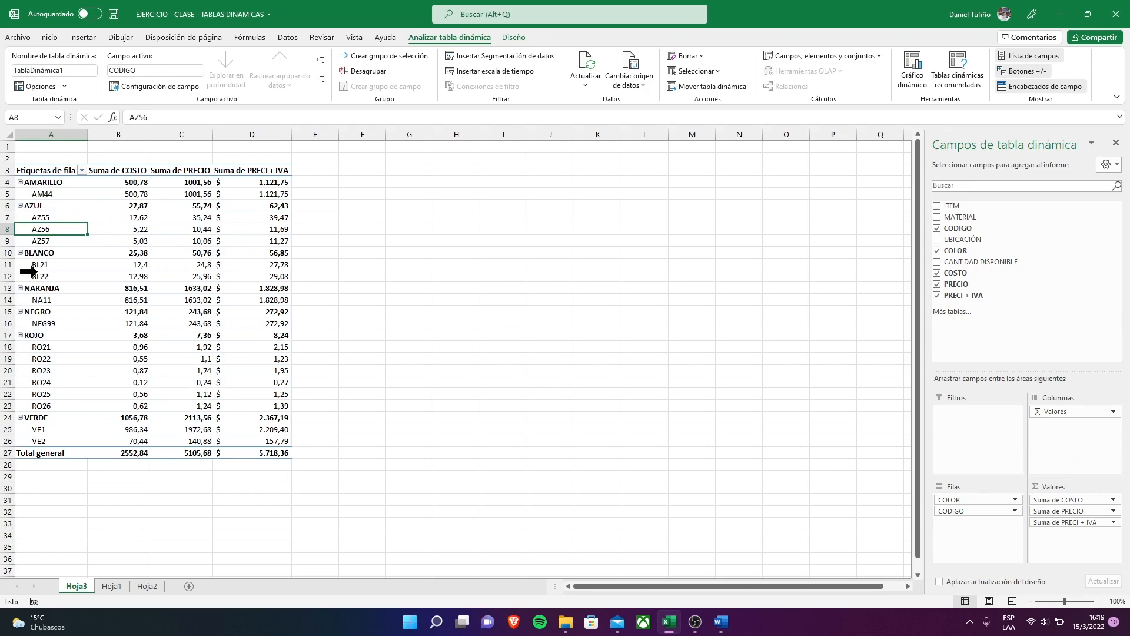
{"action": "left_click", "coordinate": [63, 296]}
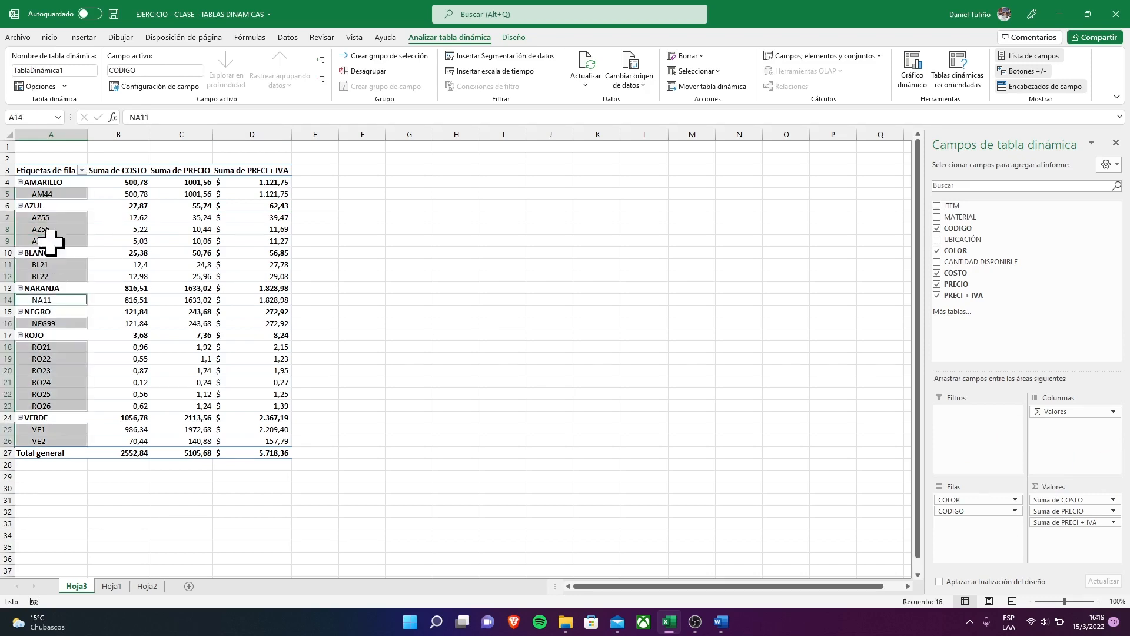
{"action": "left_click", "coordinate": [61, 219]}
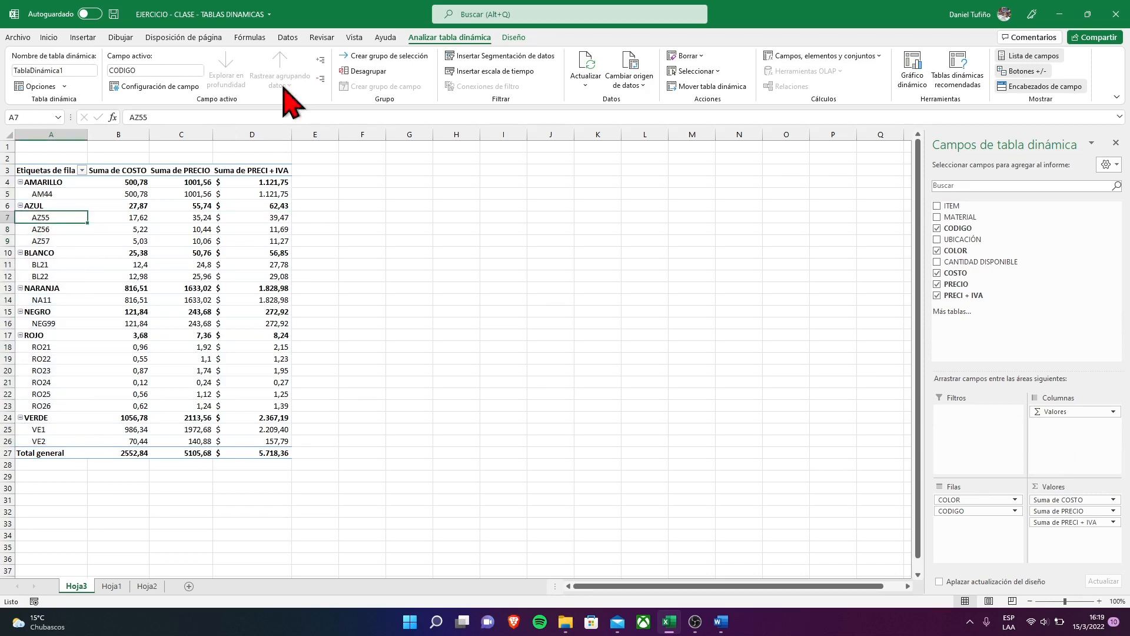
{"action": "left_click", "coordinate": [321, 79]}
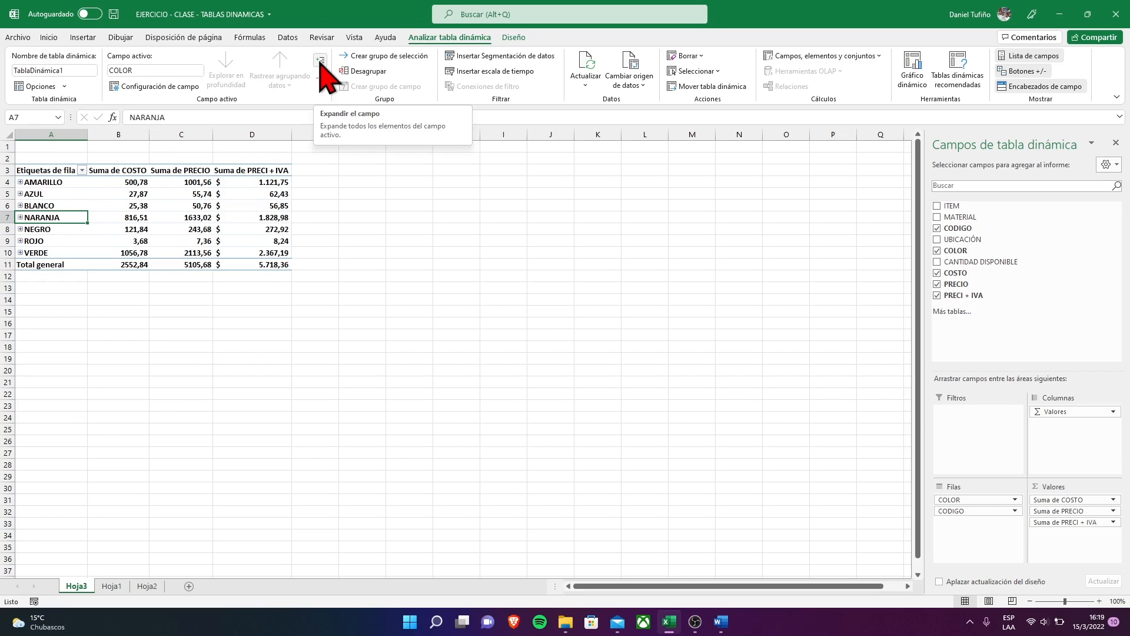
{"action": "left_click", "coordinate": [321, 59]}
{"action": "left_click", "coordinate": [82, 241]}
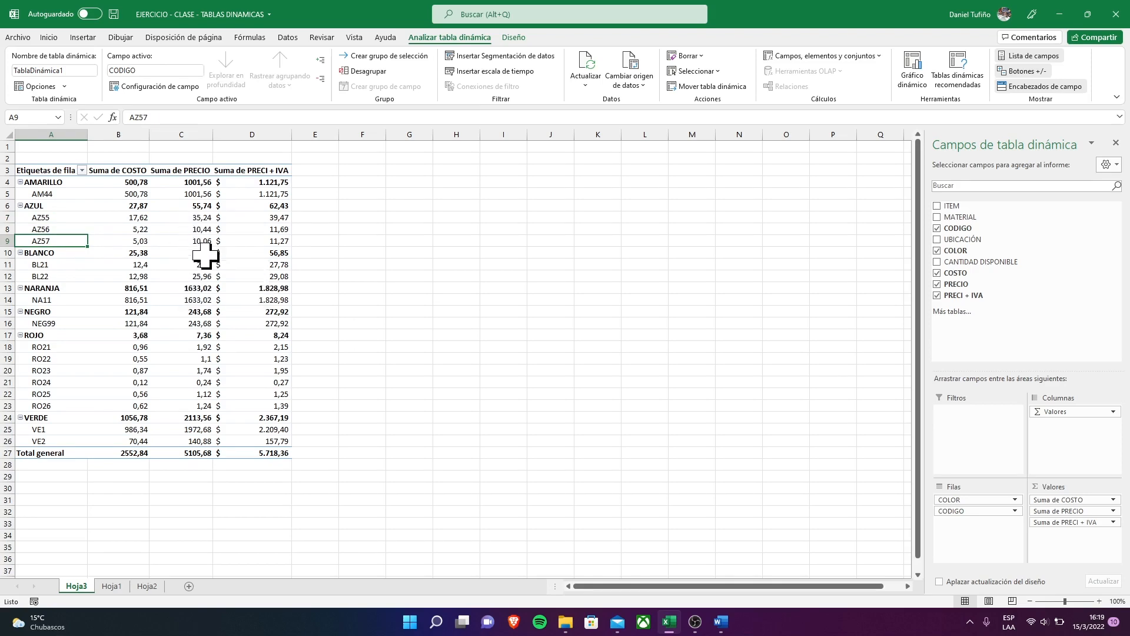
{"action": "mouse_move", "coordinate": [249, 229]}
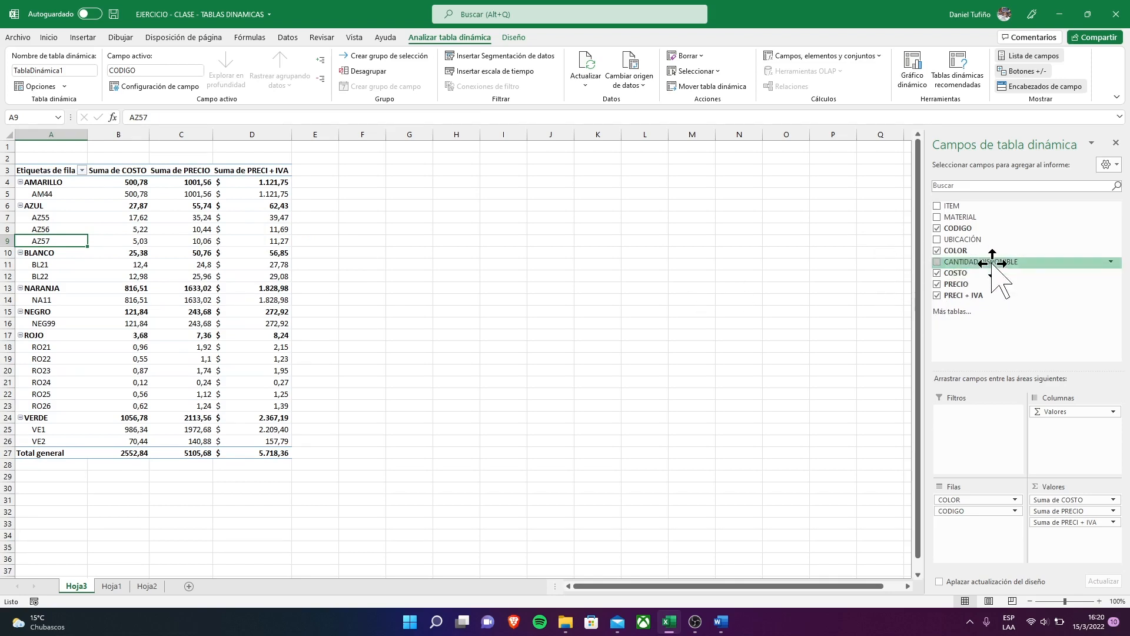
{"action": "left_click_drag", "start_coordinate": [1025, 253], "coordinate": [749, 252]}
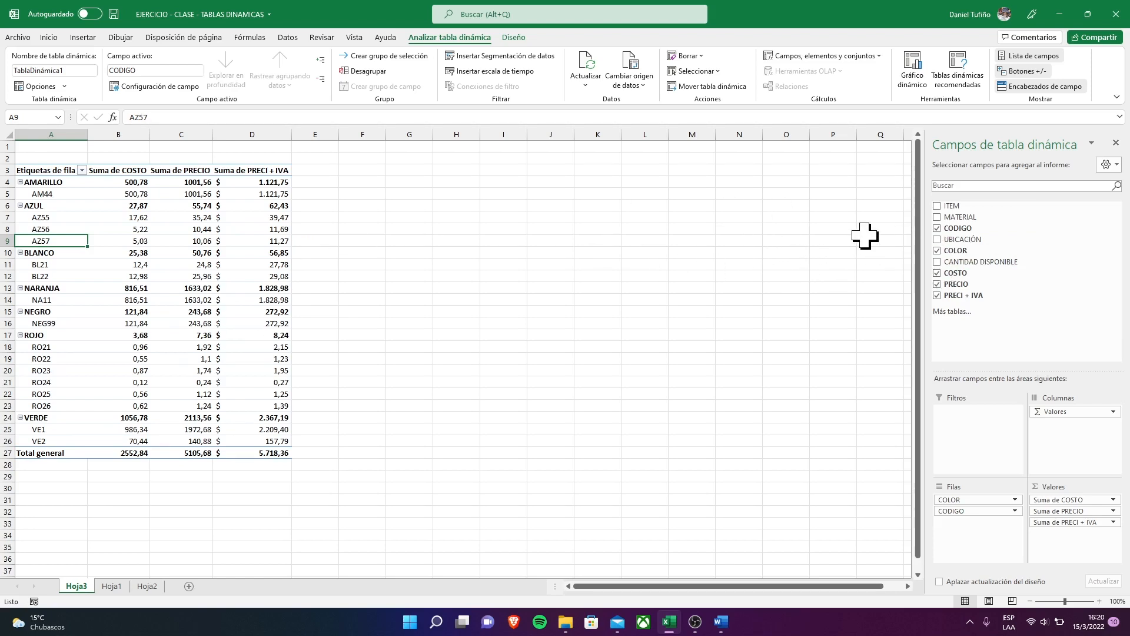
{"action": "left_click", "coordinate": [175, 239]}
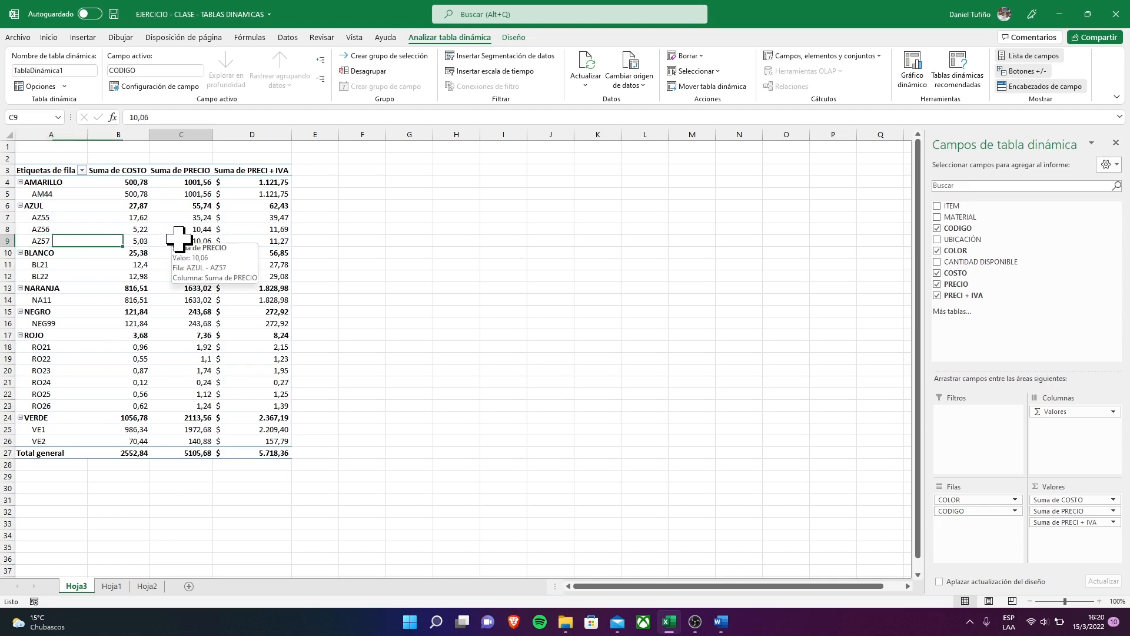
{"action": "left_click", "coordinate": [114, 231]}
- Start a pivot chart from the pivot table and preview the line, pie, scatter, radar, waterfall and map types
{"action": "left_click", "coordinate": [203, 241]}
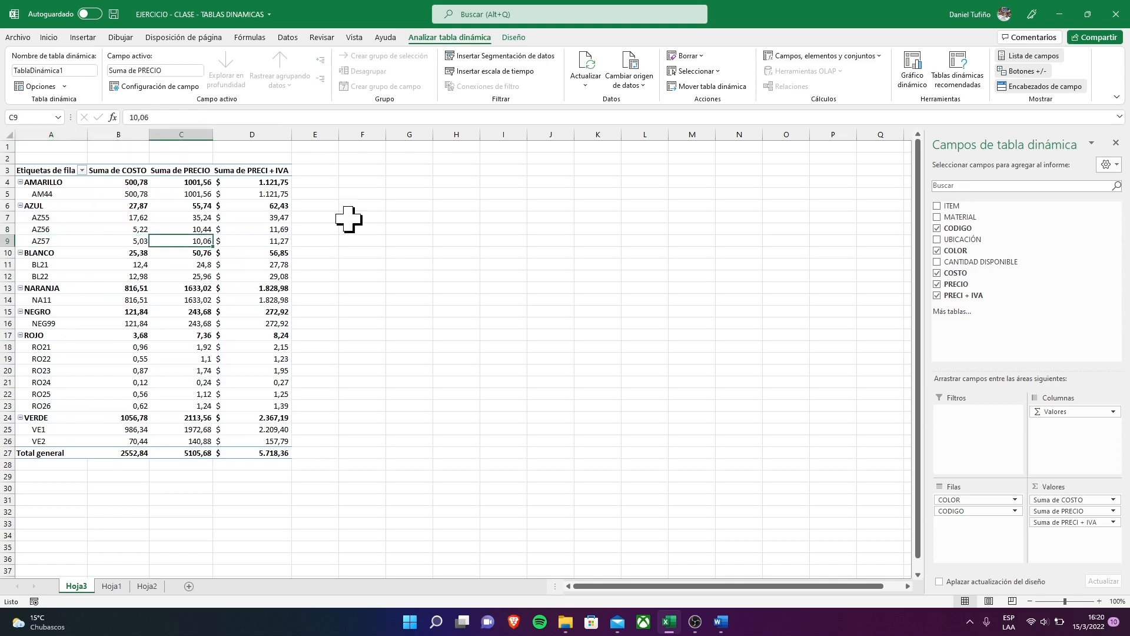
{"action": "left_click", "coordinate": [919, 77]}
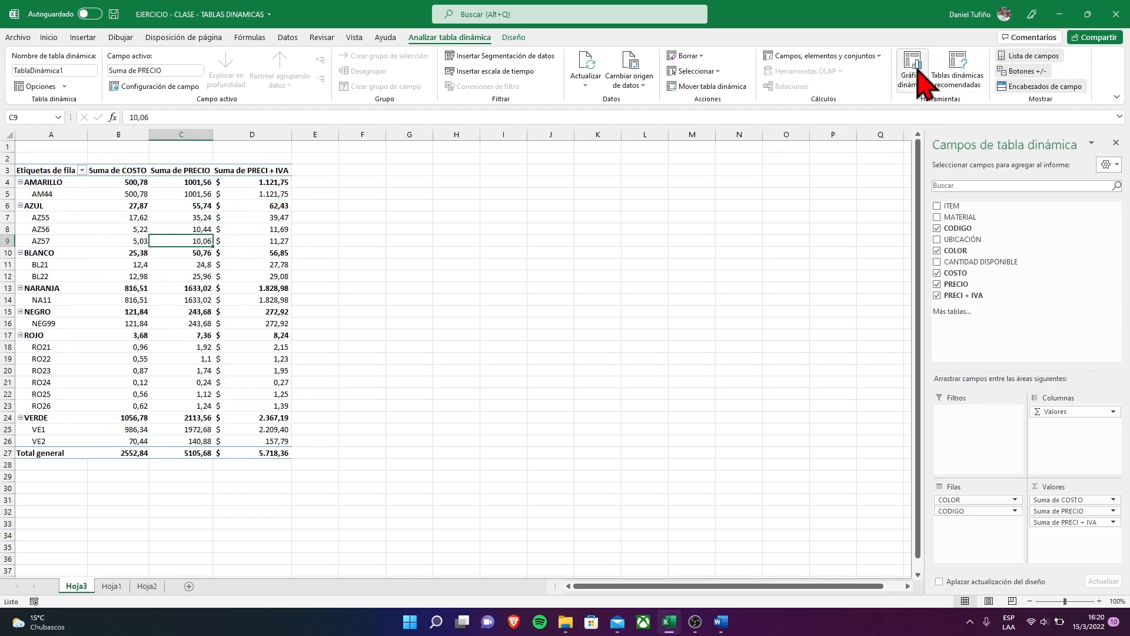
{"action": "mouse_move", "coordinate": [607, 135]}
{"action": "left_mouse_down"}
{"action": "mouse_move", "coordinate": [628, 139]}
{"action": "mouse_move", "coordinate": [622, 131]}
{"action": "left_mouse_up"}
{"action": "mouse_move", "coordinate": [596, 228]}
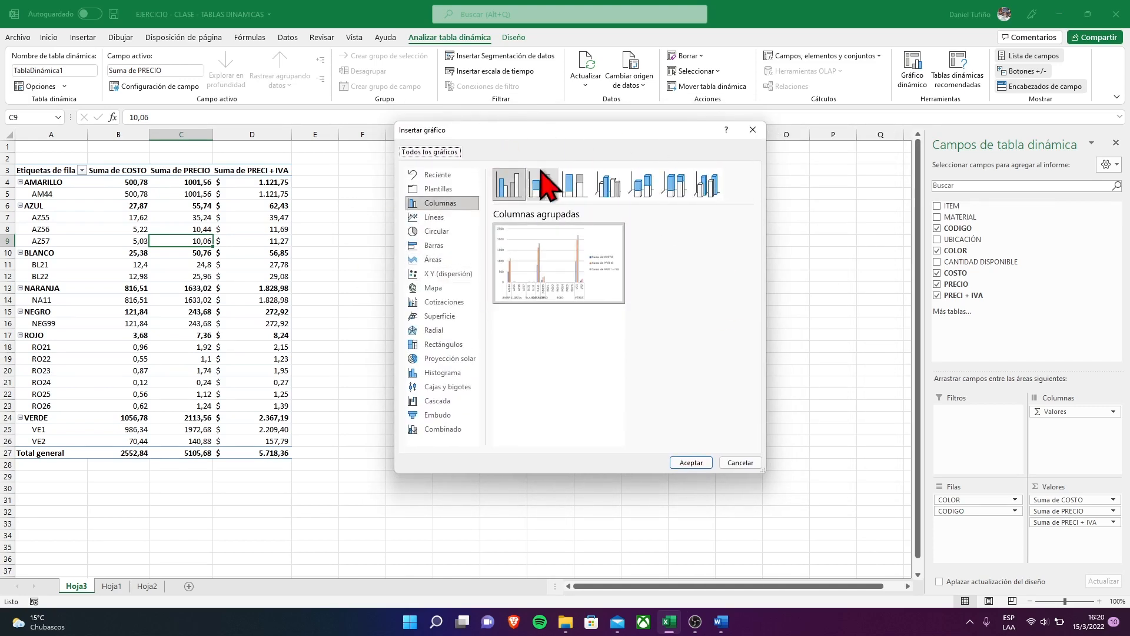
{"action": "left_click", "coordinate": [458, 217]}
{"action": "left_click", "coordinate": [441, 232]}
{"action": "left_click", "coordinate": [444, 274]}
{"action": "left_click", "coordinate": [446, 331]}
{"action": "left_click", "coordinate": [445, 401]}
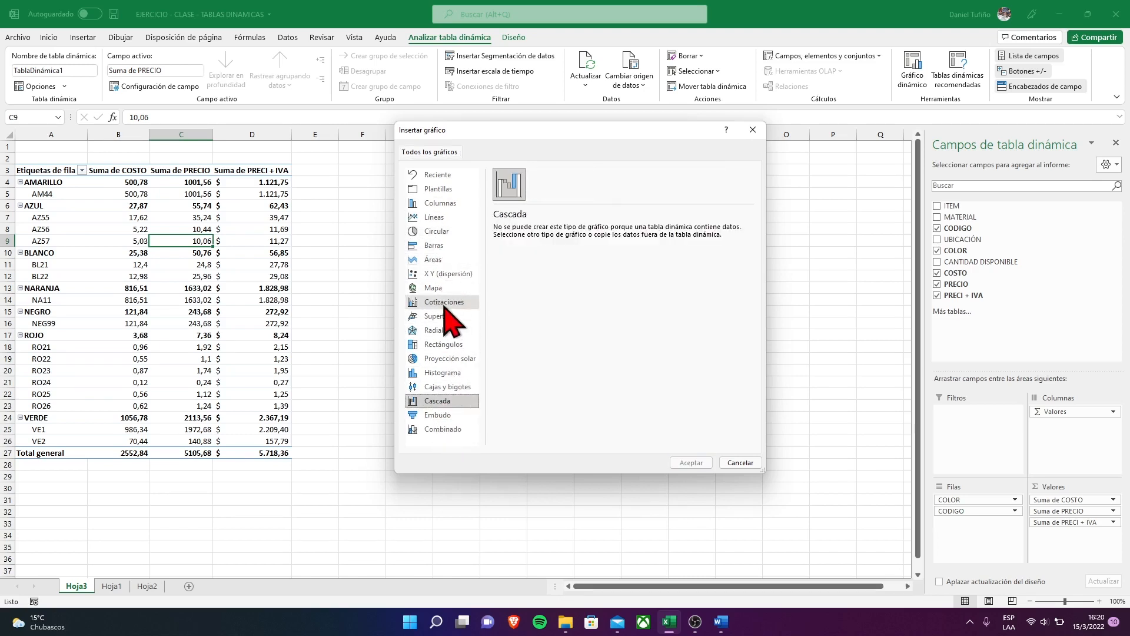
{"action": "left_click", "coordinate": [448, 287]}
{"action": "left_click", "coordinate": [454, 232]}
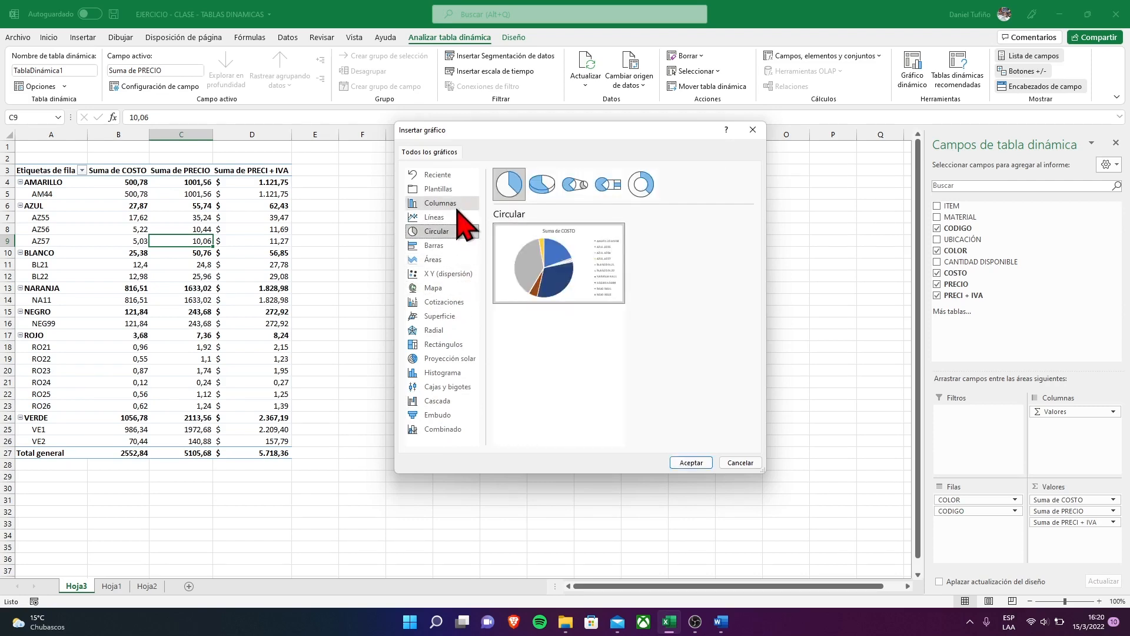
- Insert a clustered column pivot chart and enlarge it to about 12,21 cm high by 19,74 cm wide beside the pivot table
{"action": "left_click", "coordinate": [458, 206]}
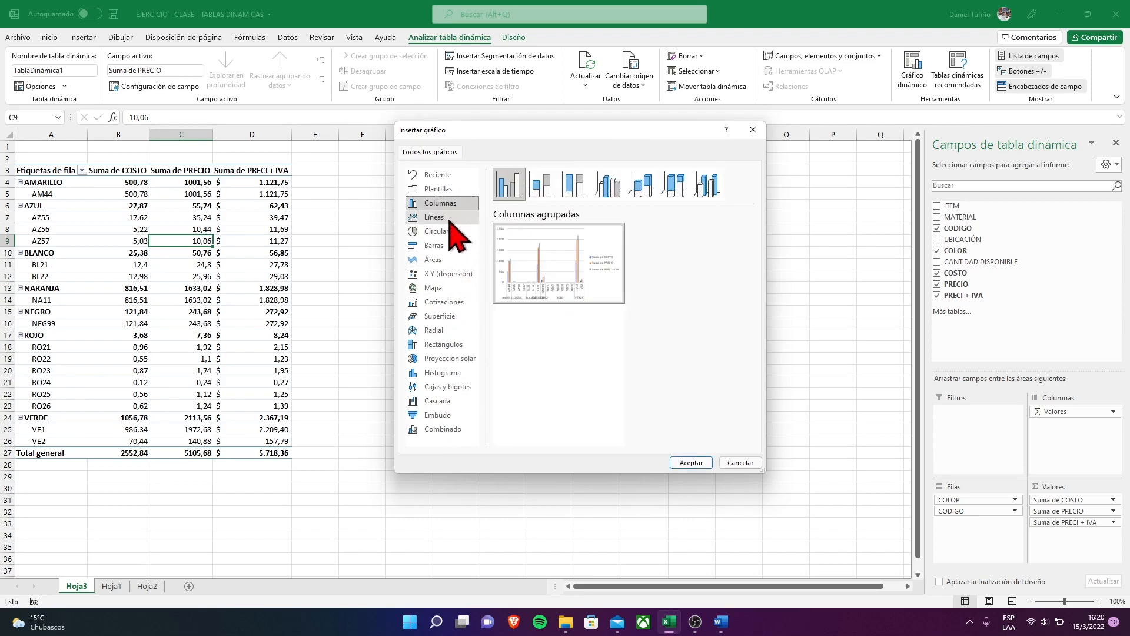
{"action": "left_click", "coordinate": [434, 218]}
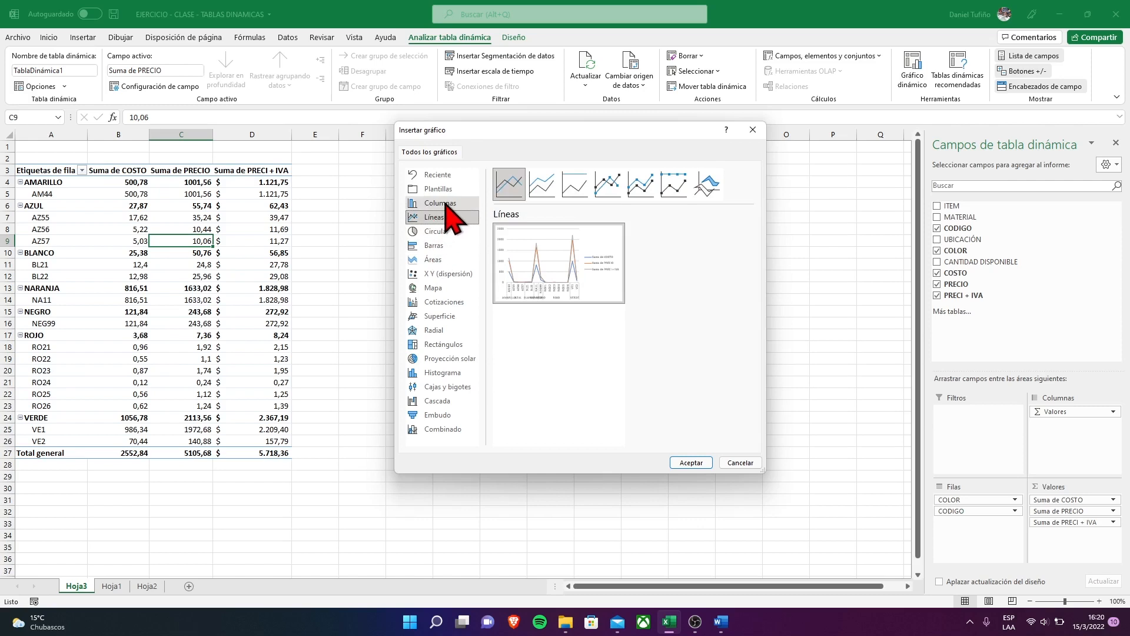
{"action": "left_click", "coordinate": [445, 203]}
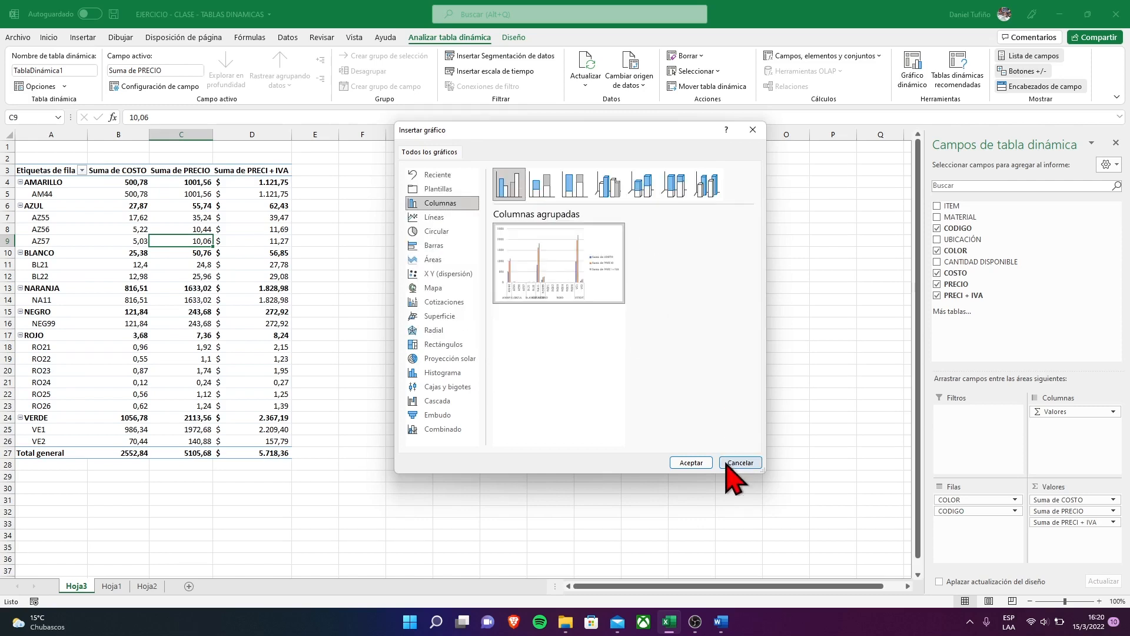
{"action": "left_click", "coordinate": [691, 463]}
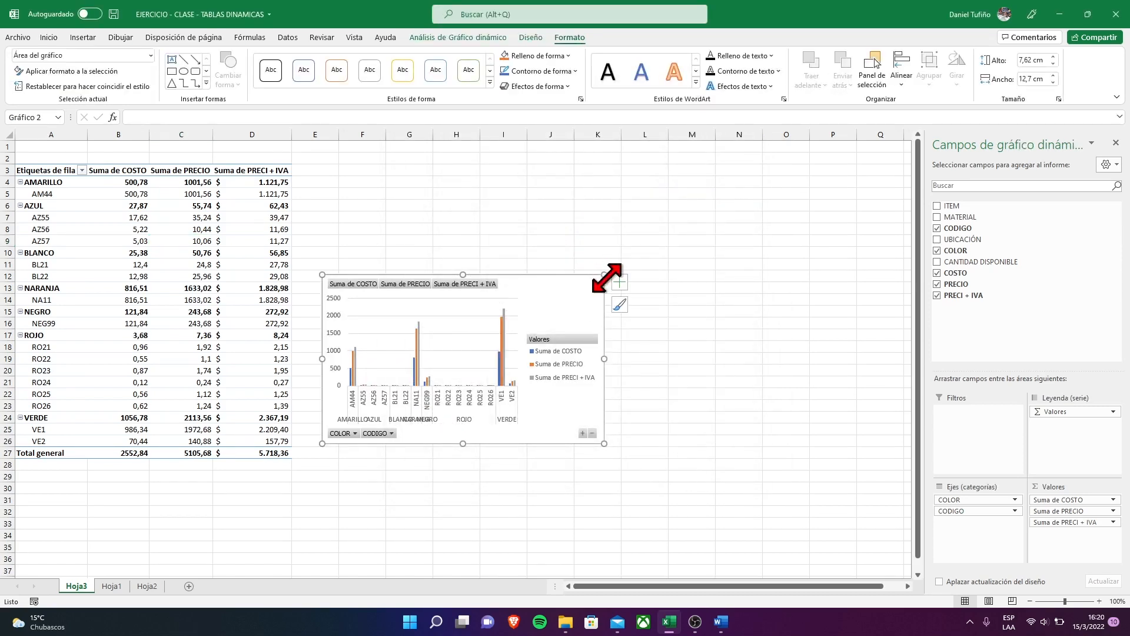
{"action": "left_click_drag", "start_coordinate": [604, 275], "coordinate": [748, 181]}
{"action": "left_click_drag", "start_coordinate": [676, 192], "coordinate": [773, 214]}
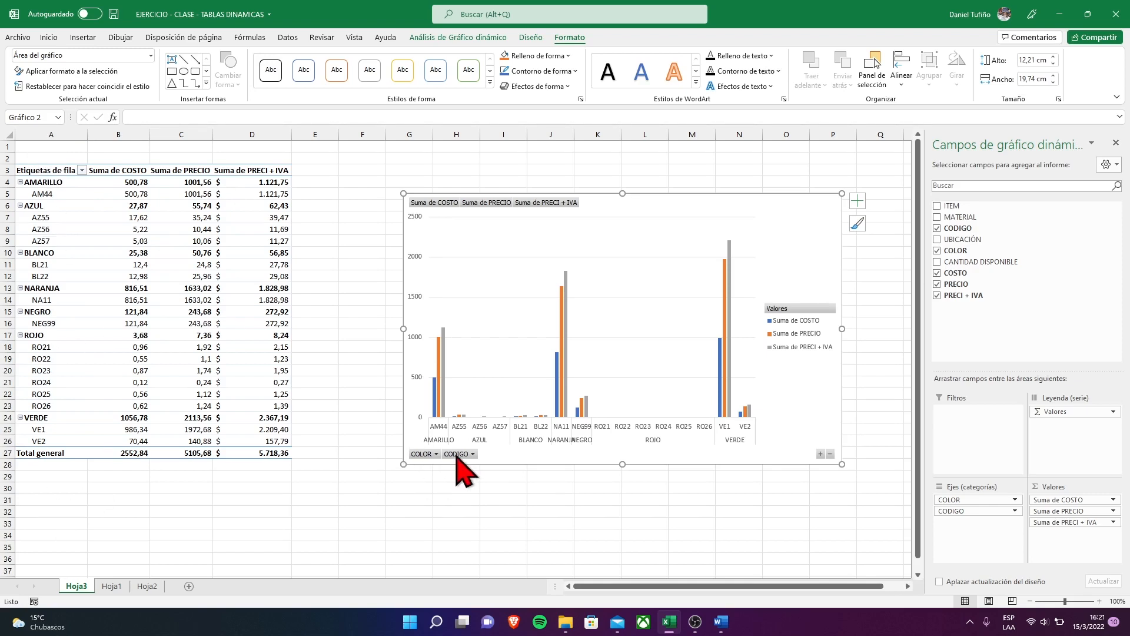
- Filter the pivot chart's COLOR field to show only ROJO
{"action": "left_click", "coordinate": [435, 454]}
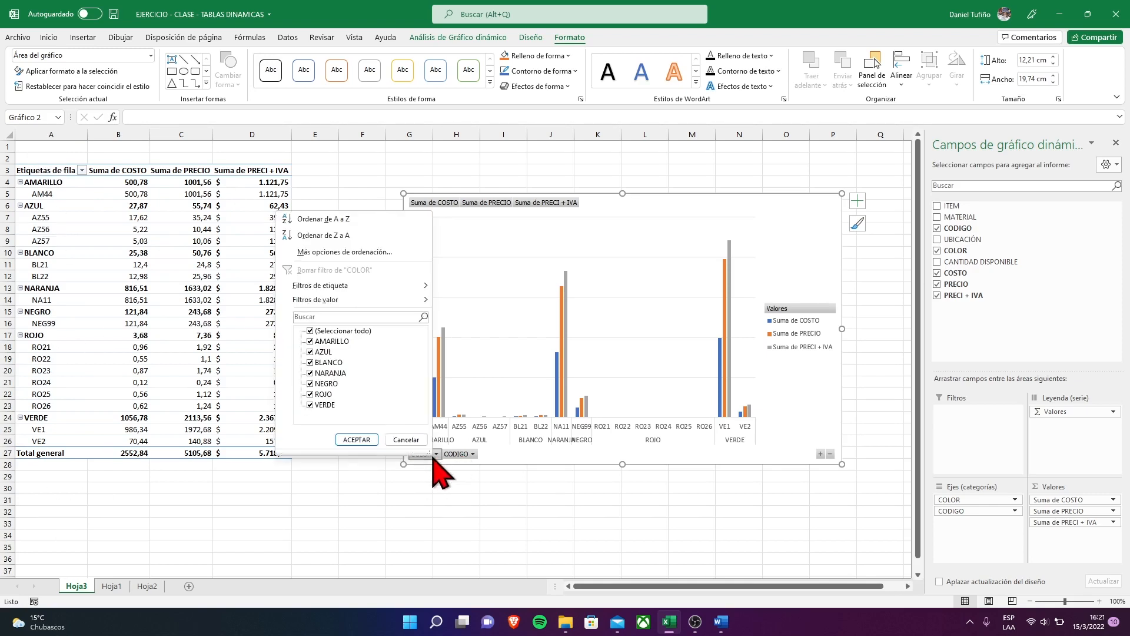
{"action": "left_click", "coordinate": [310, 331]}
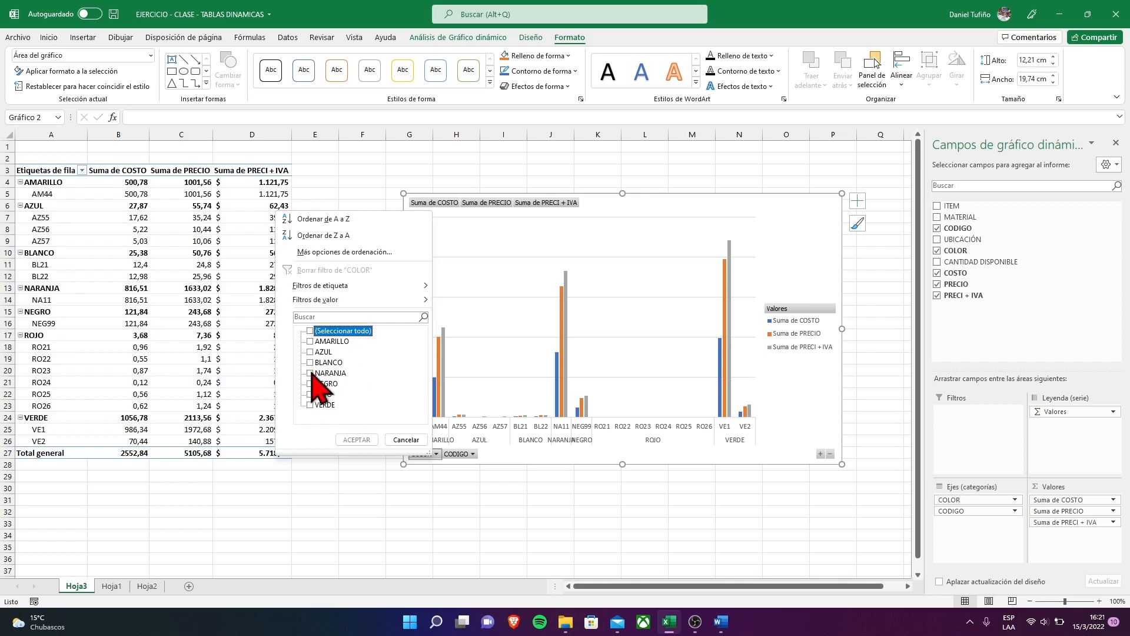
{"action": "left_click", "coordinate": [310, 394]}
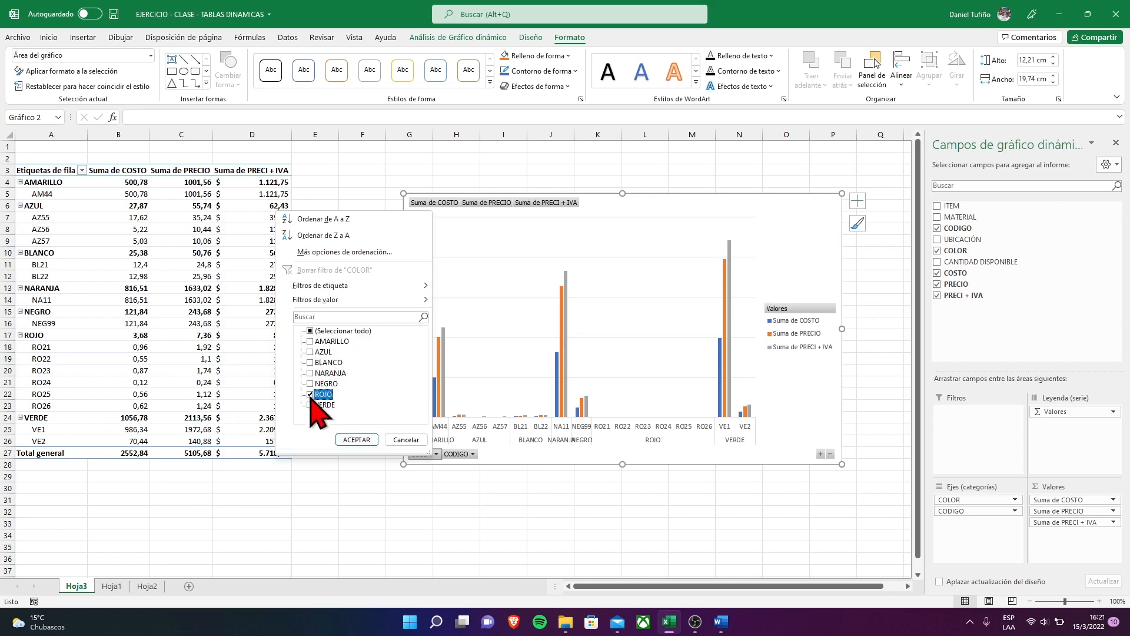
{"action": "left_click", "coordinate": [357, 441]}
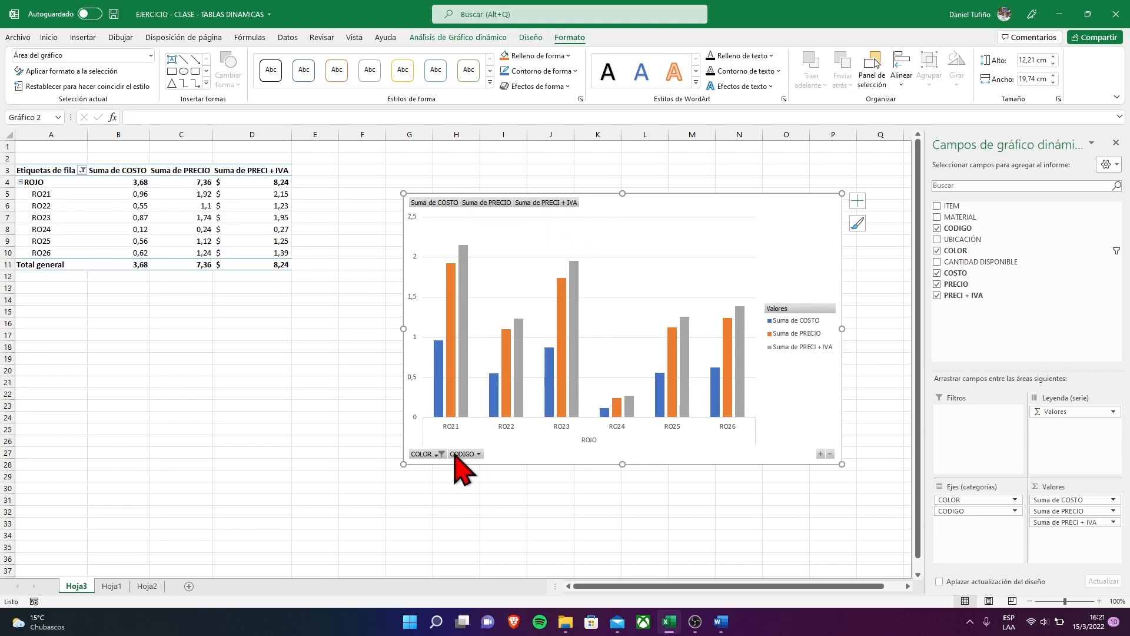
- Filter the pivot chart's CODIGO field to show only RO23
{"action": "left_click", "coordinate": [479, 454]}
{"action": "left_click", "coordinate": [357, 332]}
{"action": "scroll", "coordinate": [377, 359], "scroll_direction": "down", "scroll_amount": 3}
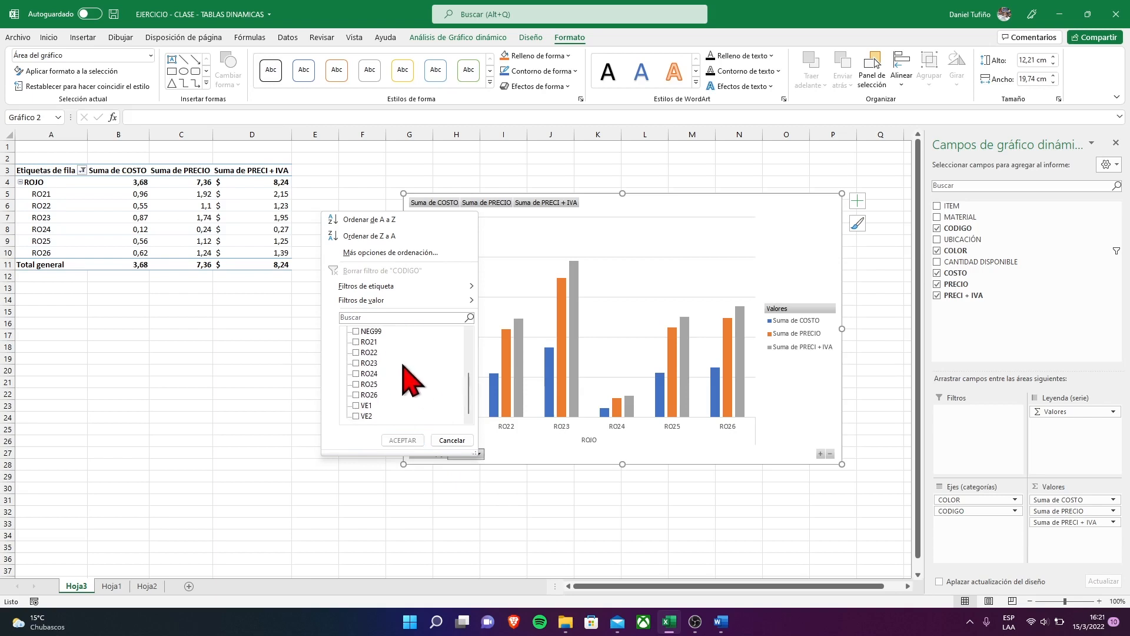
{"action": "left_click", "coordinate": [356, 363]}
{"action": "left_click", "coordinate": [403, 441]}
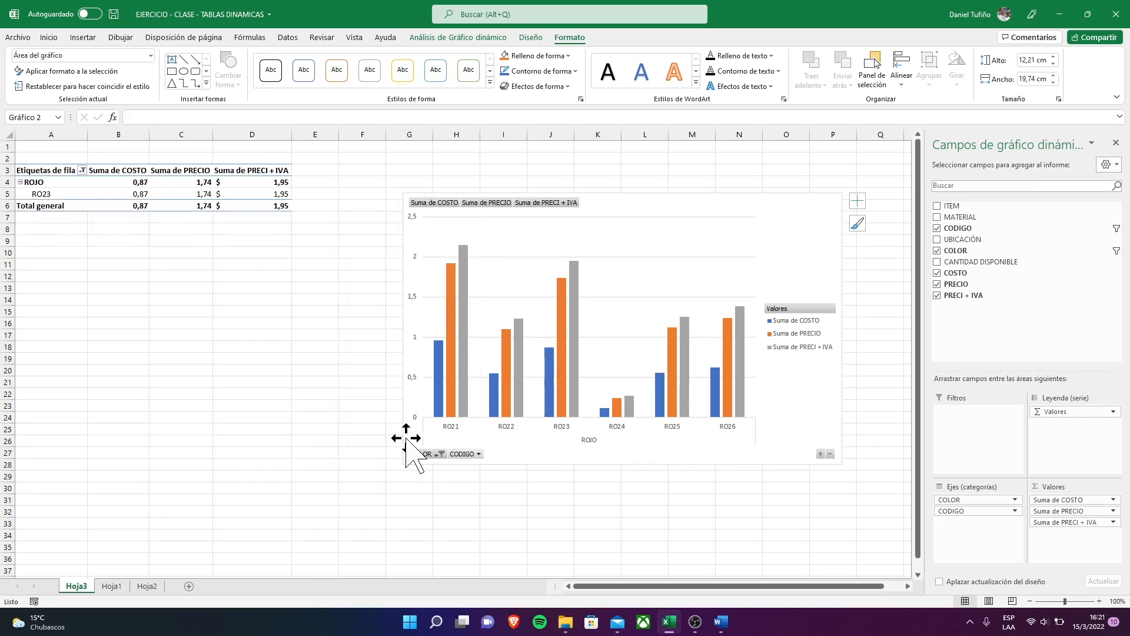
- Select all items again in the pivot chart's CODIGO filter
{"action": "left_click", "coordinate": [480, 455]}
{"action": "left_click", "coordinate": [360, 329]}
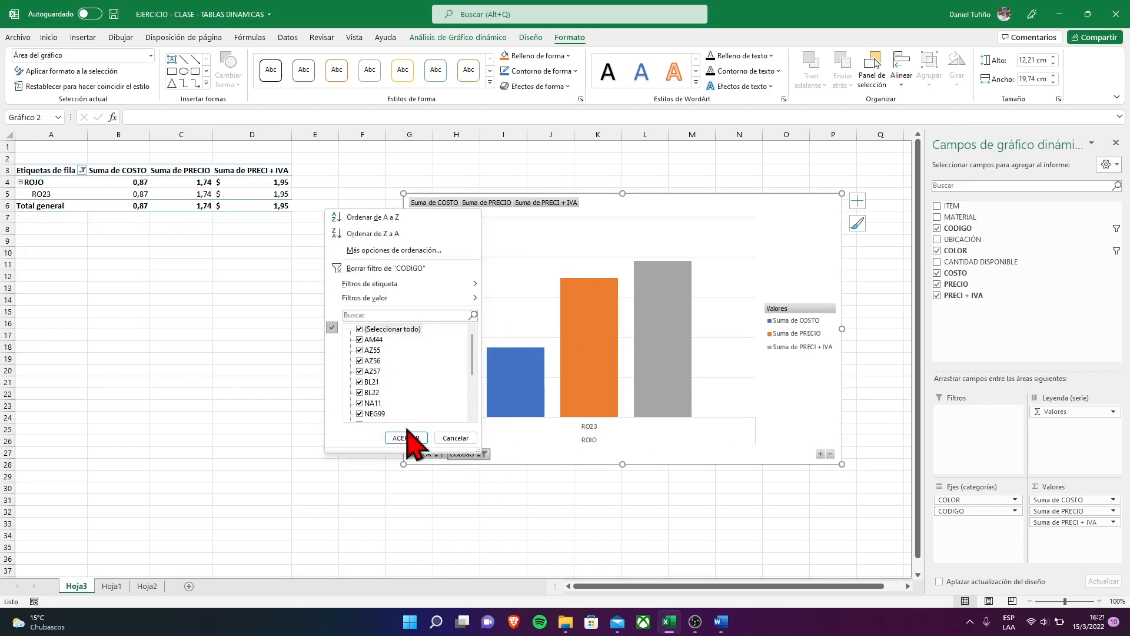
{"action": "left_click", "coordinate": [406, 438]}
- Move the pivot chart closer to the pivot table, just beside its PRECI + IVA column
{"action": "left_click_drag", "start_coordinate": [675, 198], "coordinate": [594, 190]}
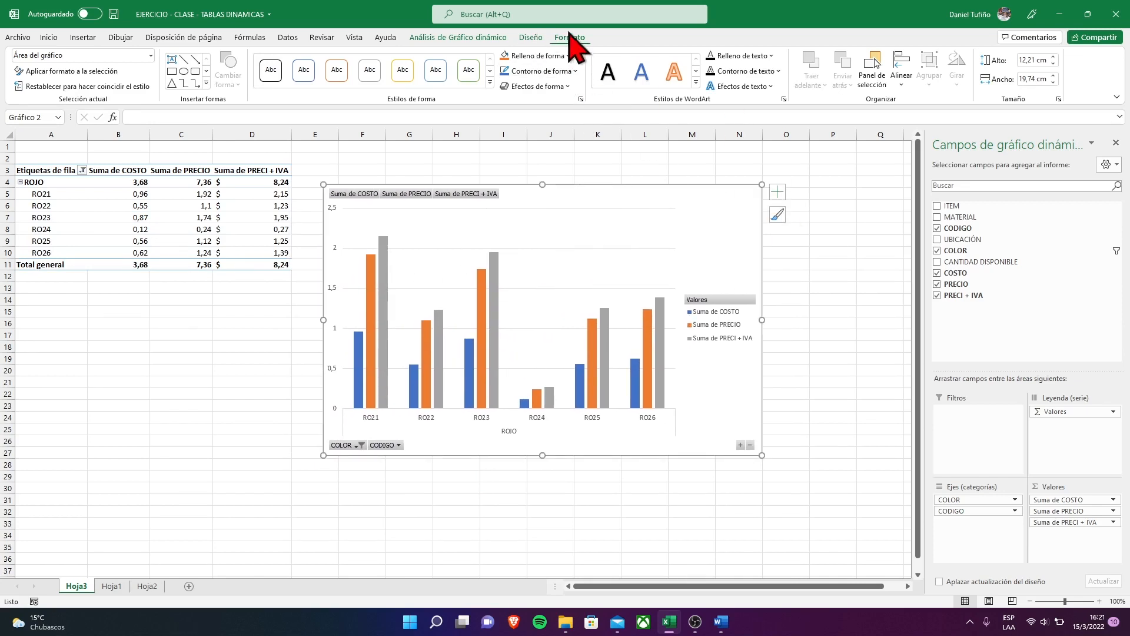
{"action": "left_click_drag", "start_coordinate": [723, 216], "coordinate": [725, 214]}
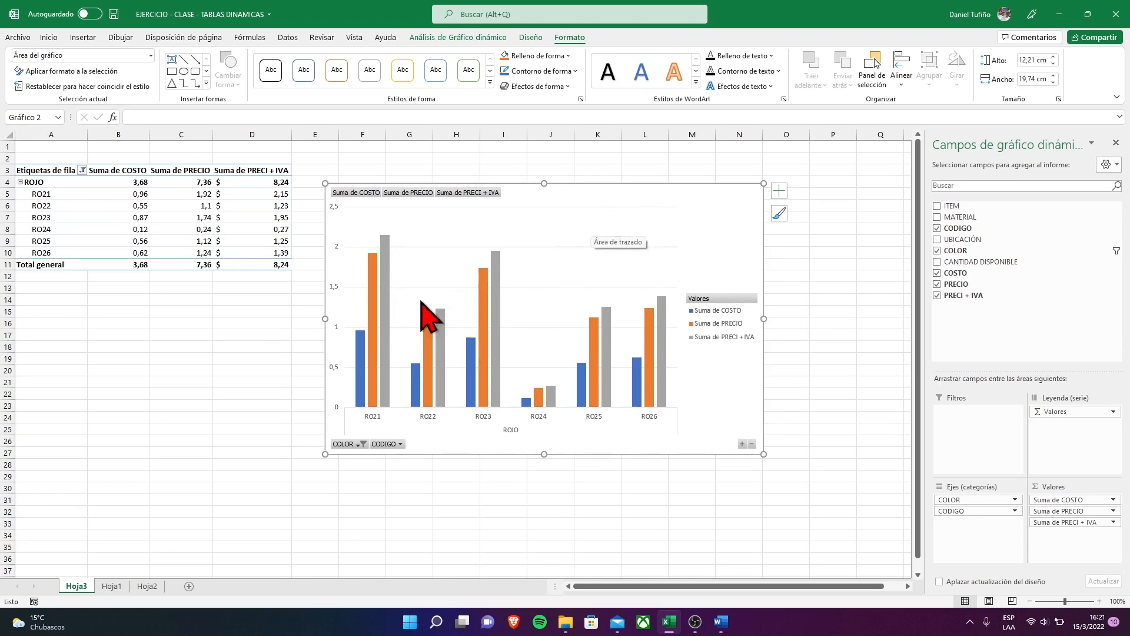
{"action": "left_click", "coordinate": [384, 308]}
{"action": "right_click", "coordinate": [384, 309]}
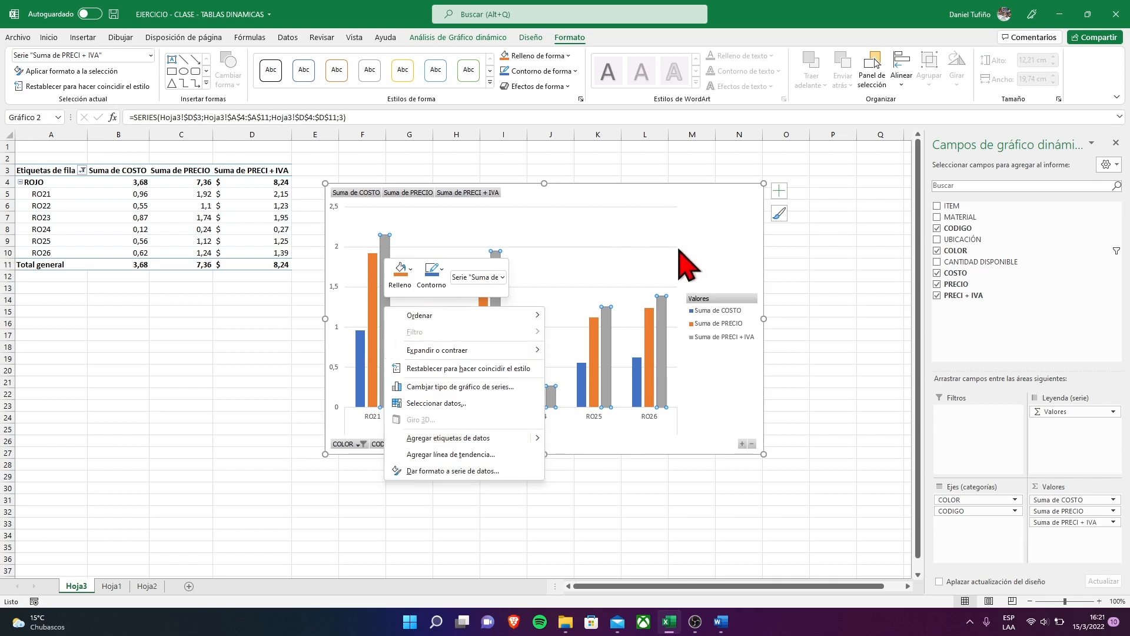
{"action": "left_click", "coordinate": [705, 231]}
{"action": "left_click", "coordinate": [372, 321]}
{"action": "left_click", "coordinate": [360, 373]}
{"action": "left_click", "coordinate": [373, 330]}
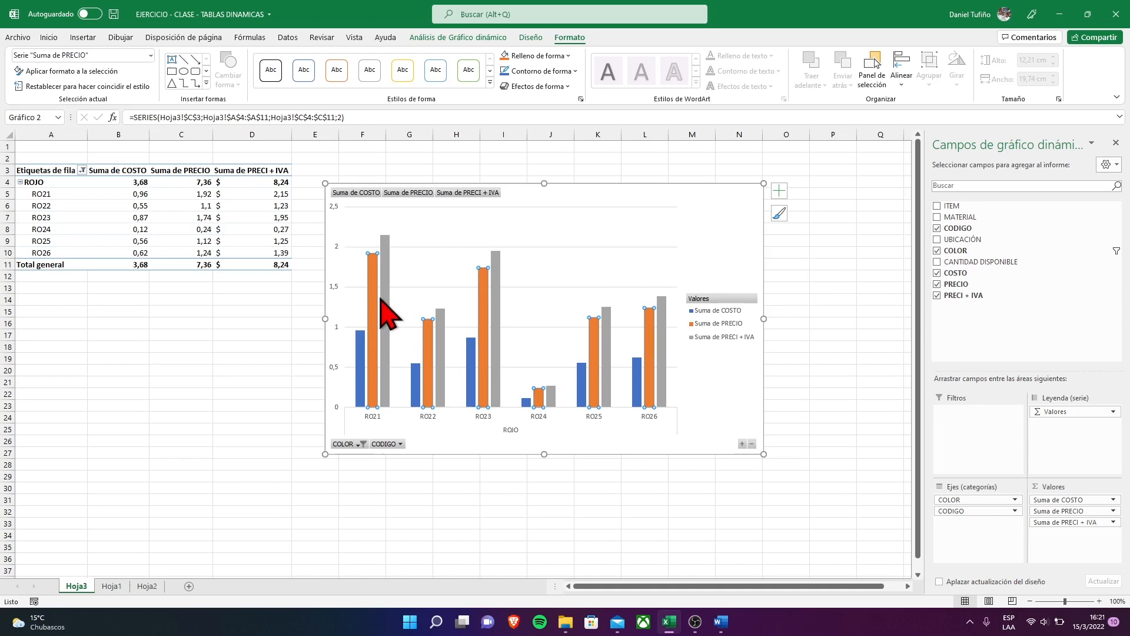
- Add a trendline to the Suma de PRECI + IVA series in the pivot chart
{"action": "left_click", "coordinate": [383, 289]}
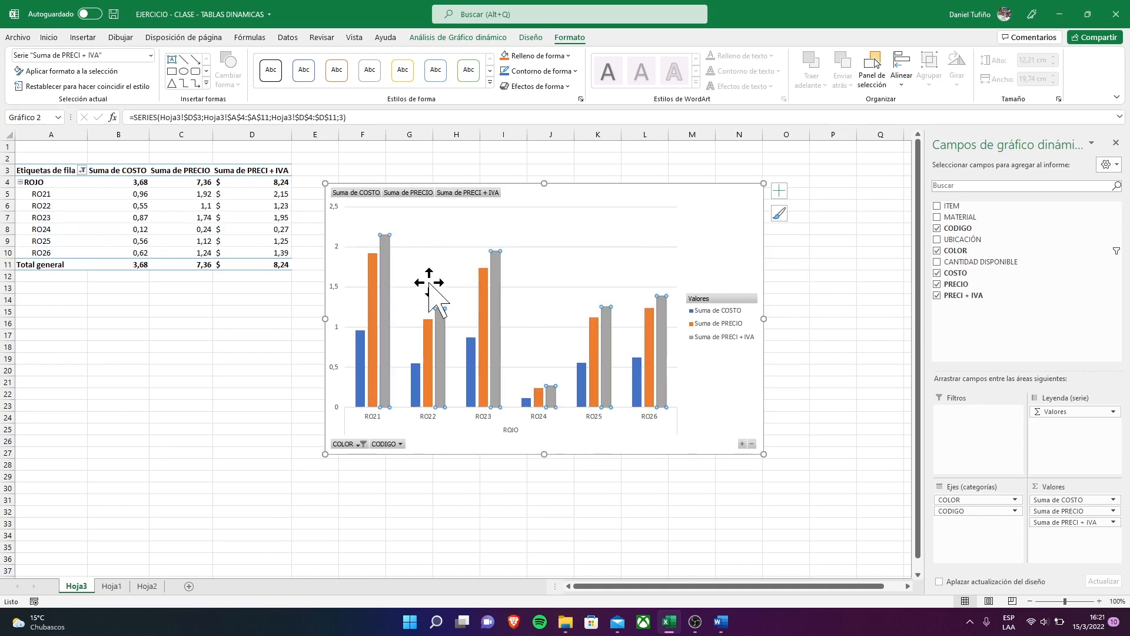
{"action": "right_click", "coordinate": [386, 280]}
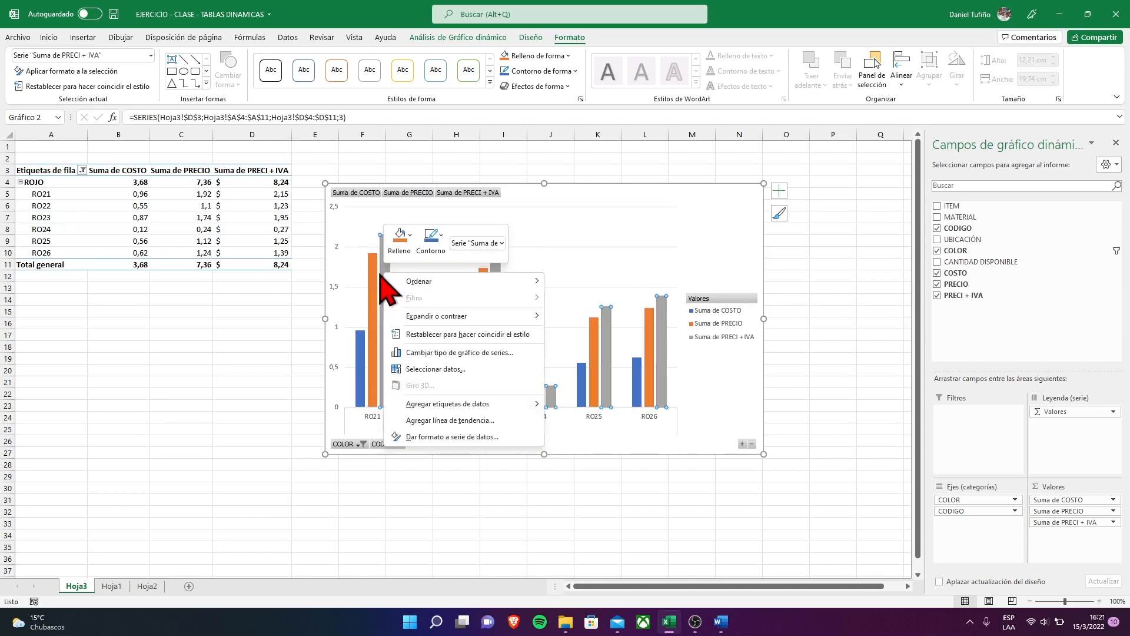
{"action": "left_click", "coordinate": [473, 420]}
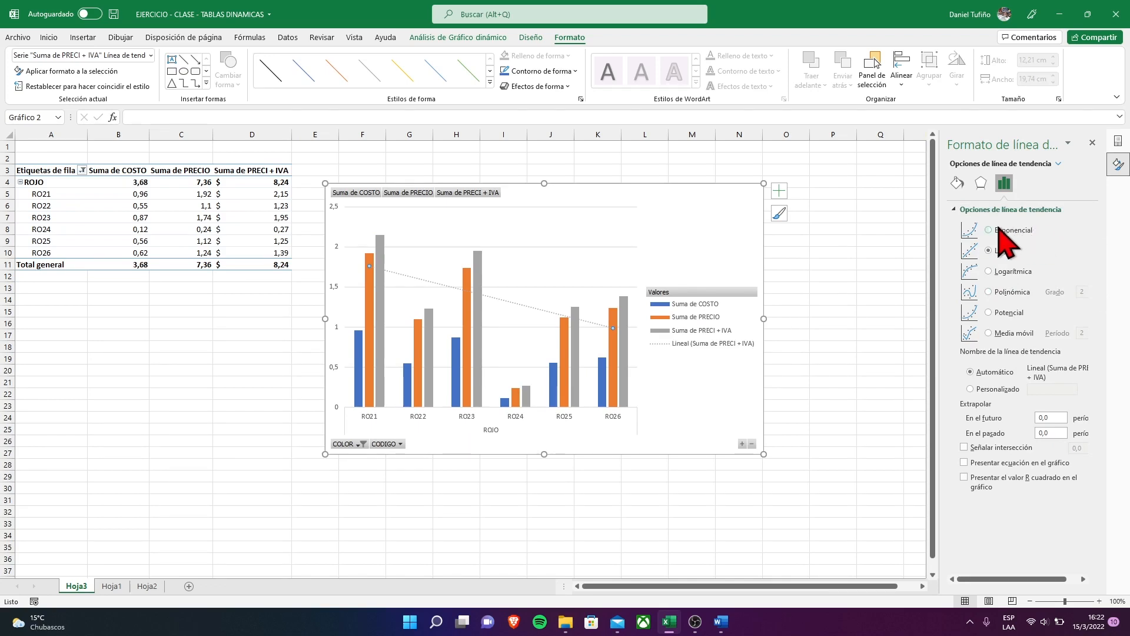
- Try the exponential, linear, logarithmic, polynomial and power trendline types, finishing on Media móvil with period 2
{"action": "left_click", "coordinate": [989, 230]}
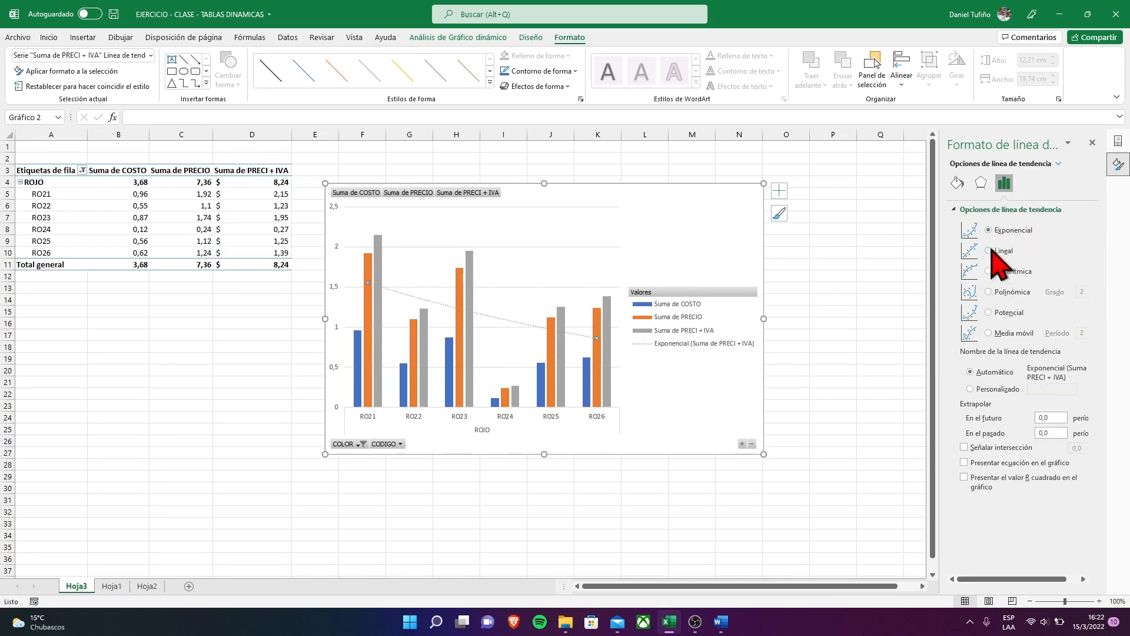
{"action": "left_click", "coordinate": [990, 250]}
{"action": "left_click", "coordinate": [989, 272]}
{"action": "left_click", "coordinate": [989, 291]}
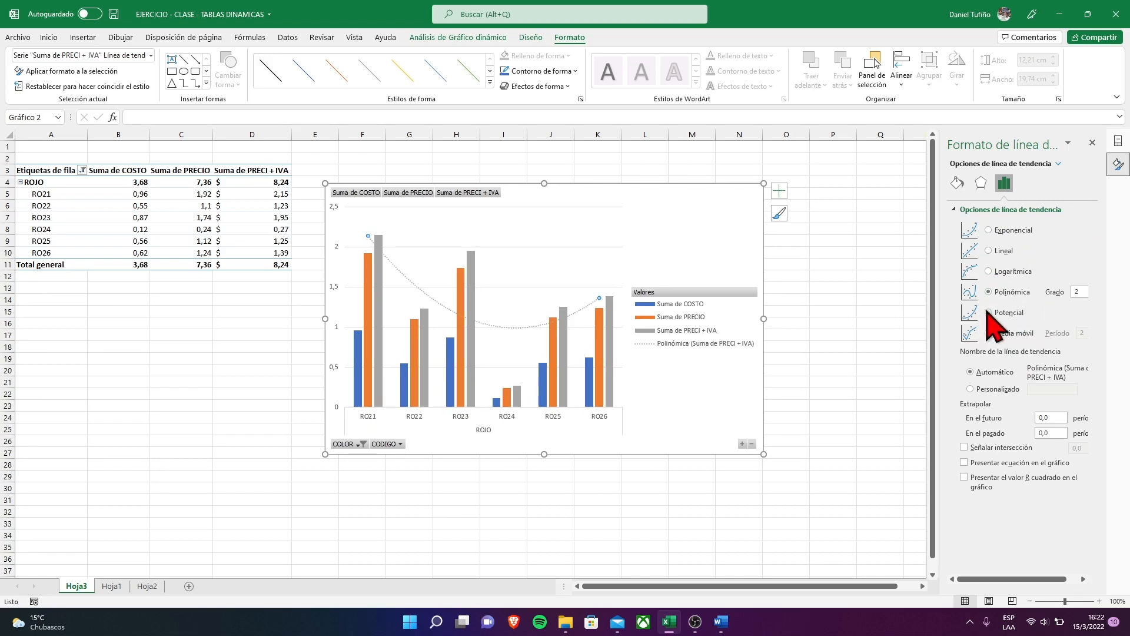
{"action": "left_click", "coordinate": [989, 312]}
{"action": "left_click", "coordinate": [989, 333]}
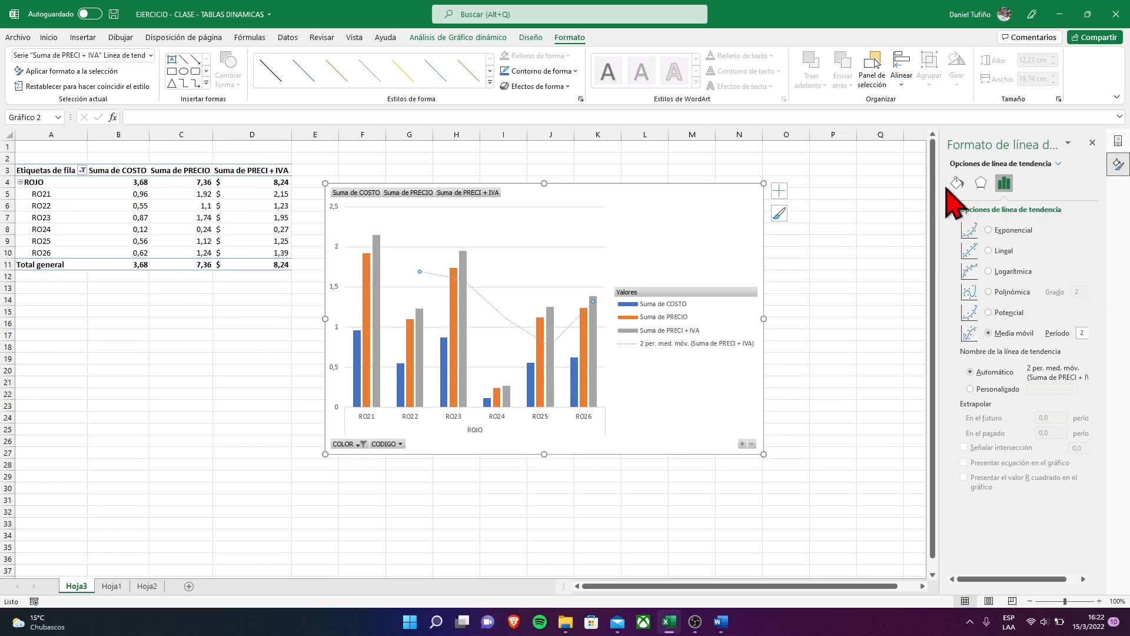
- Format the trendline as a red line 2,75 pt wide, then close its formatting options and deselect the chart
{"action": "left_click", "coordinate": [958, 183]}
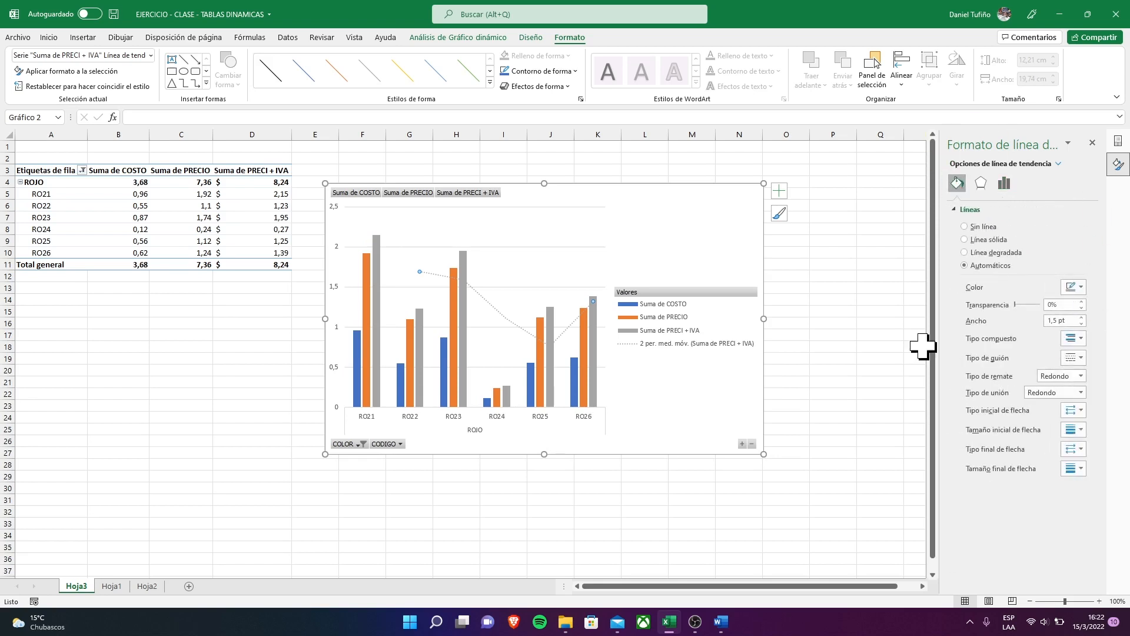
{"action": "left_click", "coordinate": [1079, 287]}
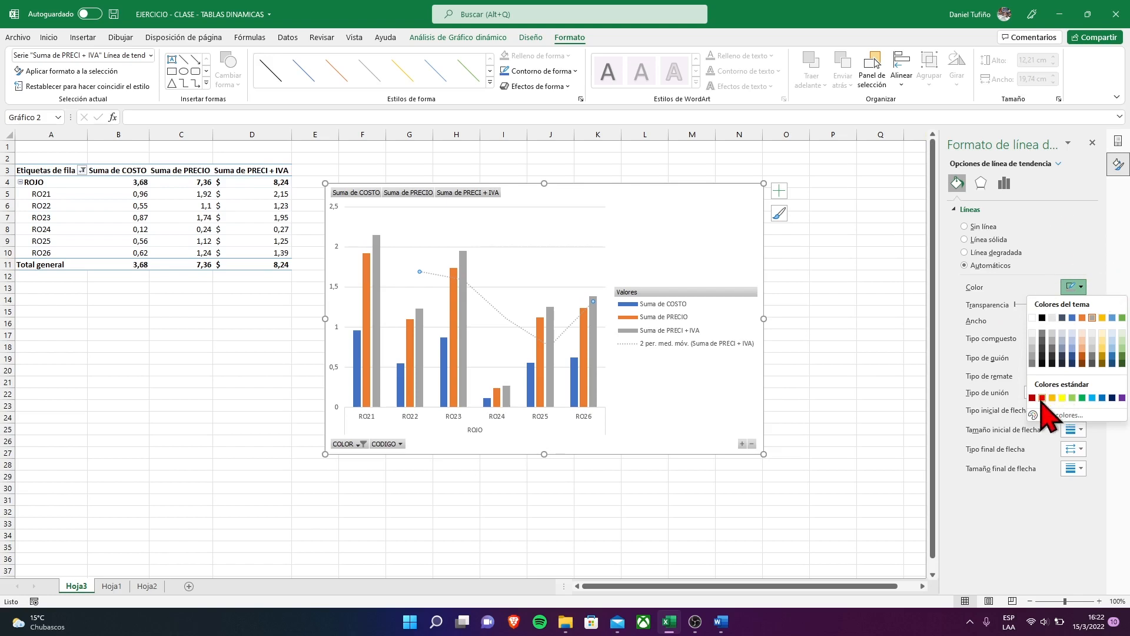
{"action": "left_click", "coordinate": [1042, 399]}
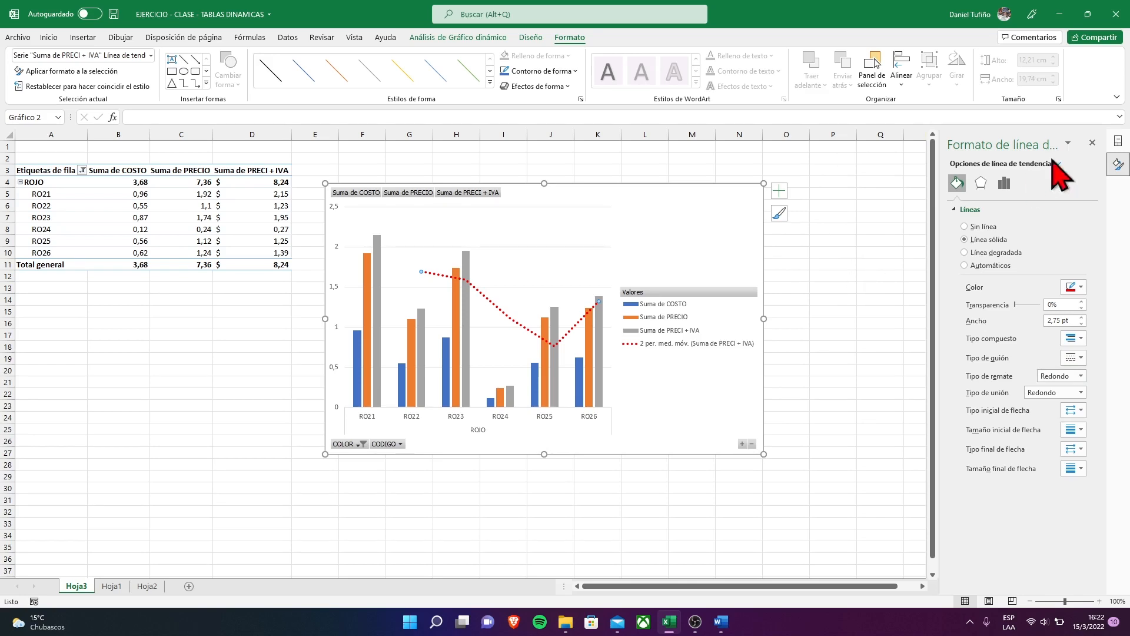
{"action": "left_click", "coordinate": [1092, 143]}
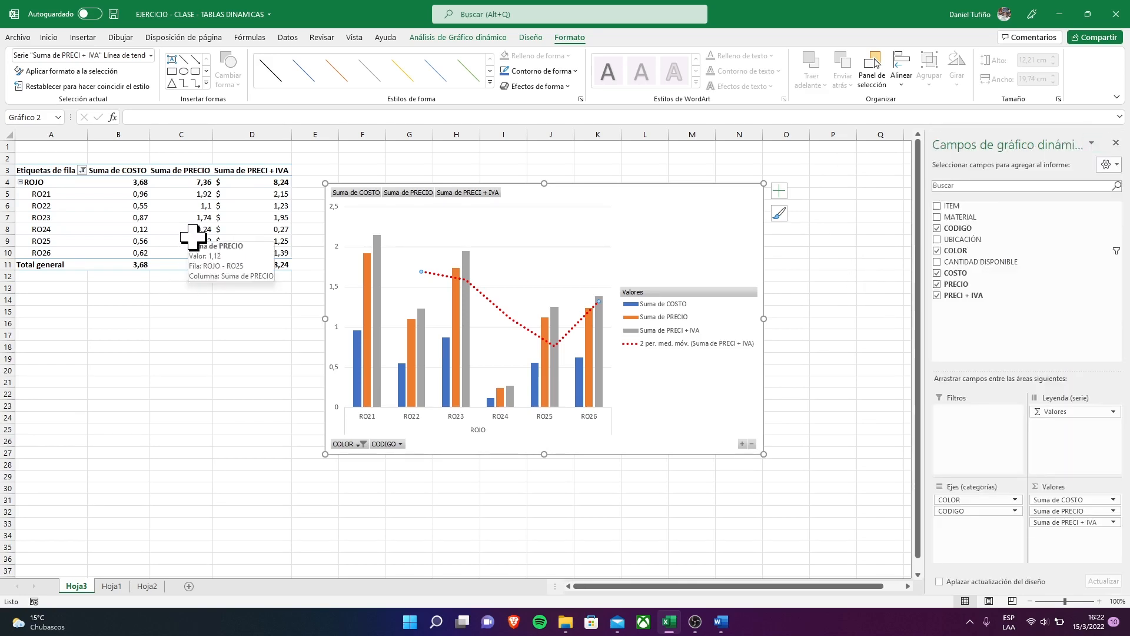
{"action": "left_click", "coordinate": [861, 334]}
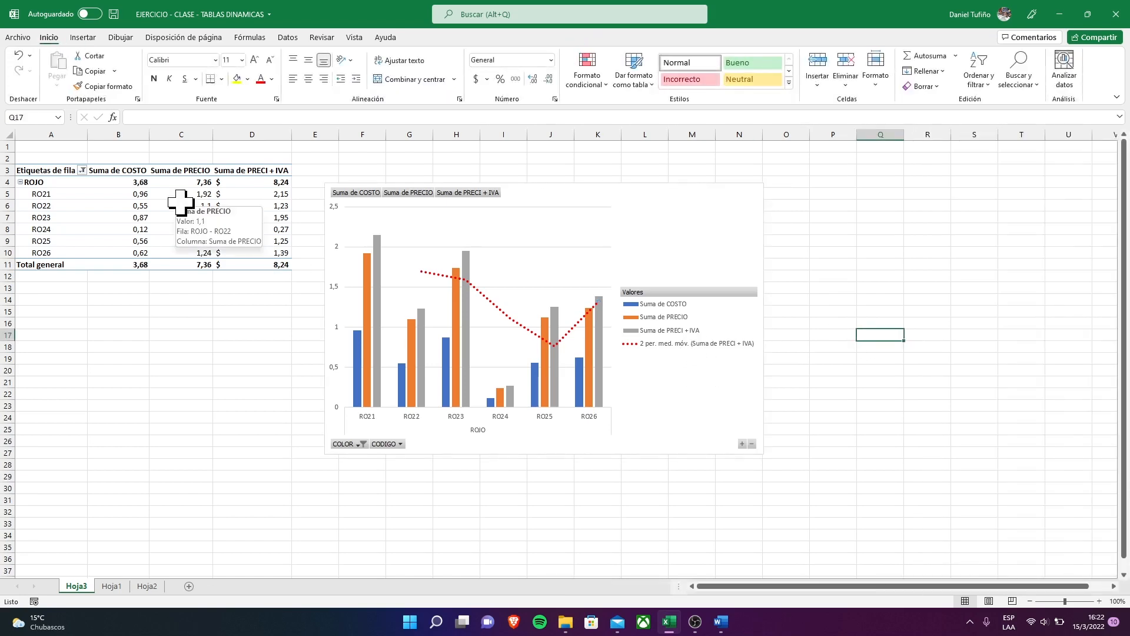